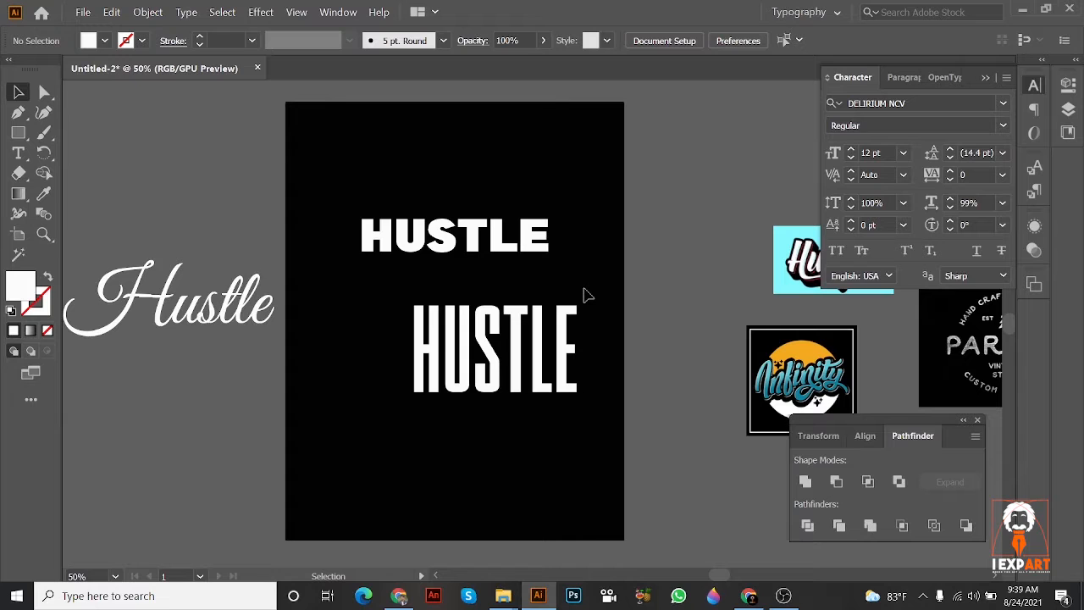
Step: Examine the Hustle and Infinity lettering reference images beside the black artboard
{"action": "scroll", "coordinate": [631, 269], "scroll_direction": "right", "scroll_amount": 3}
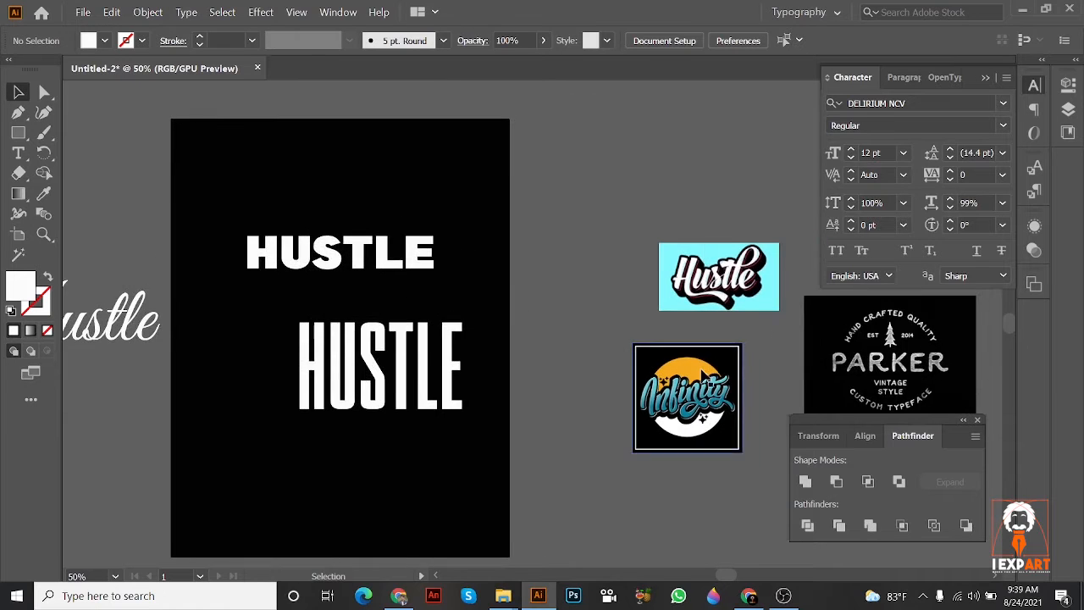
{"action": "scroll", "coordinate": [710, 369], "scroll_direction": "up", "scroll_amount": 1}
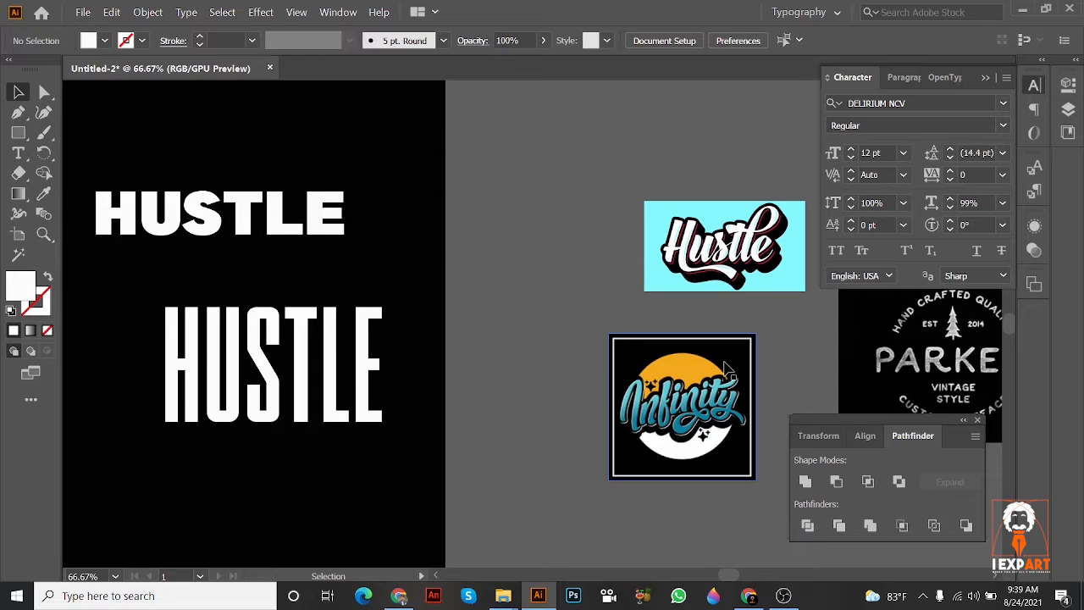
{"action": "key", "text": "space"}
{"action": "left_click_drag", "start_coordinate": [549, 364], "coordinate": [616, 380]}
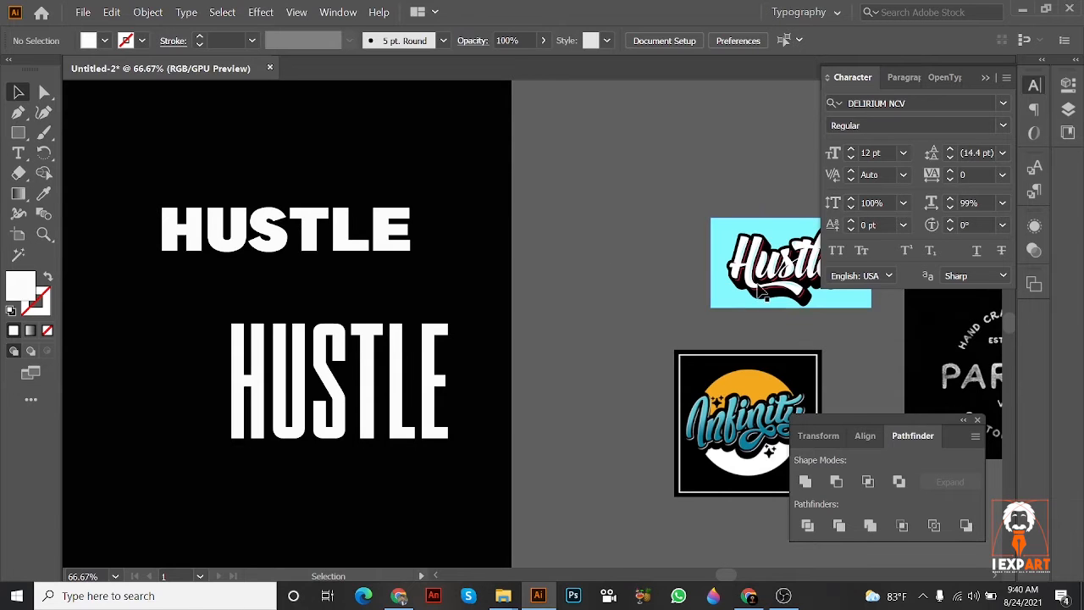
{"action": "scroll", "coordinate": [755, 286], "scroll_direction": "up", "scroll_amount": 2}
{"action": "left_click_drag", "start_coordinate": [750, 281], "coordinate": [597, 124]}
{"action": "scroll", "coordinate": [583, 362], "scroll_direction": "down", "scroll_amount": 1}
{"action": "left_click_drag", "start_coordinate": [583, 362], "coordinate": [726, 231]}
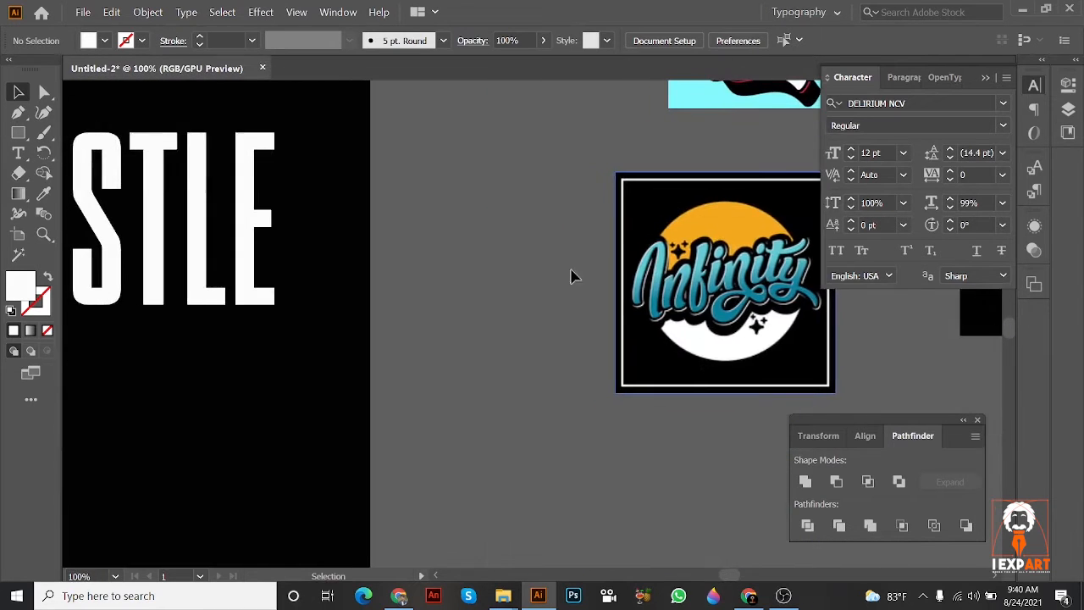
{"action": "scroll", "coordinate": [551, 269], "scroll_direction": "down", "scroll_amount": 2}
{"action": "left_click_drag", "start_coordinate": [606, 318], "coordinate": [767, 396]}
Step: Move the wide bold HUSTLE text up and to the right, away from the condensed HUSTLE text
{"action": "left_click_drag", "start_coordinate": [465, 213], "coordinate": [564, 140]}
{"action": "left_click", "coordinate": [533, 178]}
{"action": "scroll", "coordinate": [549, 294], "scroll_direction": "up", "scroll_amount": 1}
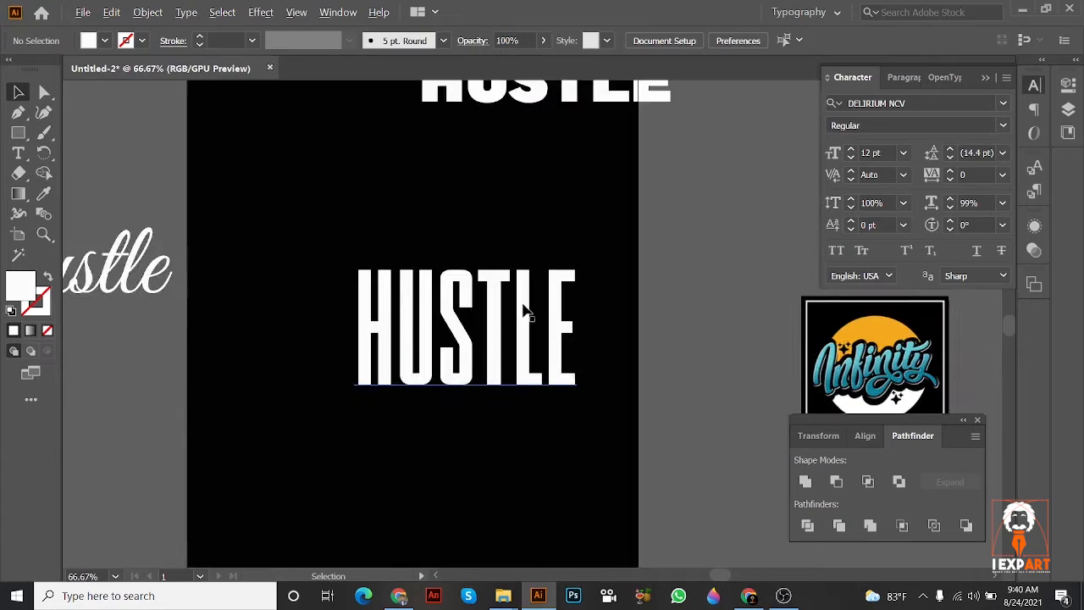
Step: Move the Infinity reference image close to the right edge of the artboard, examining its lettering up close
{"action": "left_click_drag", "start_coordinate": [527, 310], "coordinate": [434, 256]}
{"action": "left_click_drag", "start_coordinate": [767, 337], "coordinate": [455, 288]}
{"action": "scroll", "coordinate": [695, 351], "scroll_direction": "up", "scroll_amount": 3}
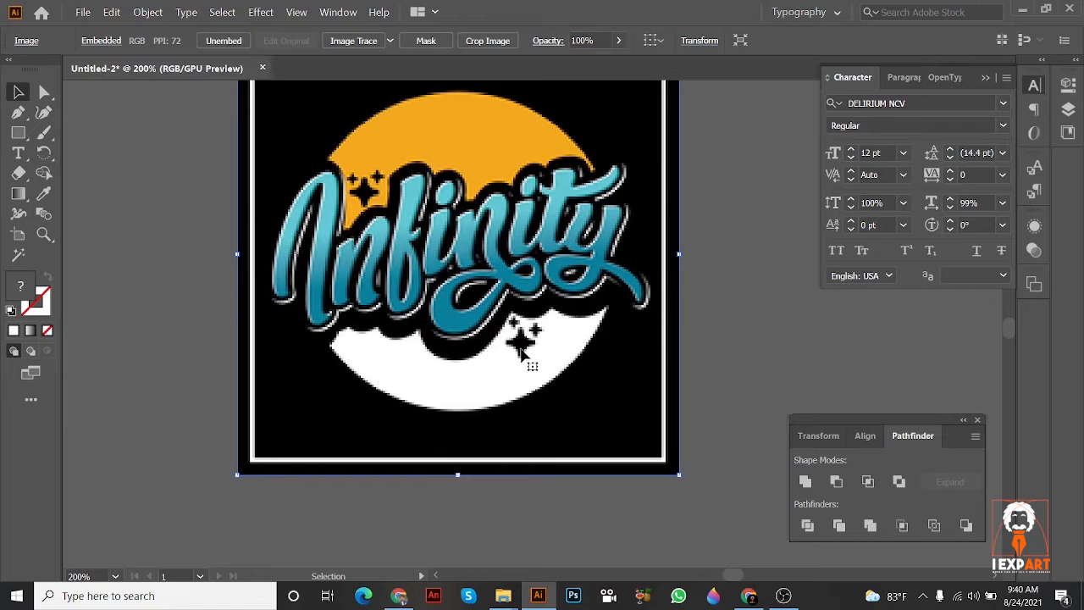
{"action": "left_click_drag", "start_coordinate": [523, 355], "coordinate": [630, 398]}
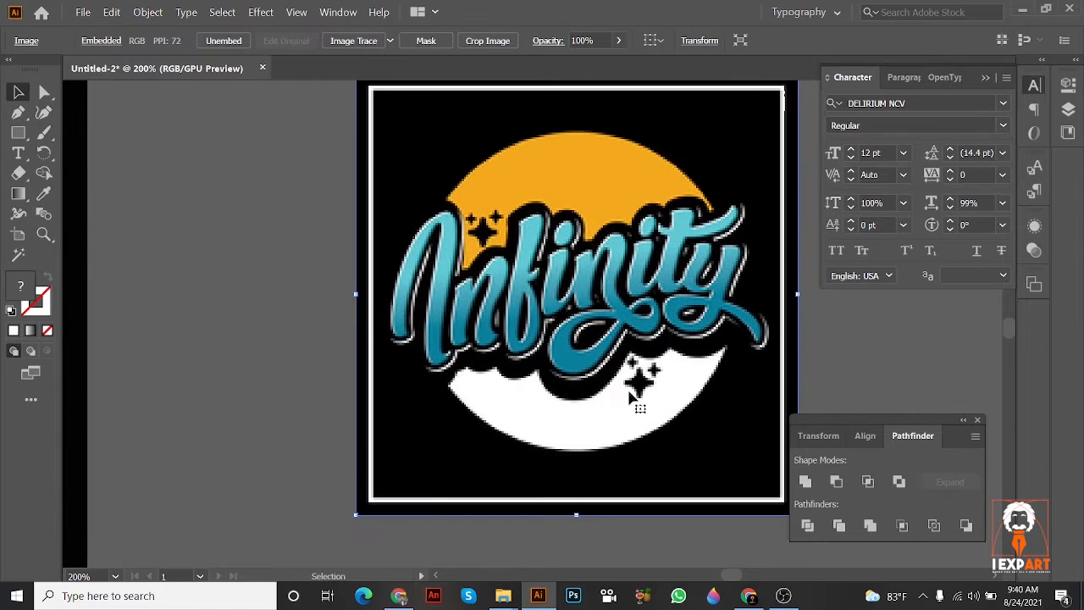
{"action": "scroll", "coordinate": [616, 402], "scroll_direction": "down", "scroll_amount": 2}
{"action": "left_click_drag", "start_coordinate": [433, 353], "coordinate": [481, 369]}
{"action": "left_click_drag", "start_coordinate": [401, 373], "coordinate": [430, 381]}
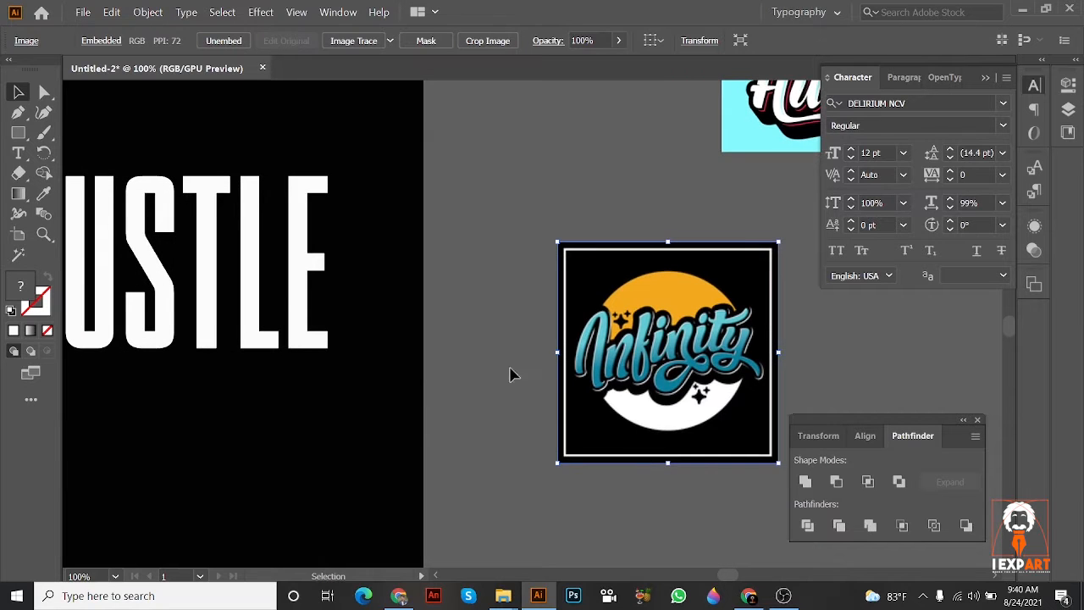
{"action": "left_click_drag", "start_coordinate": [511, 373], "coordinate": [561, 347]}
{"action": "left_click_drag", "start_coordinate": [322, 333], "coordinate": [467, 291]}
{"action": "left_click", "coordinate": [461, 291]}
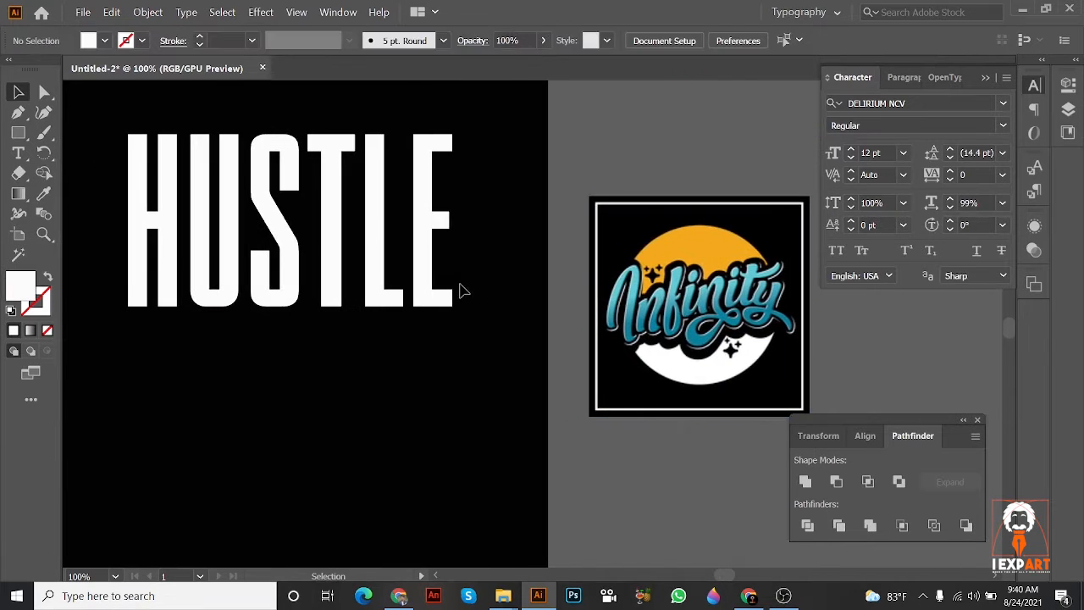
Step: Change the font of the tall condensed HUSTLE text to Back to Black Bold Demo
{"action": "left_click", "coordinate": [423, 276]}
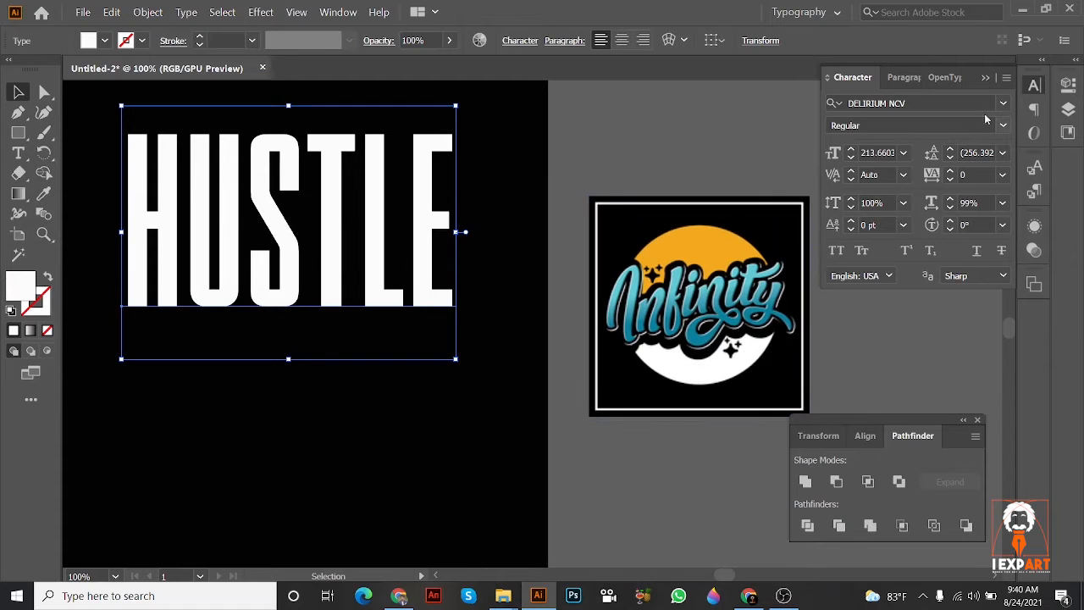
{"action": "left_click", "coordinate": [1005, 105]}
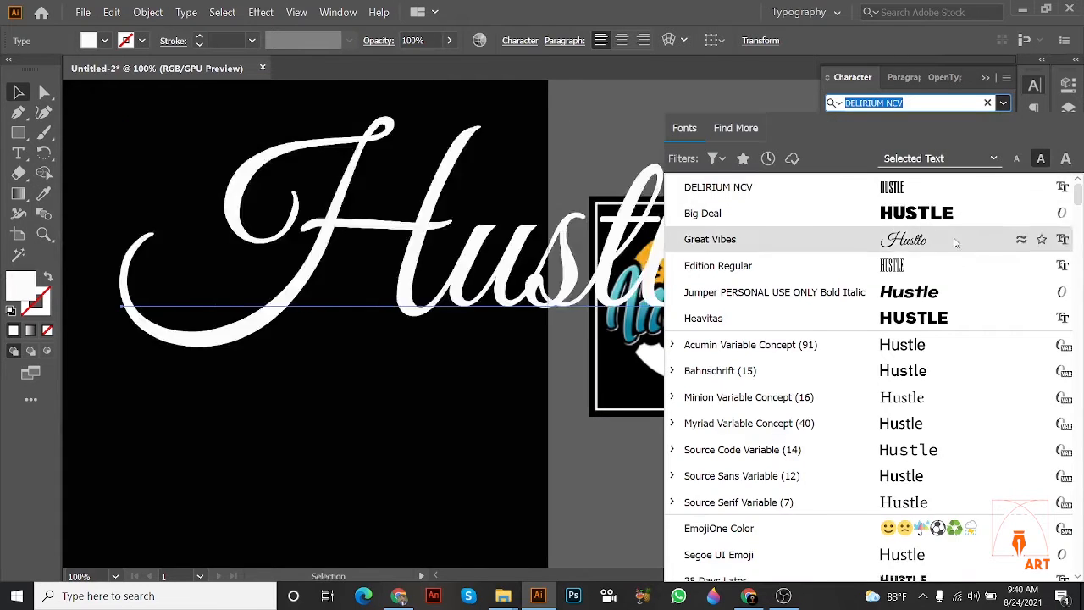
{"action": "scroll", "coordinate": [939, 336], "scroll_direction": "down", "scroll_amount": 12}
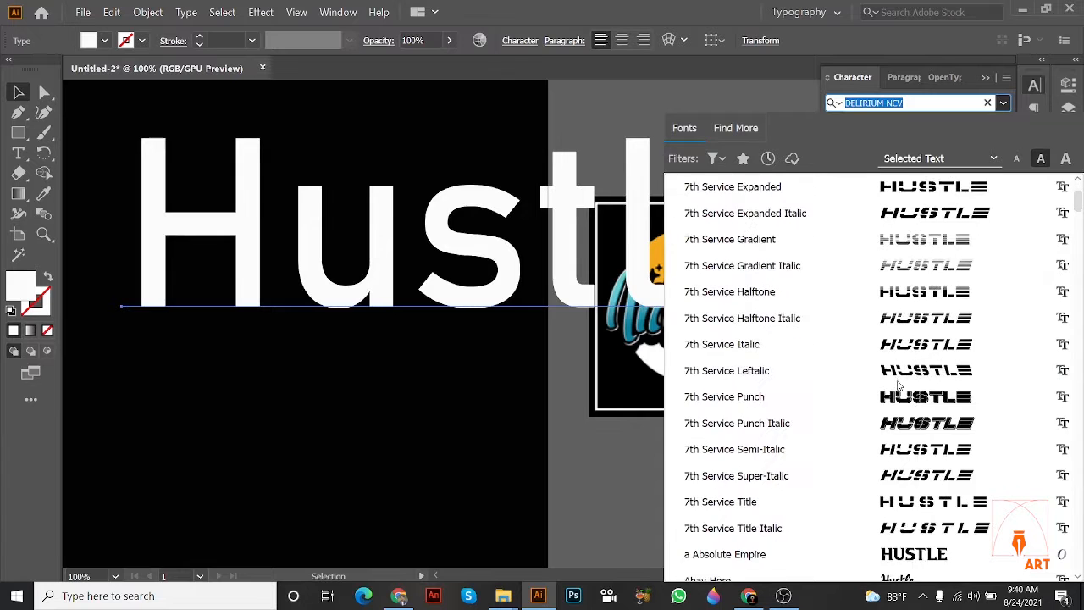
{"action": "scroll", "coordinate": [894, 381], "scroll_direction": "down", "scroll_amount": 3}
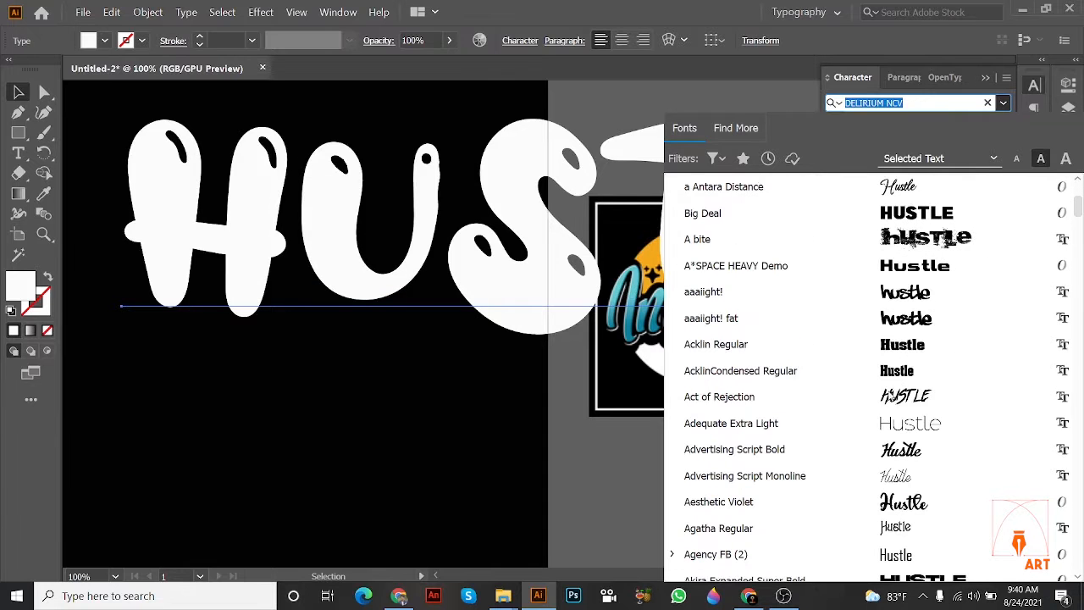
{"action": "scroll", "coordinate": [900, 351], "scroll_direction": "down", "scroll_amount": 3}
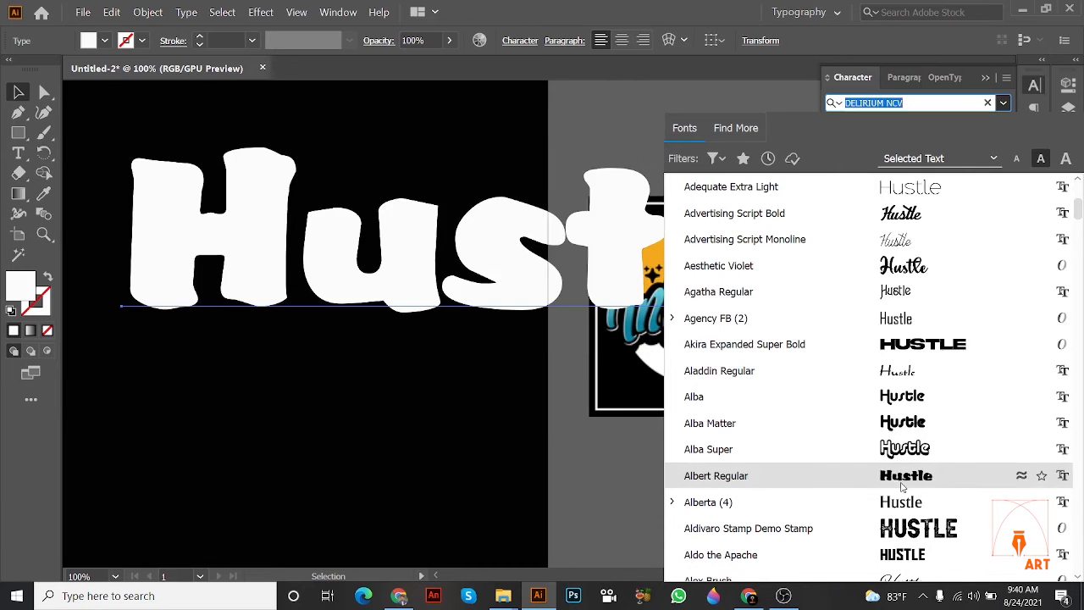
{"action": "scroll", "coordinate": [903, 486], "scroll_direction": "down", "scroll_amount": 3}
{"action": "scroll", "coordinate": [904, 477], "scroll_direction": "down", "scroll_amount": 3}
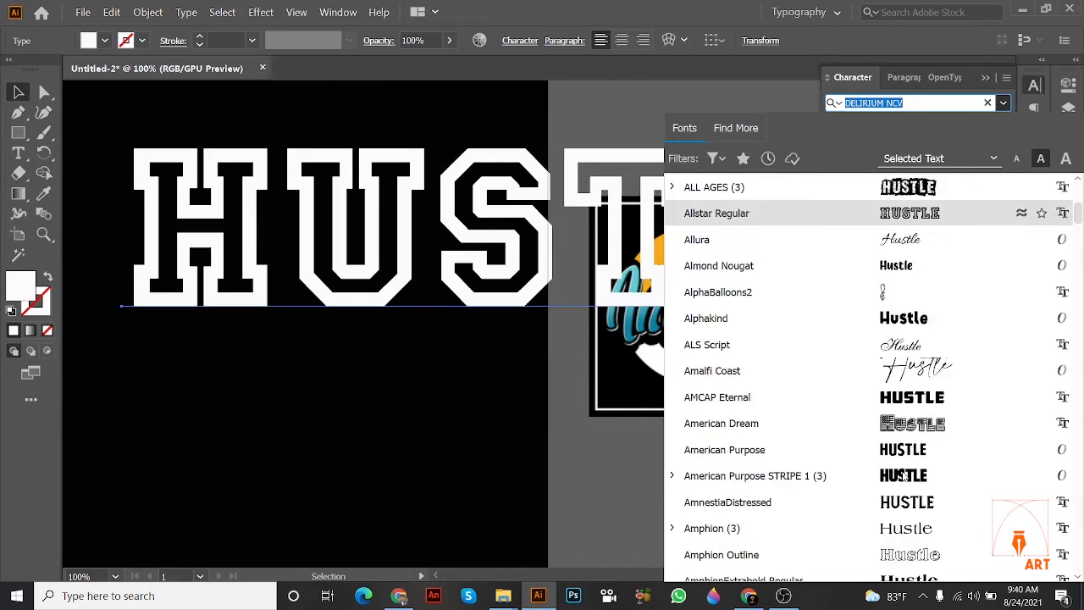
{"action": "scroll", "coordinate": [903, 476], "scroll_direction": "down", "scroll_amount": 4}
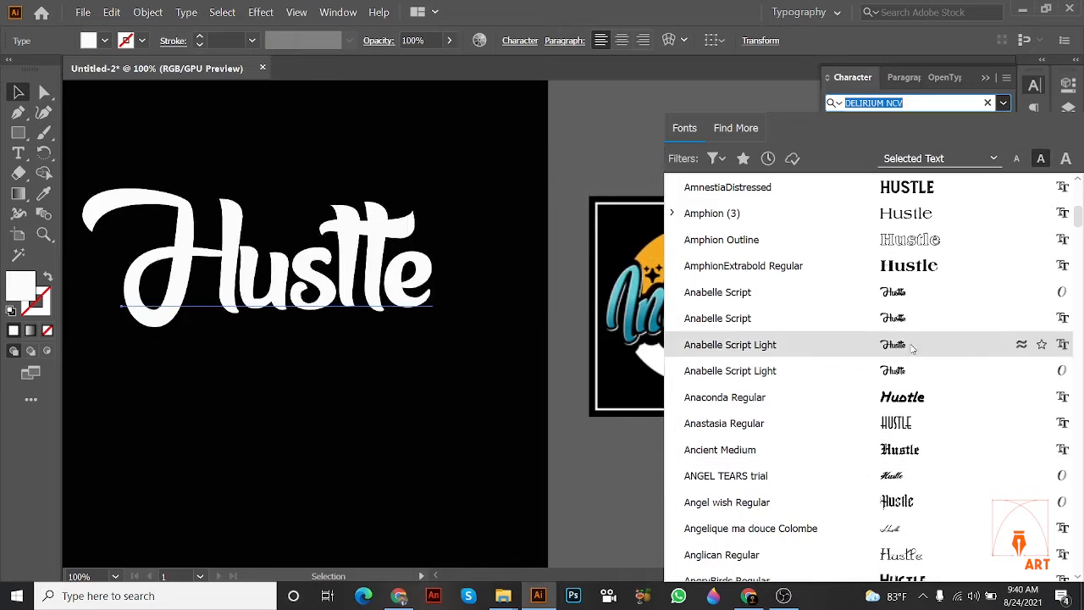
{"action": "scroll", "coordinate": [913, 465], "scroll_direction": "down", "scroll_amount": 11}
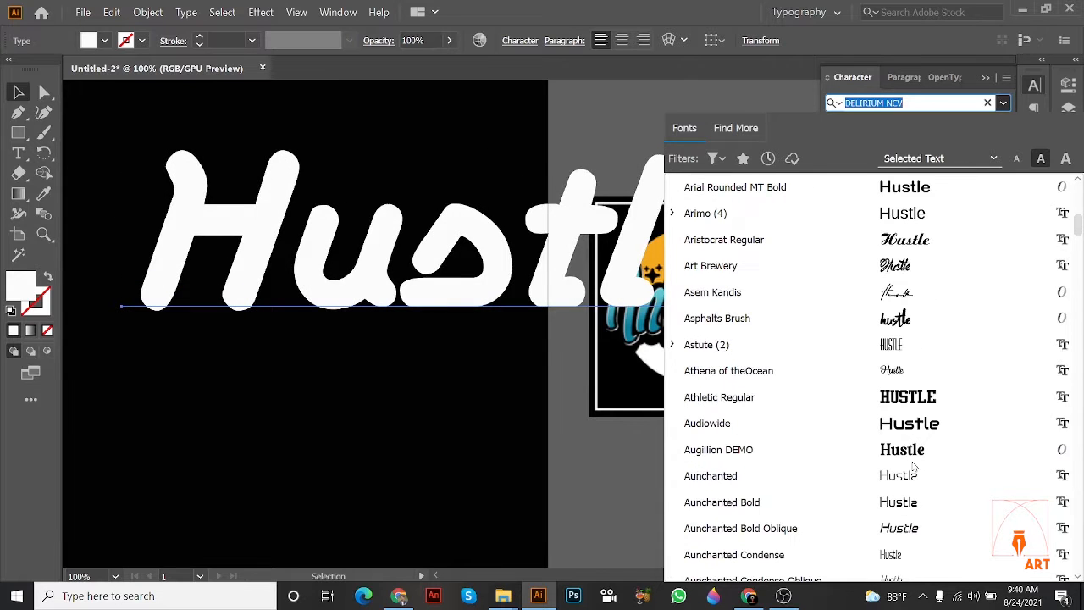
{"action": "scroll", "coordinate": [912, 339], "scroll_direction": "down", "scroll_amount": 2}
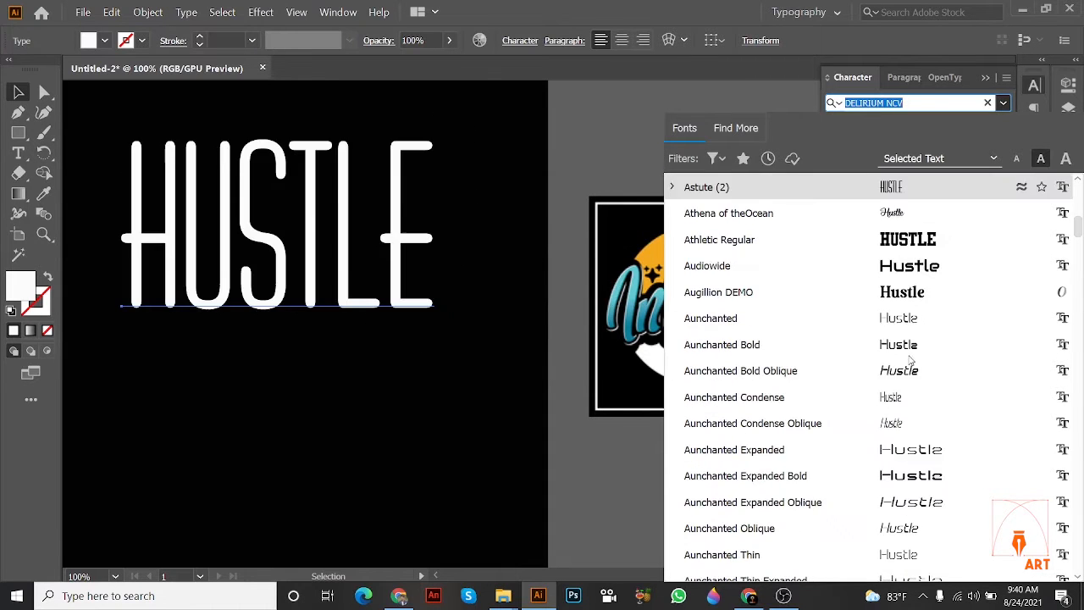
{"action": "scroll", "coordinate": [911, 360], "scroll_direction": "down", "scroll_amount": 7}
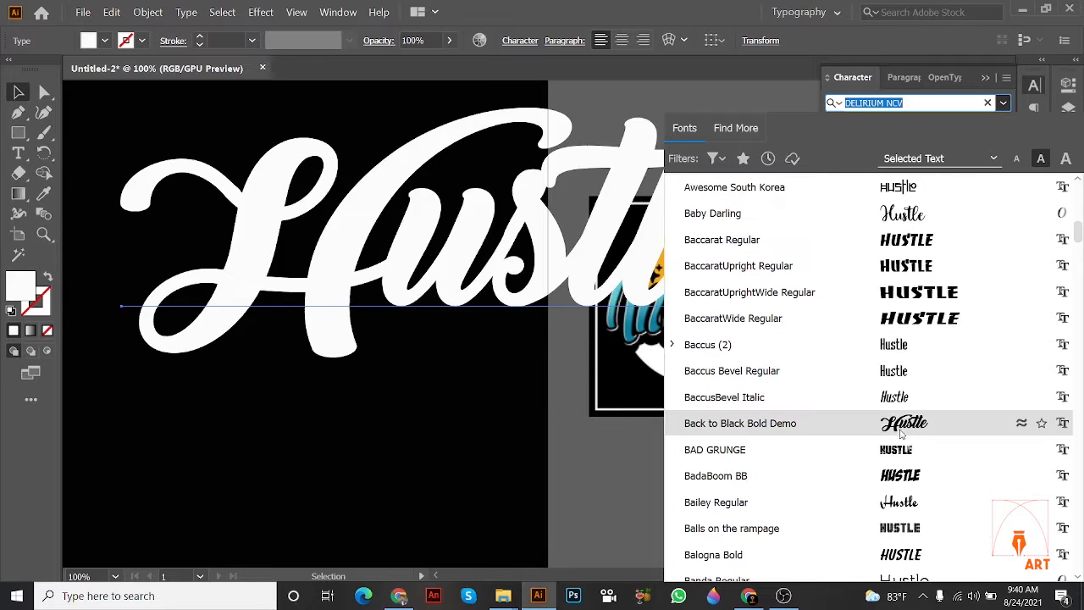
{"action": "left_click", "coordinate": [900, 432]}
Step: Scale the script Hustle text down to about 112 pt and place it around the middle of the artboard
{"action": "left_click_drag", "start_coordinate": [688, 316], "coordinate": [559, 356]}
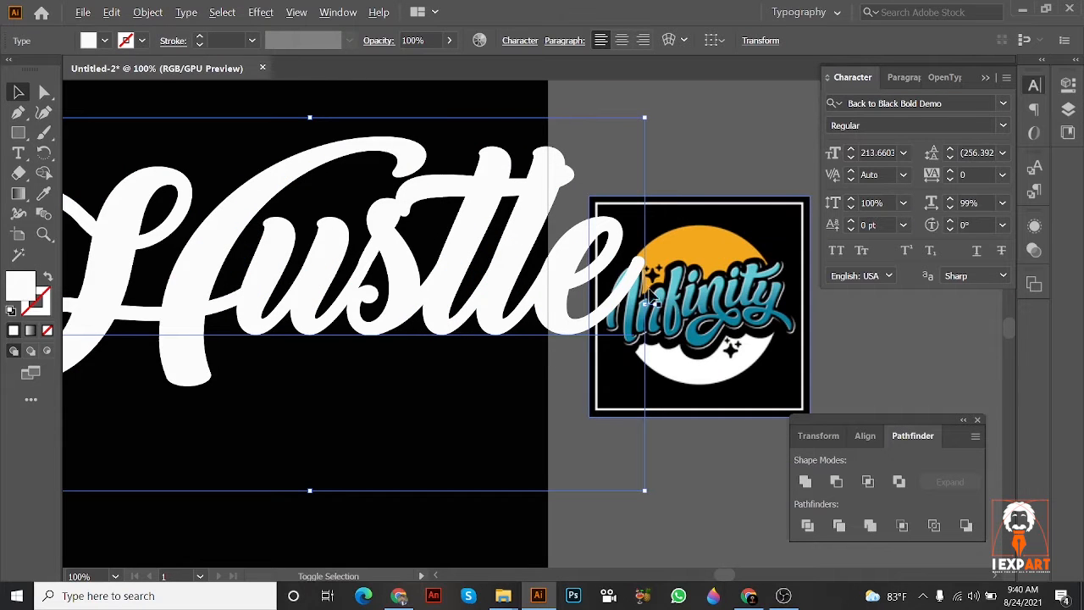
{"action": "left_click_drag", "start_coordinate": [645, 303], "coordinate": [560, 271]}
{"action": "left_click", "coordinate": [477, 288]}
{"action": "scroll", "coordinate": [561, 269], "scroll_direction": "down", "scroll_amount": 1}
{"action": "left_click", "coordinate": [523, 298]}
{"action": "left_click_drag", "start_coordinate": [485, 246], "coordinate": [555, 216]}
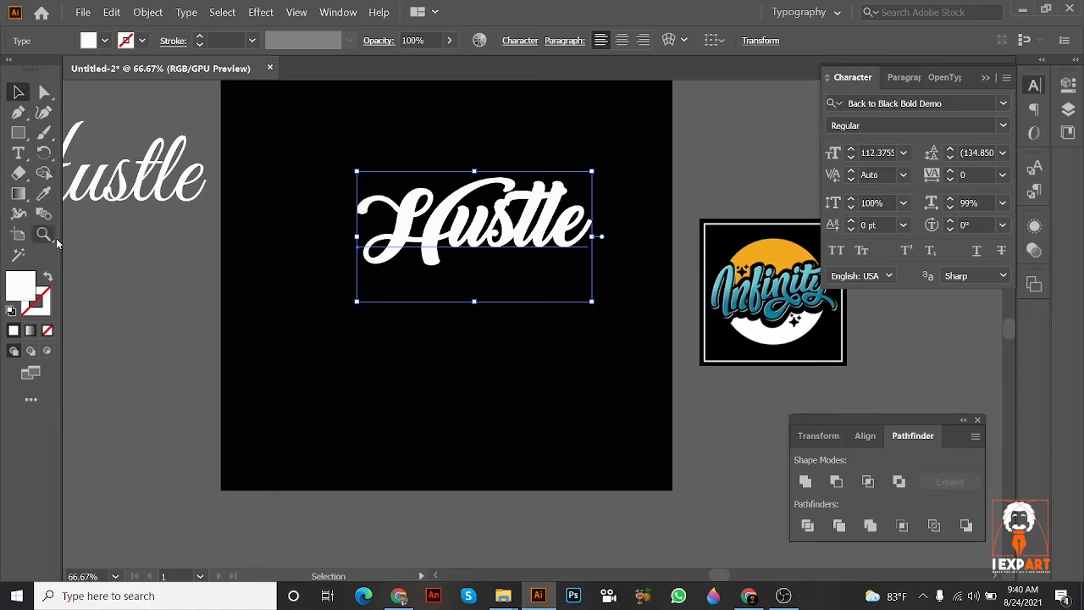
Step: Fill the script Hustle text with the teal sampled from the Infinity logo's lettering using the Eyedropper
{"action": "left_click", "coordinate": [43, 194]}
{"action": "scroll", "coordinate": [716, 273], "scroll_direction": "up", "scroll_amount": 2}
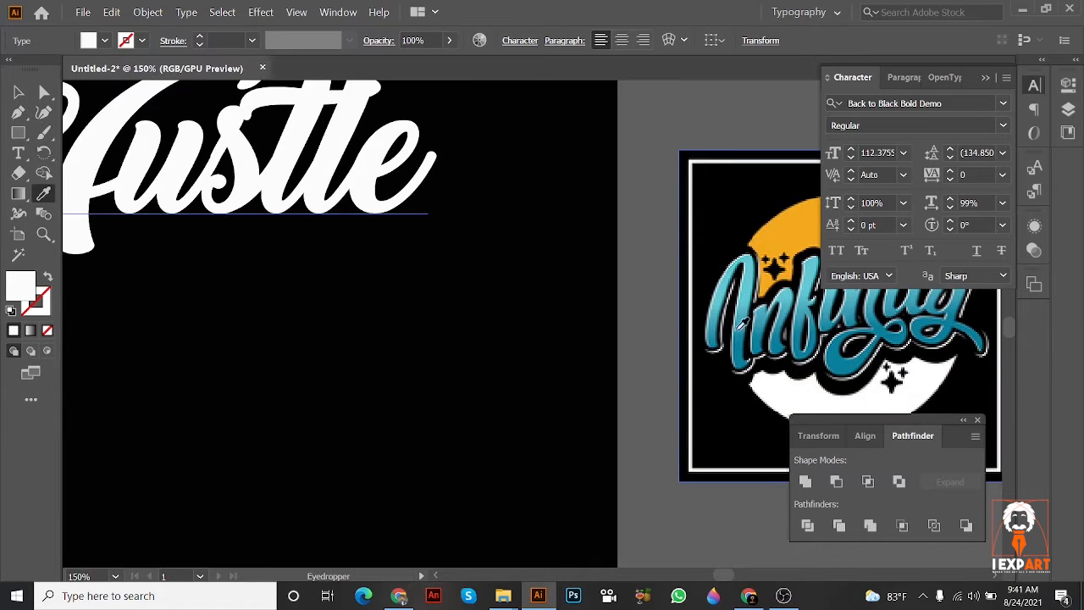
{"action": "left_click", "coordinate": [738, 328]}
{"action": "scroll", "coordinate": [660, 333], "scroll_direction": "down", "scroll_amount": 1}
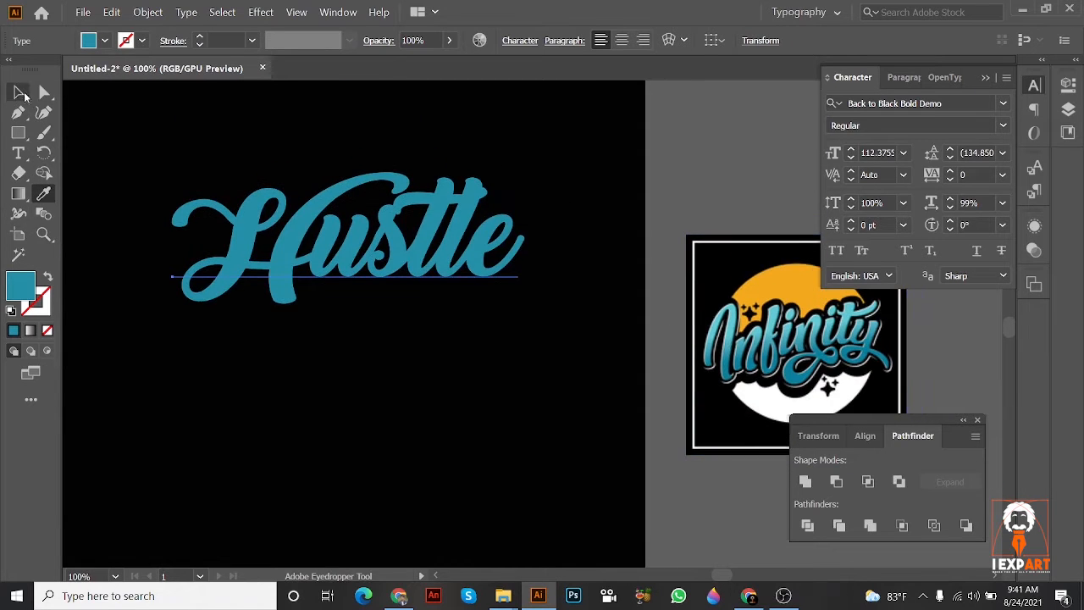
{"action": "left_click", "coordinate": [18, 91]}
Step: Shift the teal Hustle script slightly downward on the artboard and deselect it
{"action": "left_click_drag", "start_coordinate": [571, 215], "coordinate": [439, 213]}
{"action": "left_click_drag", "start_coordinate": [663, 326], "coordinate": [702, 296]}
{"action": "left_click", "coordinate": [566, 314]}
{"action": "scroll", "coordinate": [569, 313], "scroll_direction": "left", "scroll_amount": 5}
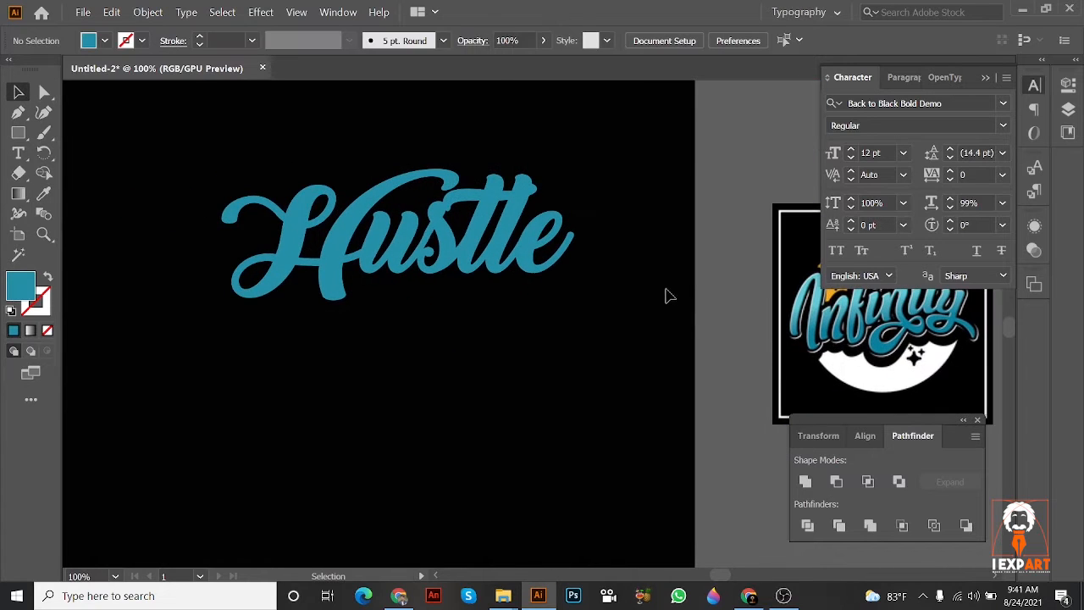
{"action": "left_click_drag", "start_coordinate": [493, 255], "coordinate": [494, 268]}
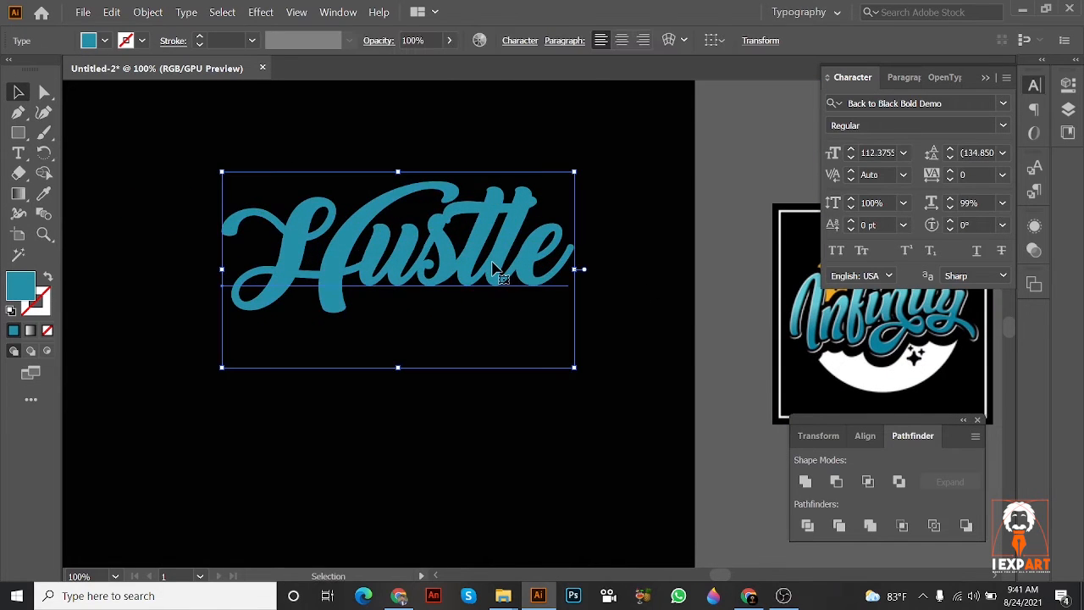
{"action": "left_click_drag", "start_coordinate": [565, 272], "coordinate": [527, 298]}
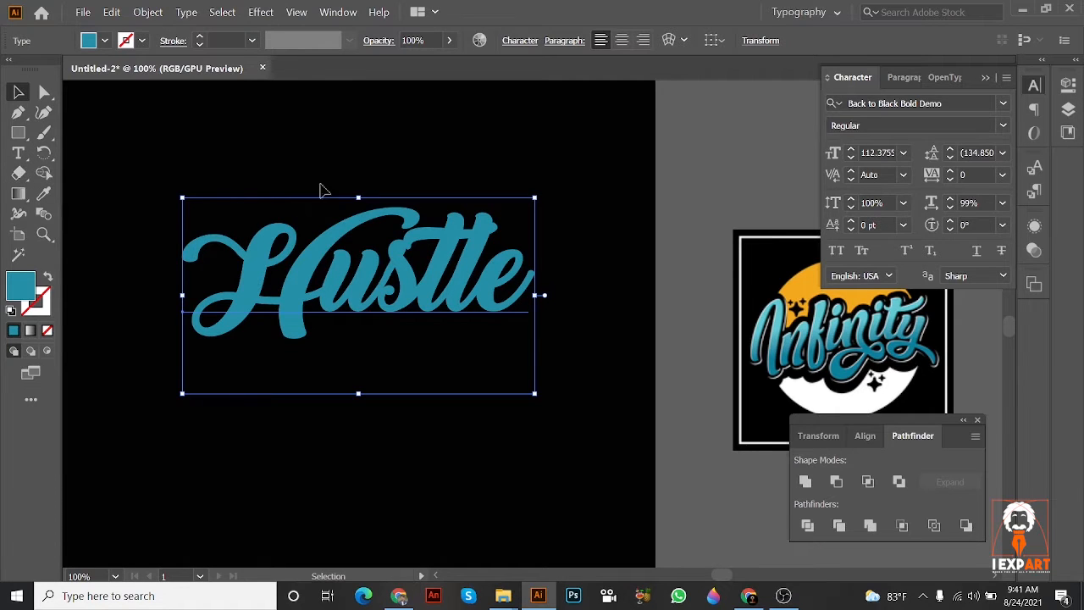
{"action": "left_click", "coordinate": [584, 316]}
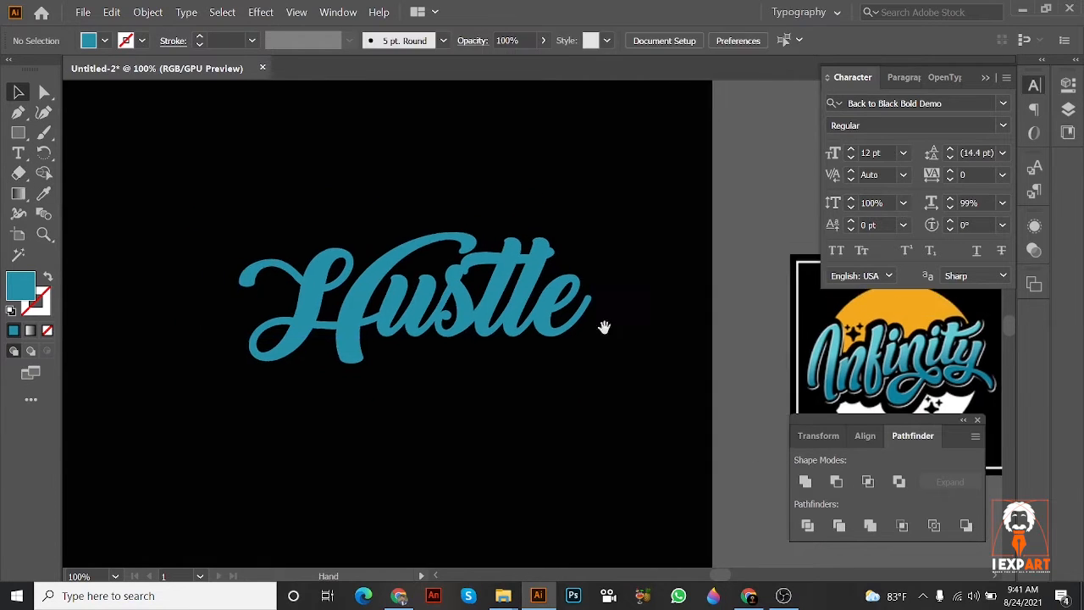
Step: Move the white bold HUSTLE text down and left so it sits inside the artboard above the teal script
{"action": "key", "text": "ctrl+minus"}
{"action": "key", "text": "ctrl+minus"}
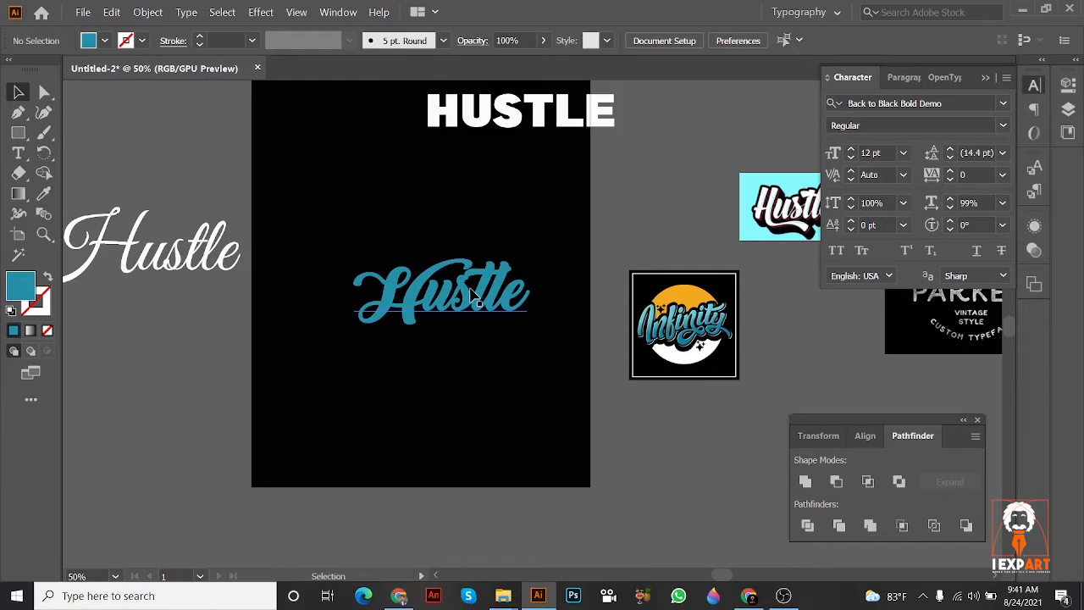
{"action": "scroll", "coordinate": [465, 157], "scroll_direction": "up", "scroll_amount": 1}
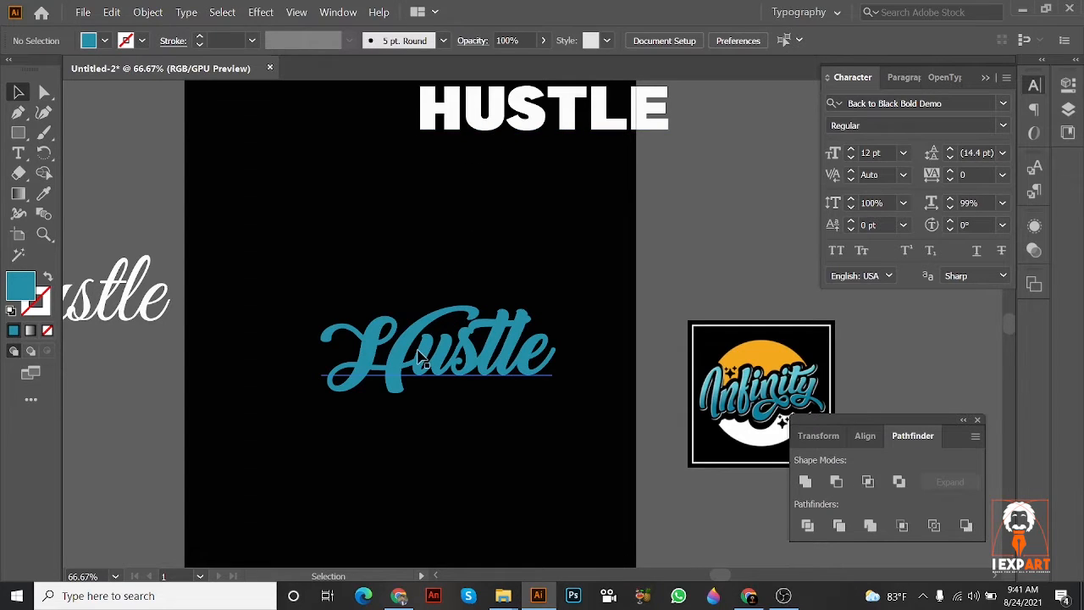
{"action": "scroll", "coordinate": [419, 352], "scroll_direction": "up", "scroll_amount": 2}
{"action": "left_click_drag", "start_coordinate": [485, 154], "coordinate": [441, 231]}
{"action": "scroll", "coordinate": [405, 218], "scroll_direction": "up", "scroll_amount": 1}
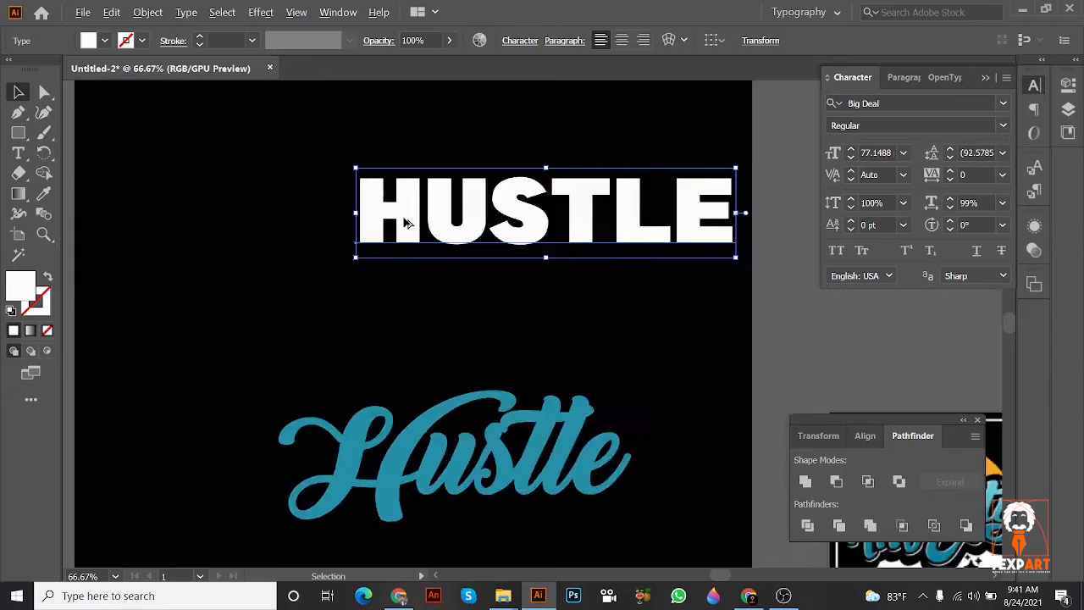
{"action": "scroll", "coordinate": [404, 222], "scroll_direction": "up", "scroll_amount": 3}
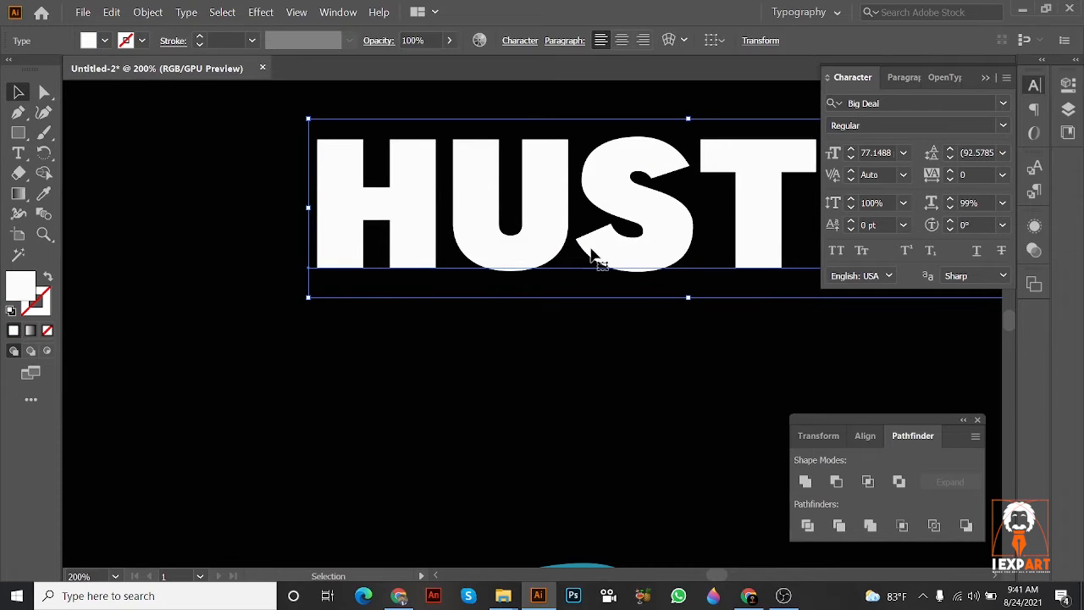
{"action": "left_click_drag", "start_coordinate": [591, 254], "coordinate": [508, 294]}
{"action": "scroll", "coordinate": [640, 286], "scroll_direction": "down", "scroll_amount": 1}
{"action": "left_click_drag", "start_coordinate": [638, 287], "coordinate": [481, 253]}
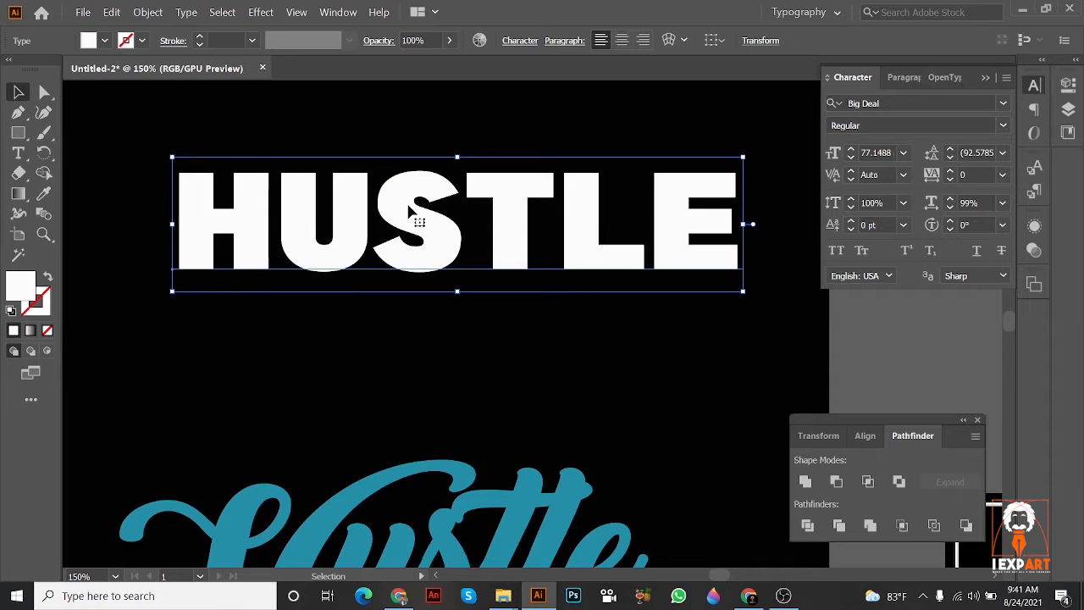
Step: Try converting the white bold HUSTLE text to outlines, and undo the conversion
{"action": "left_click", "coordinate": [627, 353]}
{"action": "left_click", "coordinate": [566, 252]}
{"action": "scroll", "coordinate": [563, 247], "scroll_direction": "down", "scroll_amount": 4}
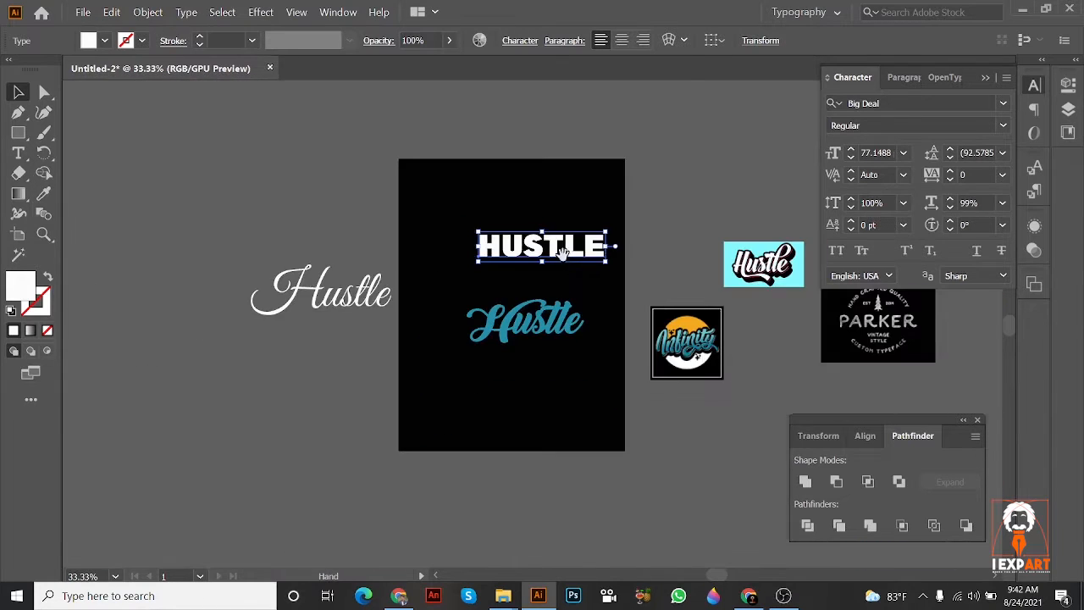
{"action": "scroll", "coordinate": [489, 279], "scroll_direction": "up", "scroll_amount": 2}
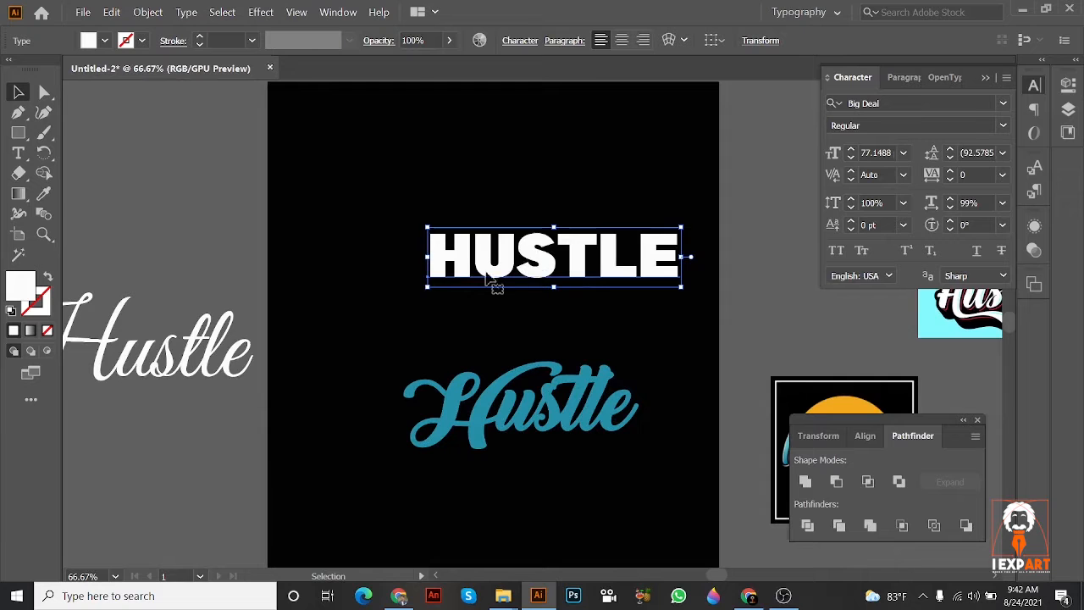
{"action": "scroll", "coordinate": [576, 270], "scroll_direction": "up", "scroll_amount": 4}
{"action": "scroll", "coordinate": [581, 281], "scroll_direction": "down", "scroll_amount": 1}
{"action": "right_click", "coordinate": [585, 268]}
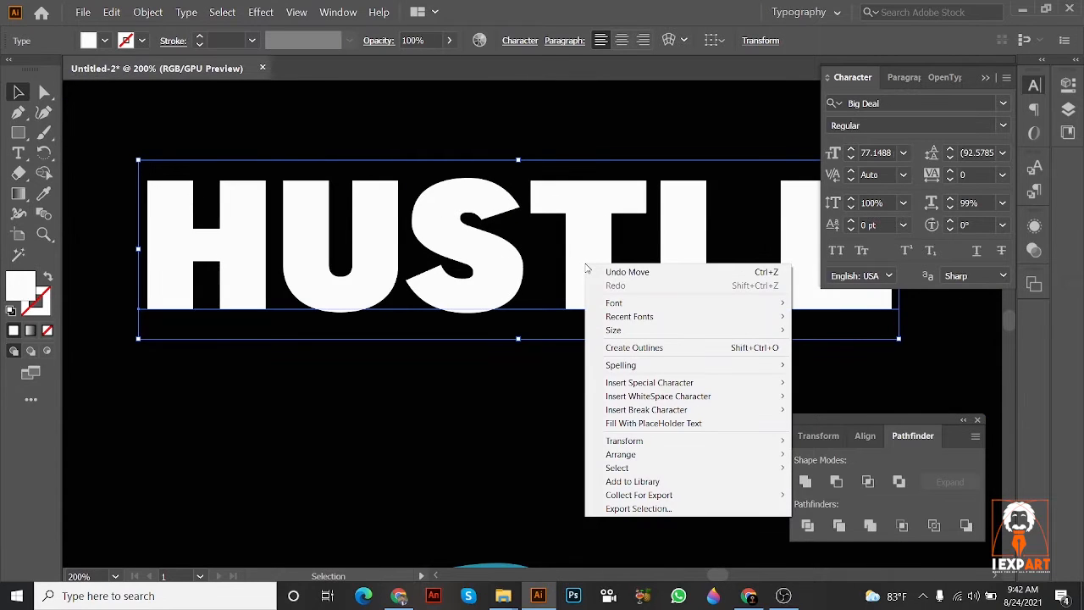
{"action": "left_click", "coordinate": [634, 348]}
{"action": "scroll", "coordinate": [569, 278], "scroll_direction": "up", "scroll_amount": 1}
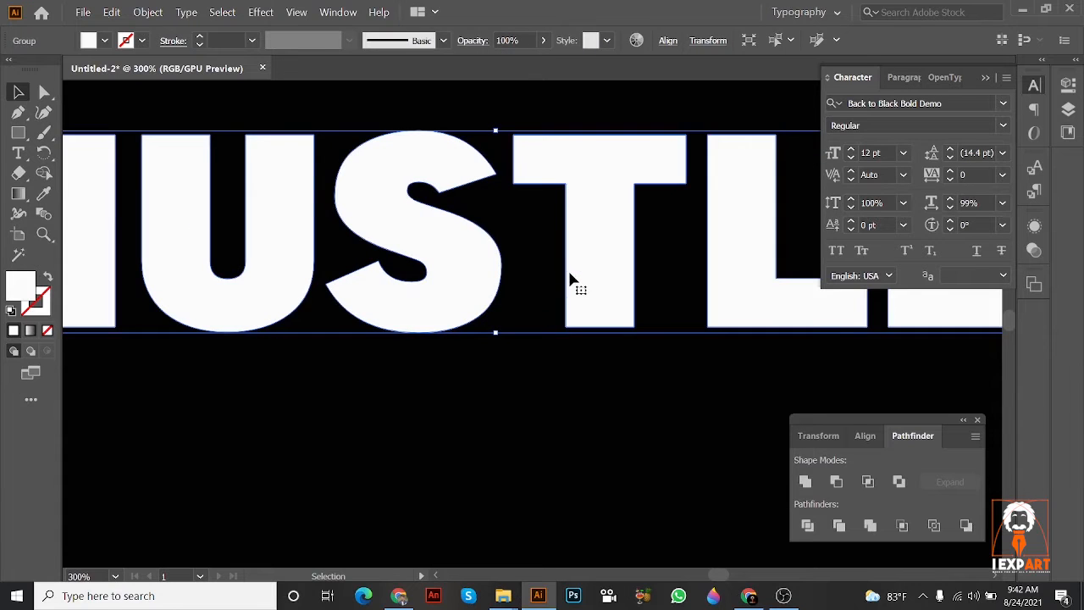
{"action": "key", "text": "ctrl+z"}
Step: Convert the white bold HUSTLE text to outlines
{"action": "right_click", "coordinate": [571, 276]}
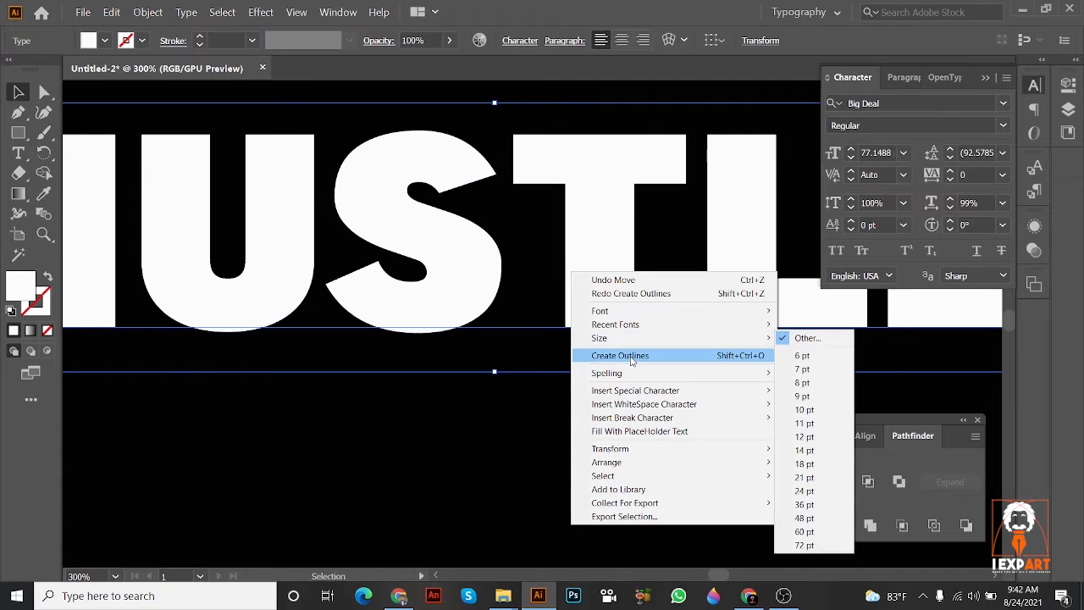
{"action": "left_click", "coordinate": [631, 356]}
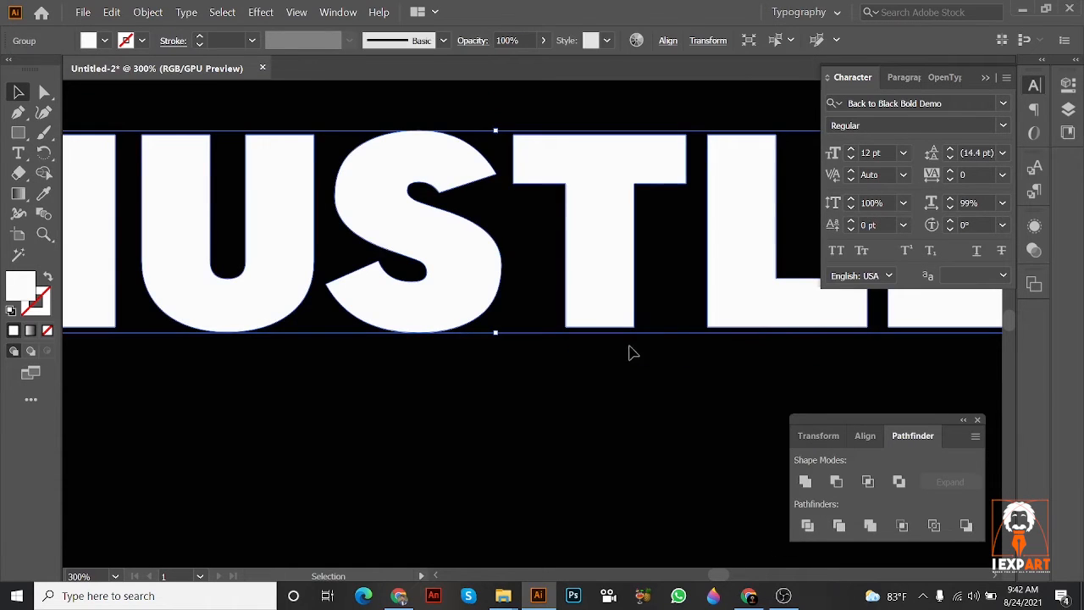
{"action": "key", "text": "ctrl+minus"}
{"action": "scroll", "coordinate": [574, 230], "scroll_direction": "up", "scroll_amount": 2}
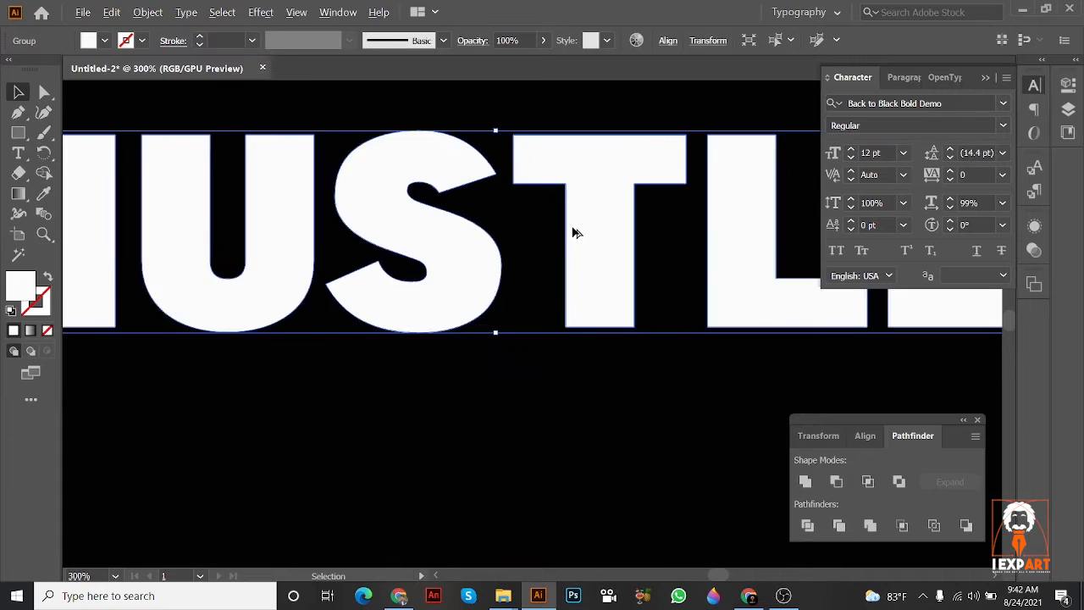
{"action": "scroll", "coordinate": [573, 230], "scroll_direction": "down", "scroll_amount": 2}
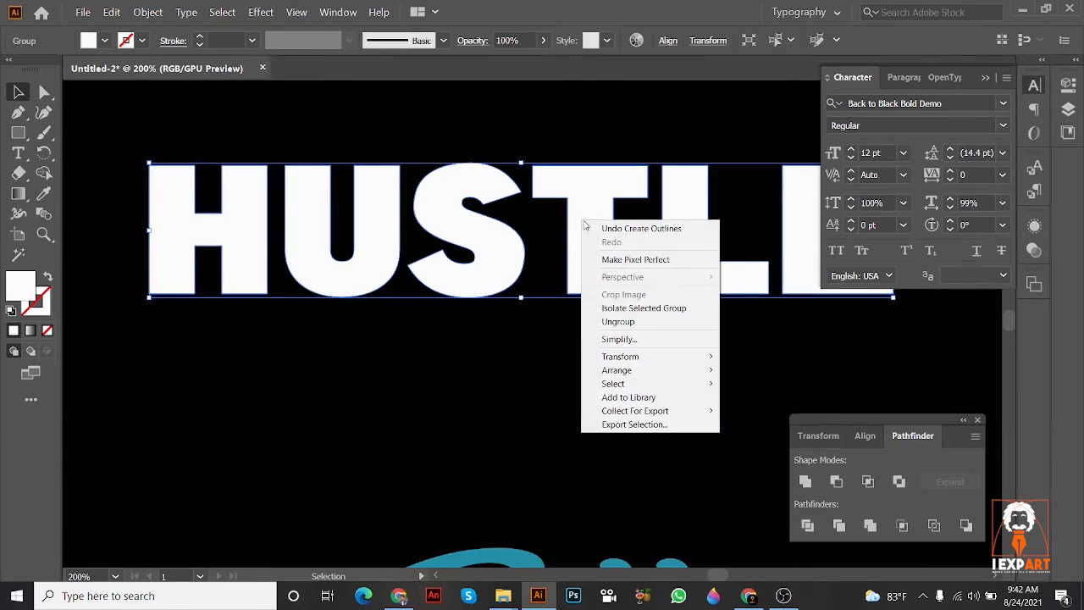
Step: Ungroup the outlined HUSTLE lettering into separate letters and deselect them
{"action": "right_click", "coordinate": [581, 221]}
{"action": "left_click", "coordinate": [616, 321]}
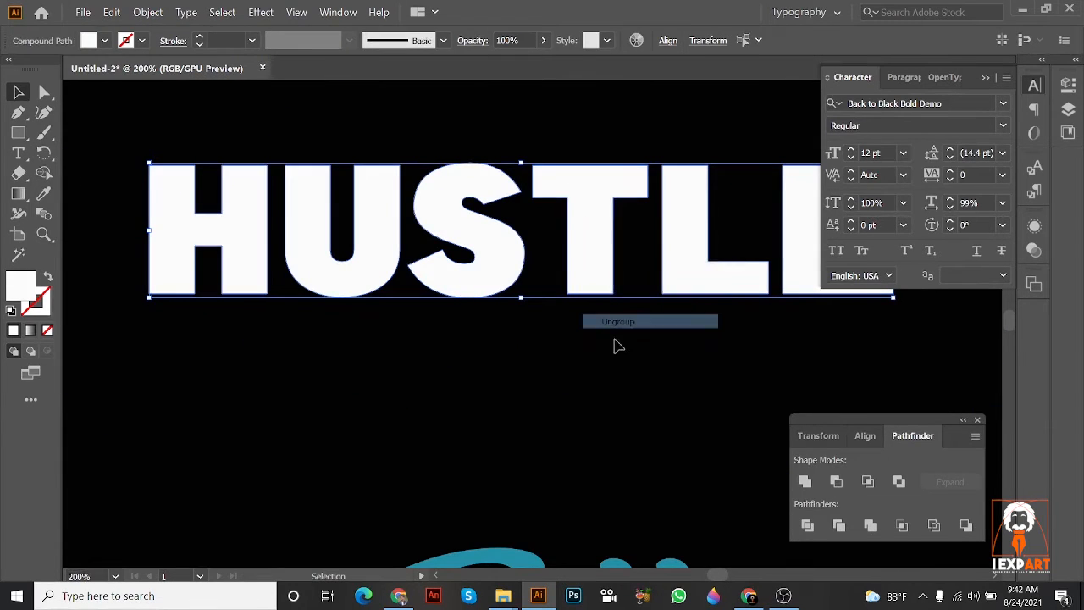
{"action": "left_click", "coordinate": [618, 343]}
{"action": "key", "text": "ctrl+minus"}
{"action": "key", "text": "ctrl+plus"}
{"action": "key", "text": "ctrl+plus"}
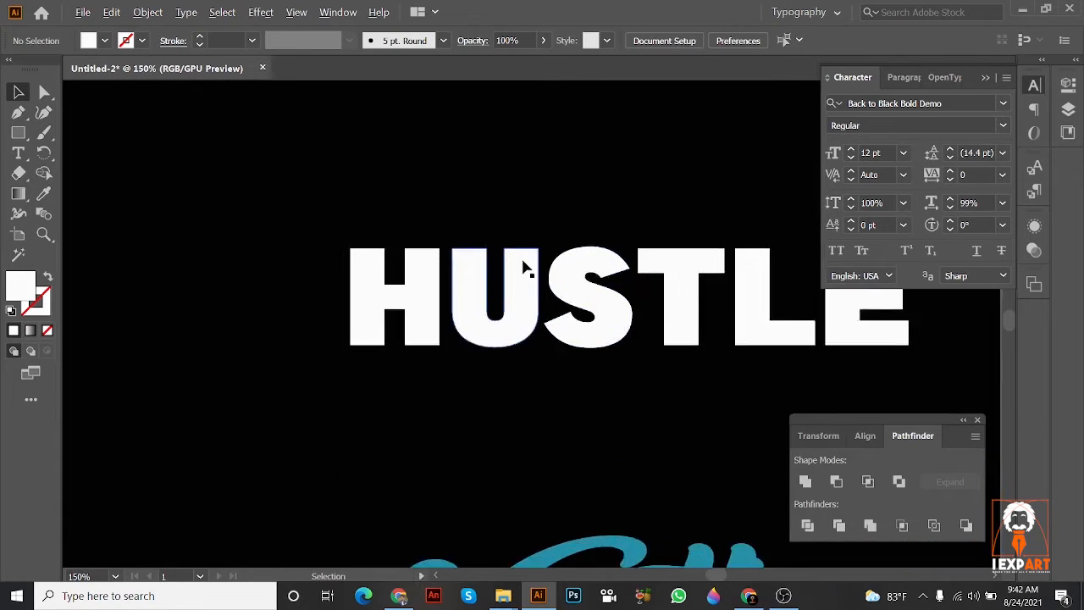
Step: Move the letter H up and left, away from the rest of the bold white word
{"action": "left_click_drag", "start_coordinate": [526, 282], "coordinate": [537, 299]}
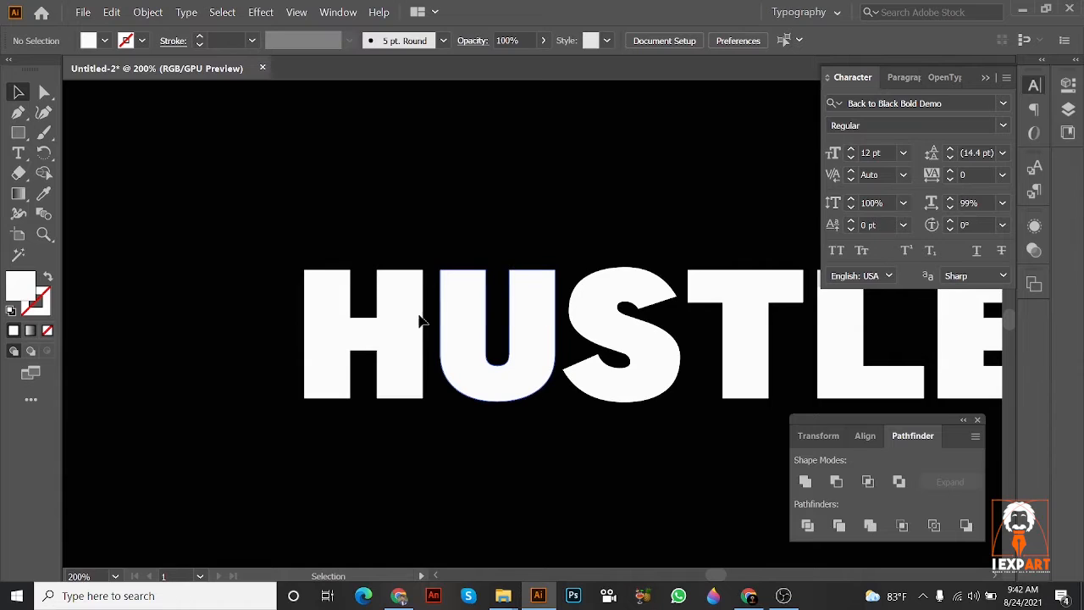
{"action": "key", "text": "ctrl+plus"}
{"action": "scroll", "coordinate": [459, 395], "scroll_direction": "down", "scroll_amount": 1}
{"action": "left_click_drag", "start_coordinate": [459, 395], "coordinate": [509, 261]}
{"action": "scroll", "coordinate": [358, 186], "scroll_direction": "up", "scroll_amount": 2}
{"action": "left_click", "coordinate": [419, 189]}
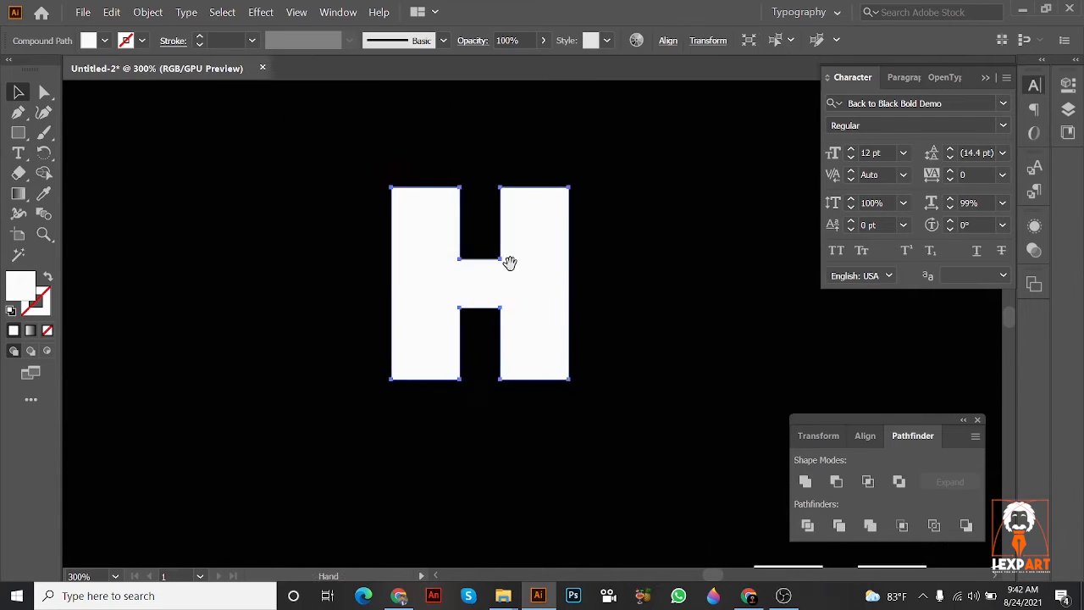
Step: Reshape the H's left stem by moving its inner top corner down into the stem and its outer top corner onto the crossbar
{"action": "scroll", "coordinate": [392, 189], "scroll_direction": "up", "scroll_amount": 3}
{"action": "left_click", "coordinate": [44, 93]}
{"action": "scroll", "coordinate": [412, 174], "scroll_direction": "up", "scroll_amount": 1}
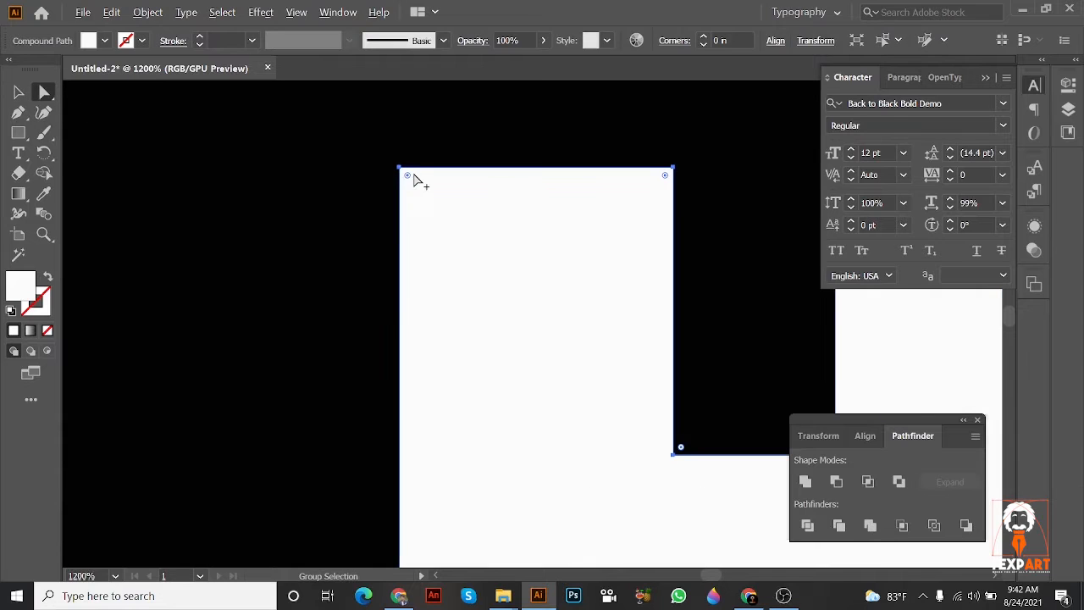
{"action": "left_click_drag", "start_coordinate": [591, 370], "coordinate": [655, 431]}
{"action": "key", "text": "ctrl+z"}
{"action": "left_click_drag", "start_coordinate": [674, 167], "coordinate": [531, 340]}
{"action": "scroll", "coordinate": [592, 337], "scroll_direction": "down", "scroll_amount": 3}
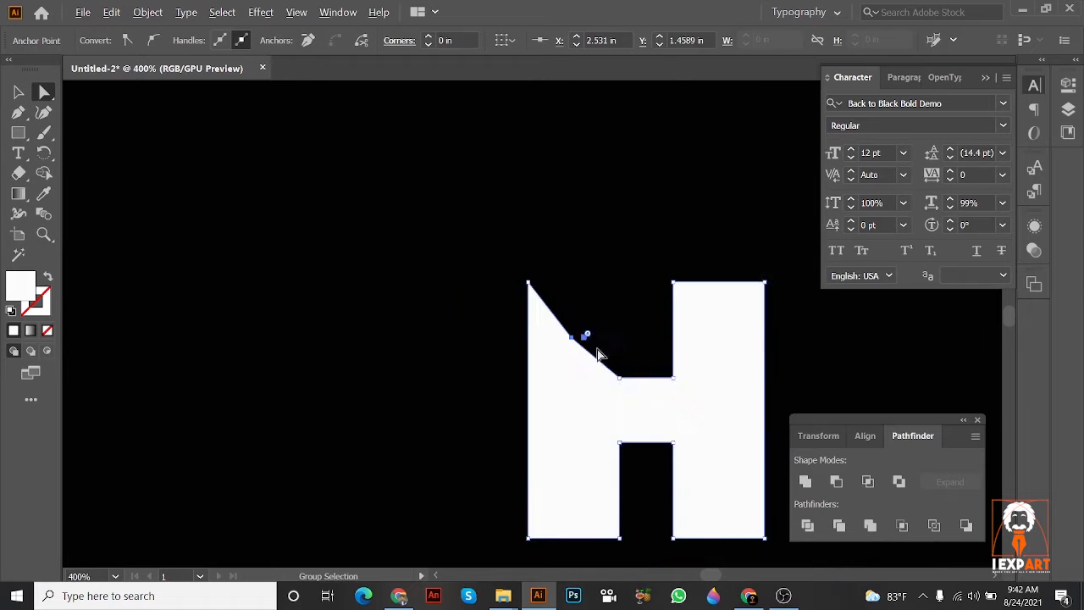
{"action": "left_click_drag", "start_coordinate": [688, 378], "coordinate": [498, 266]}
{"action": "left_click", "coordinate": [605, 262]}
{"action": "left_click", "coordinate": [652, 263]}
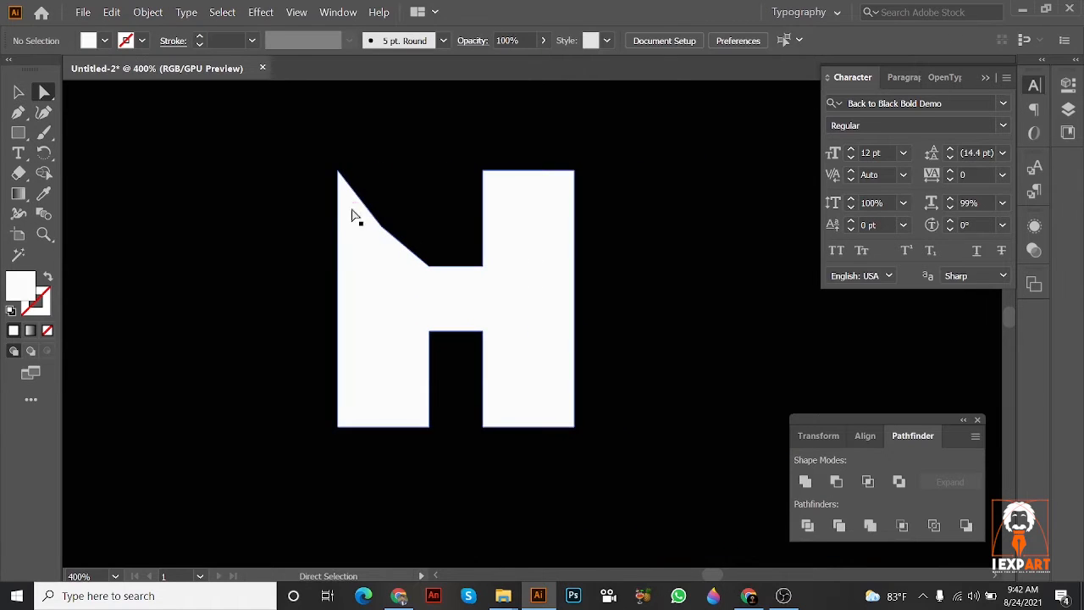
{"action": "left_click_drag", "start_coordinate": [338, 173], "coordinate": [428, 267]}
{"action": "left_click", "coordinate": [666, 280]}
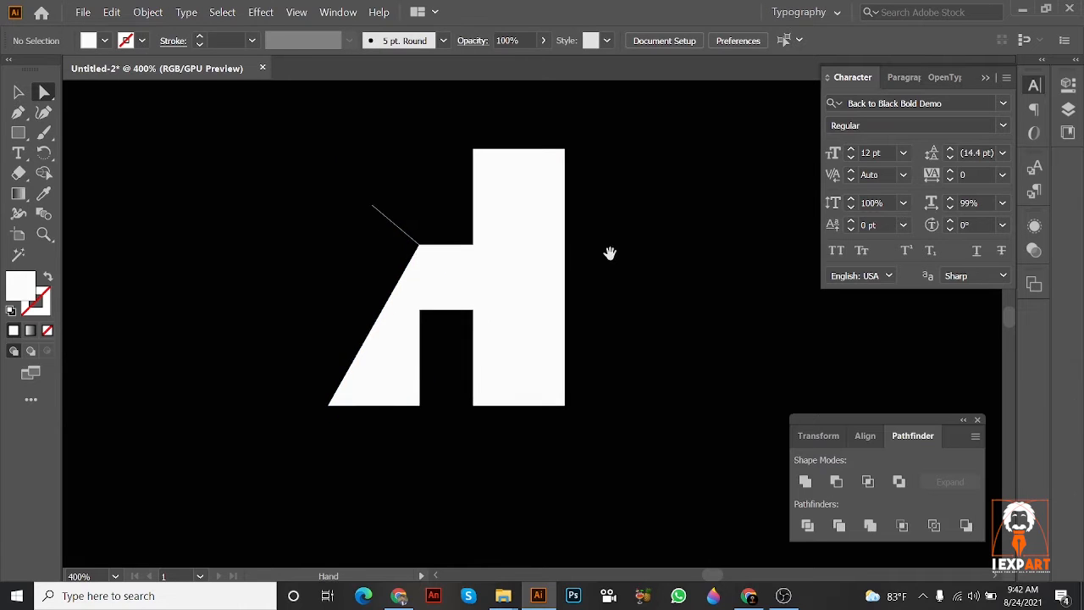
Step: Collapse the H's right upper stem by moving both of its top corners down to the crossbar
{"action": "scroll", "coordinate": [605, 279], "scroll_direction": "down", "scroll_amount": 3}
{"action": "left_click", "coordinate": [525, 279], "text": "alt"}
{"action": "scroll", "coordinate": [531, 229], "scroll_direction": "up", "scroll_amount": 3}
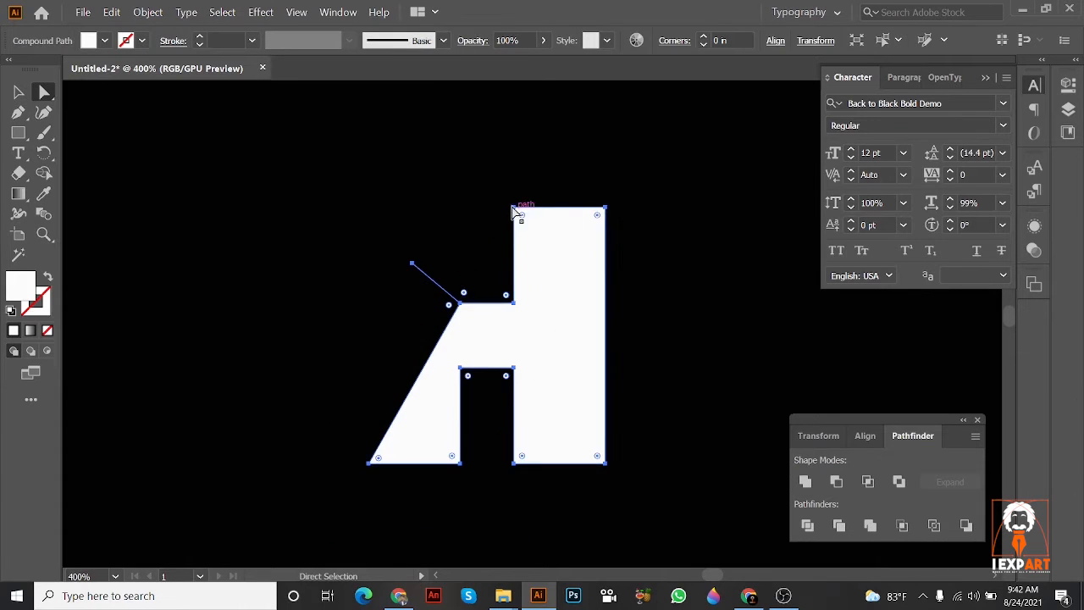
{"action": "left_click_drag", "start_coordinate": [514, 207], "coordinate": [514, 301]}
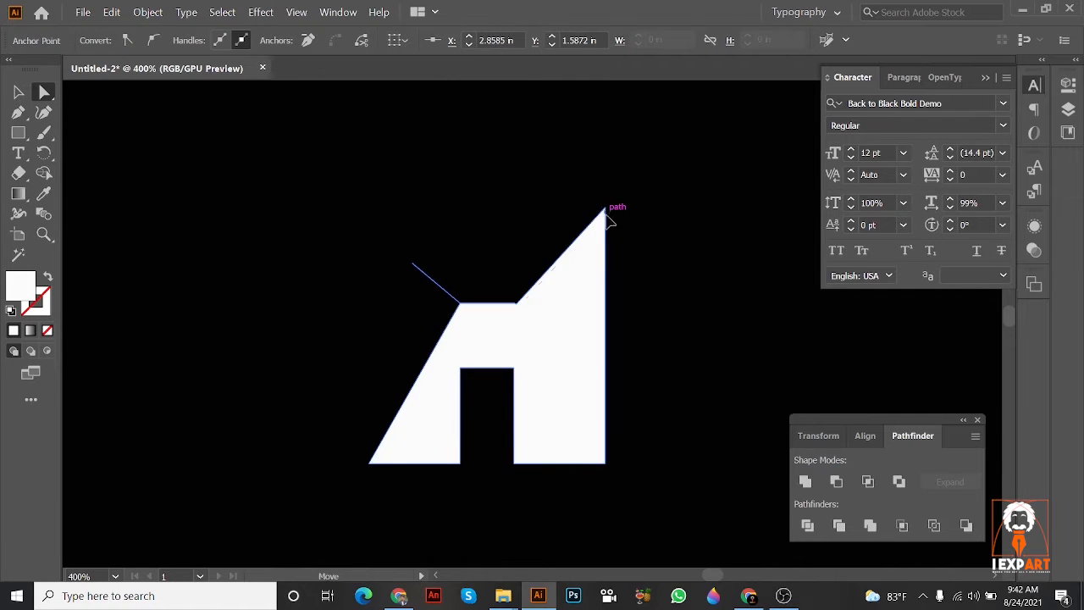
{"action": "left_click_drag", "start_coordinate": [605, 210], "coordinate": [546, 301]}
{"action": "key", "text": "ctrl+z"}
{"action": "left_click_drag", "start_coordinate": [608, 209], "coordinate": [518, 294]}
{"action": "left_click", "coordinate": [610, 216]}
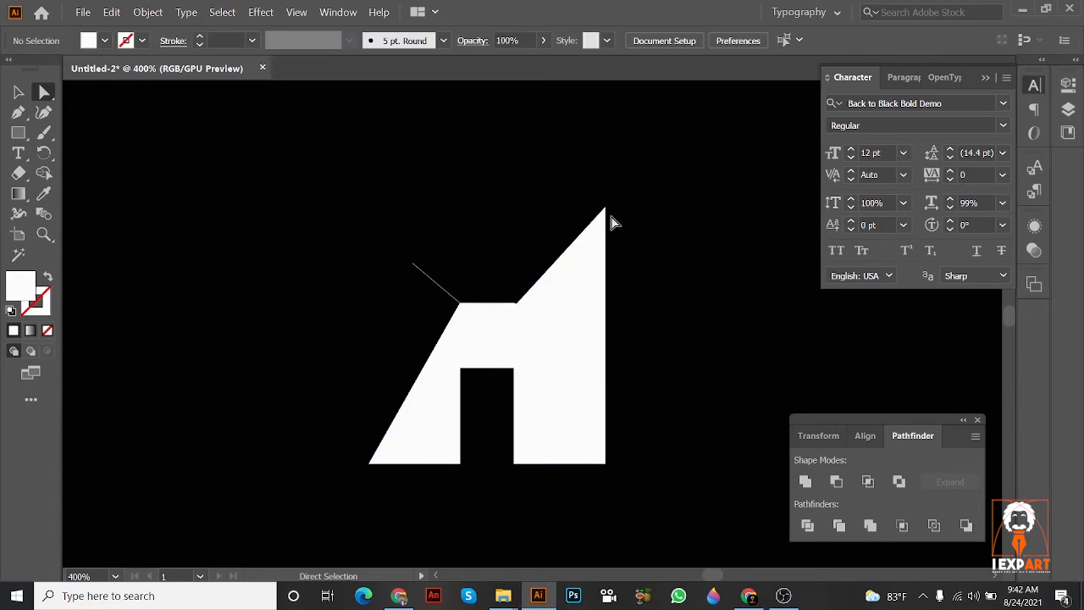
{"action": "left_click_drag", "start_coordinate": [606, 211], "coordinate": [519, 303]}
{"action": "scroll", "coordinate": [644, 280], "scroll_direction": "down", "scroll_amount": 3}
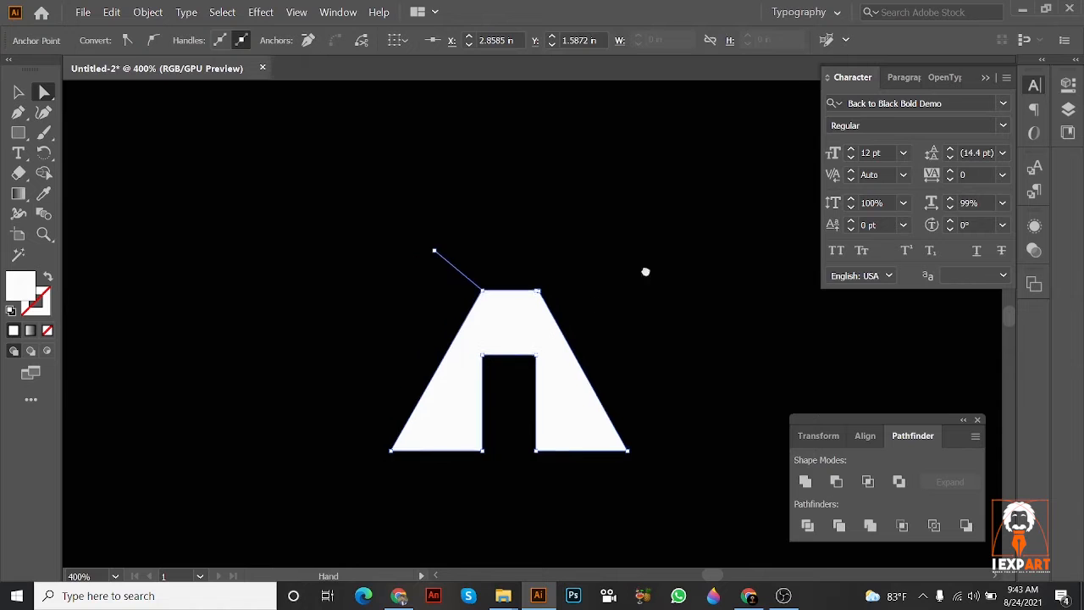
Step: Place the reshaped H over the T of USTLE and delete all the bold white letters
{"action": "scroll", "coordinate": [659, 308], "scroll_direction": "down", "scroll_amount": 3}
{"action": "scroll", "coordinate": [598, 300], "scroll_direction": "up", "scroll_amount": 2}
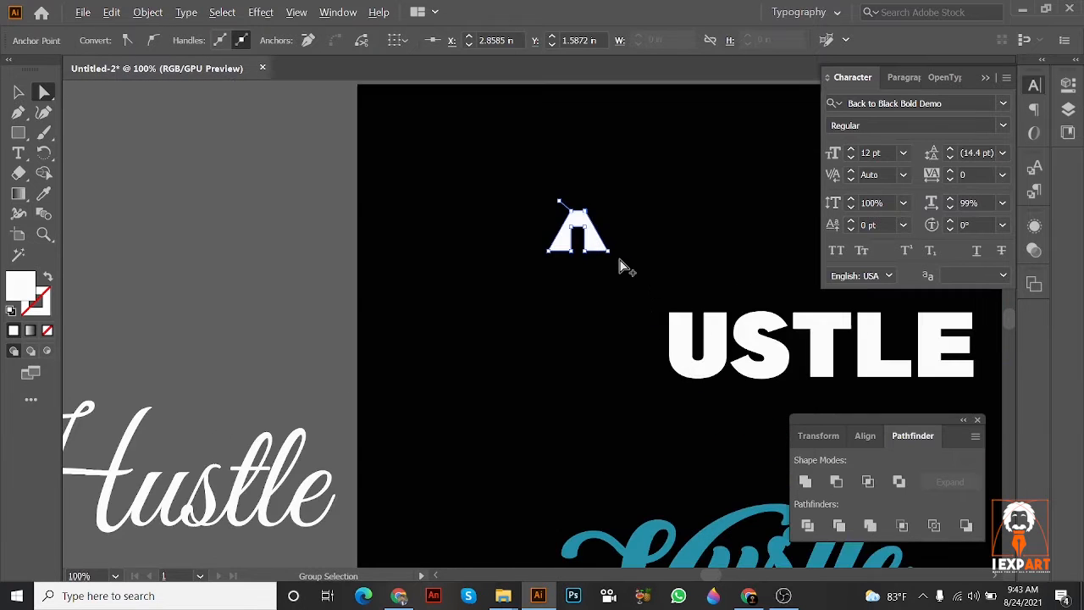
{"action": "left_click_drag", "start_coordinate": [705, 360], "coordinate": [454, 271]}
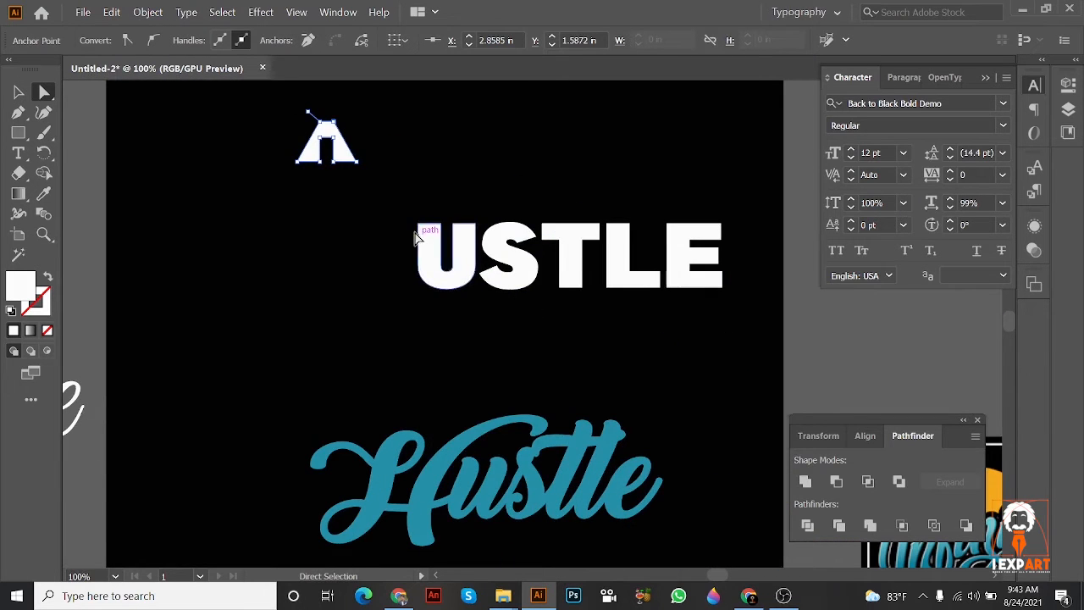
{"action": "left_click", "coordinate": [18, 92]}
{"action": "left_click_drag", "start_coordinate": [339, 148], "coordinate": [625, 271]}
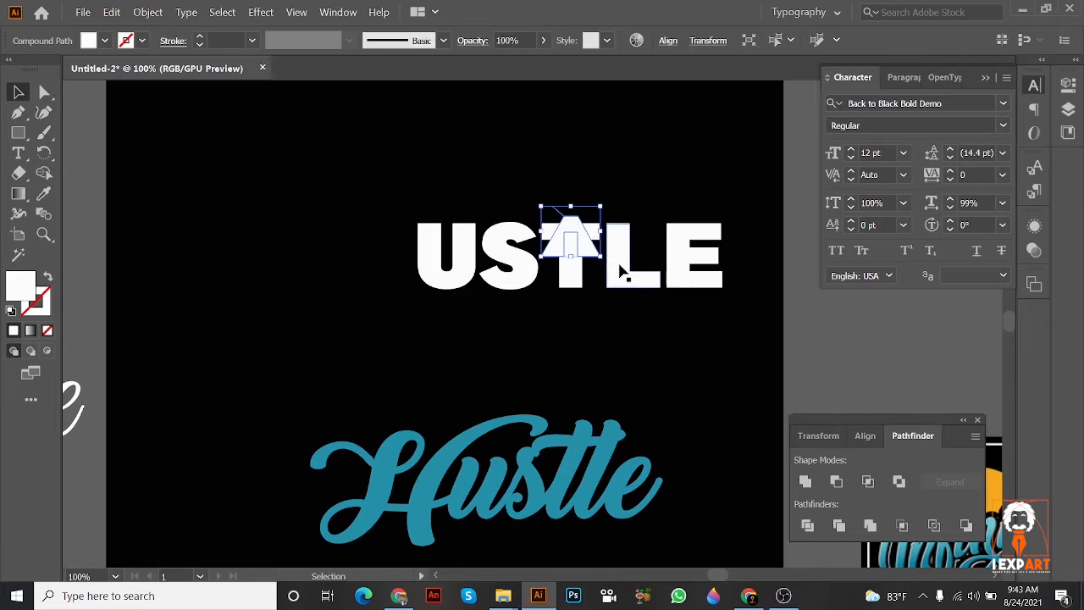
{"action": "left_click", "coordinate": [441, 244], "text": "shift"}
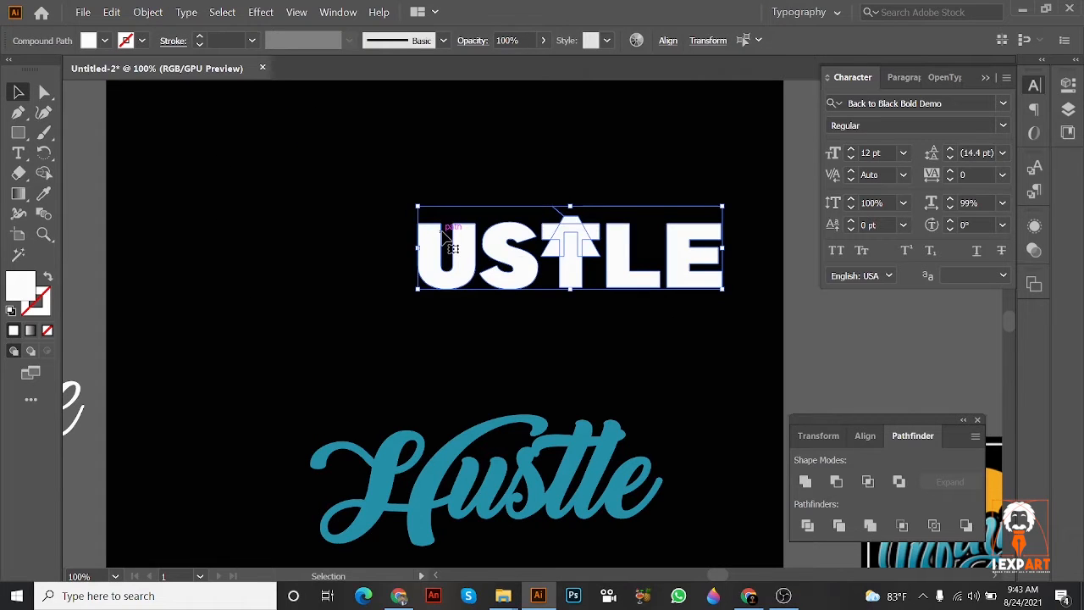
{"action": "key", "text": "Delete"}
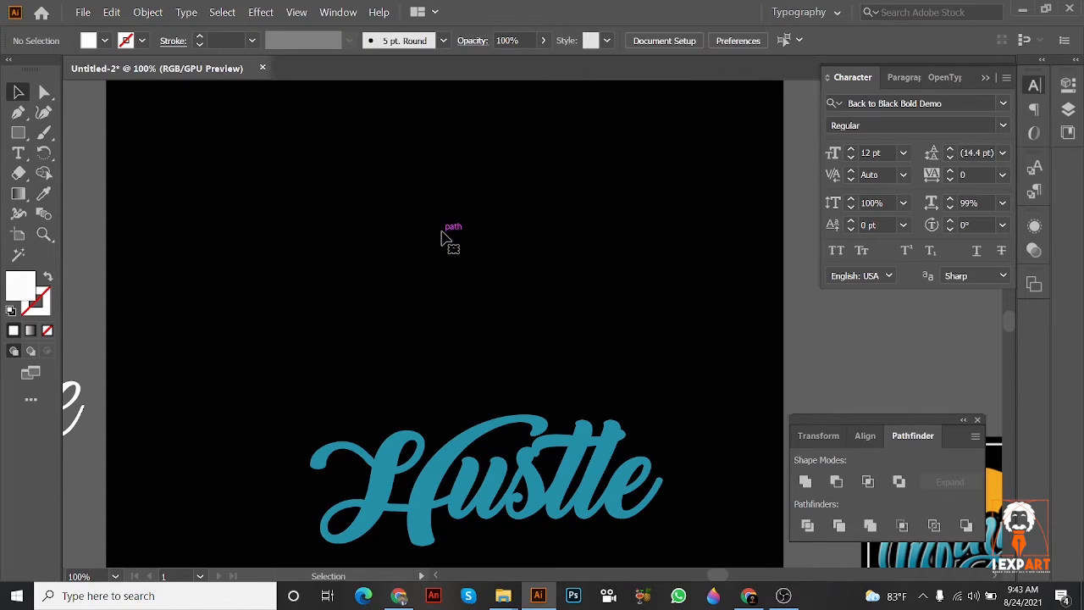
Step: Move the teal Hustle script up and left on the artboard and deselect it
{"action": "left_click_drag", "start_coordinate": [483, 426], "coordinate": [415, 204]}
{"action": "scroll", "coordinate": [456, 244], "scroll_direction": "down", "scroll_amount": 1}
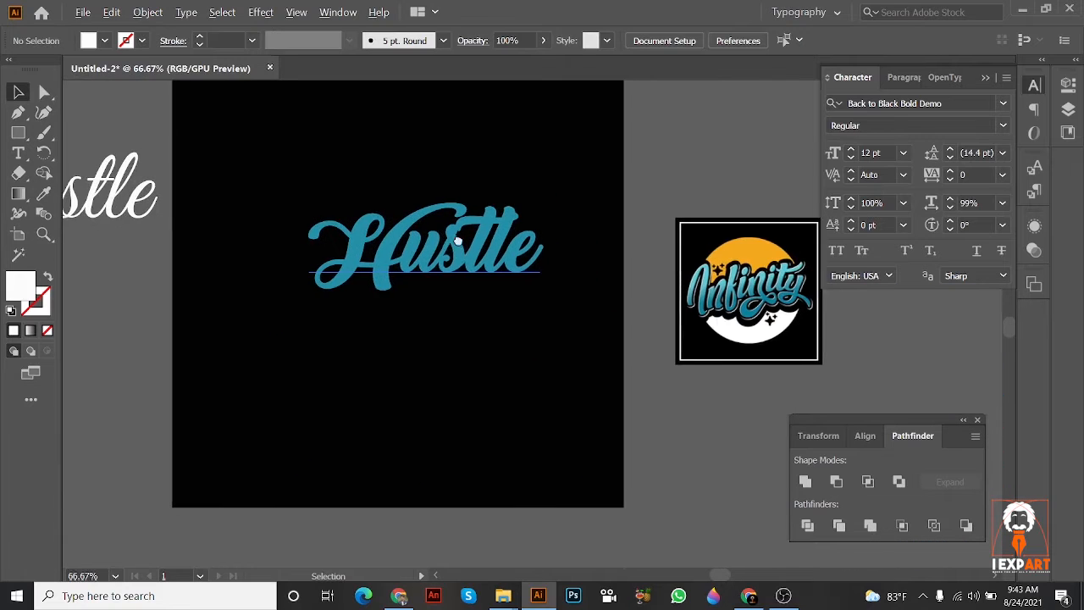
{"action": "scroll", "coordinate": [455, 244], "scroll_direction": "up", "scroll_amount": 1}
{"action": "left_click_drag", "start_coordinate": [490, 268], "coordinate": [372, 151]}
{"action": "left_click", "coordinate": [545, 297]}
{"action": "scroll", "coordinate": [508, 292], "scroll_direction": "down", "scroll_amount": 1}
{"action": "key", "text": "ctrl+shift+a"}
Step: Draw a circle below the teal Hustle script and fill it with the orange sampled from the Infinity logo
{"action": "left_click", "coordinate": [18, 133]}
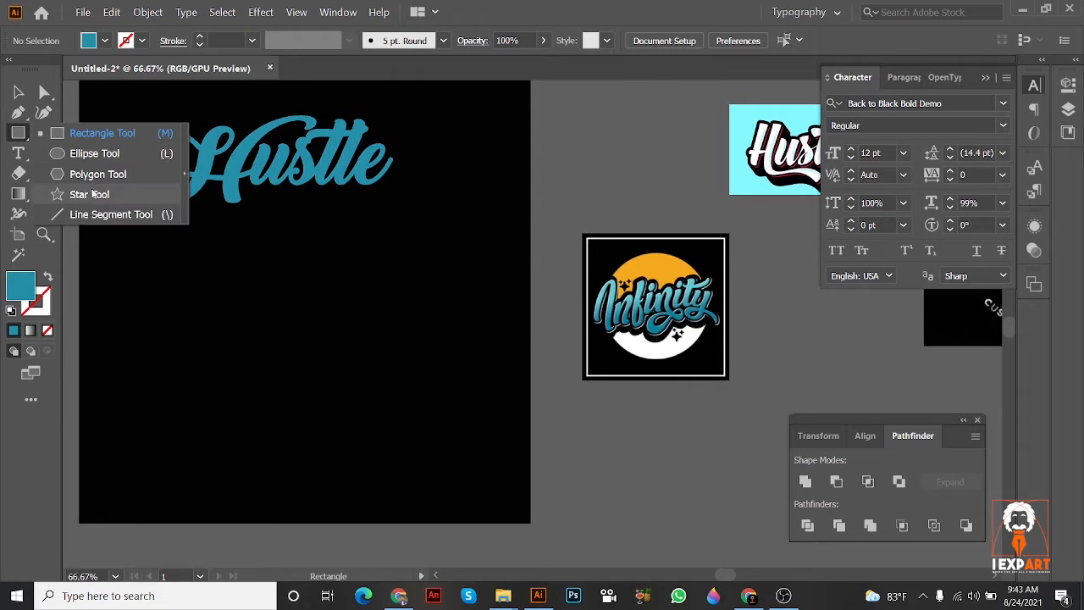
{"action": "left_click", "coordinate": [89, 159]}
{"action": "left_click_drag", "start_coordinate": [223, 240], "coordinate": [404, 376]}
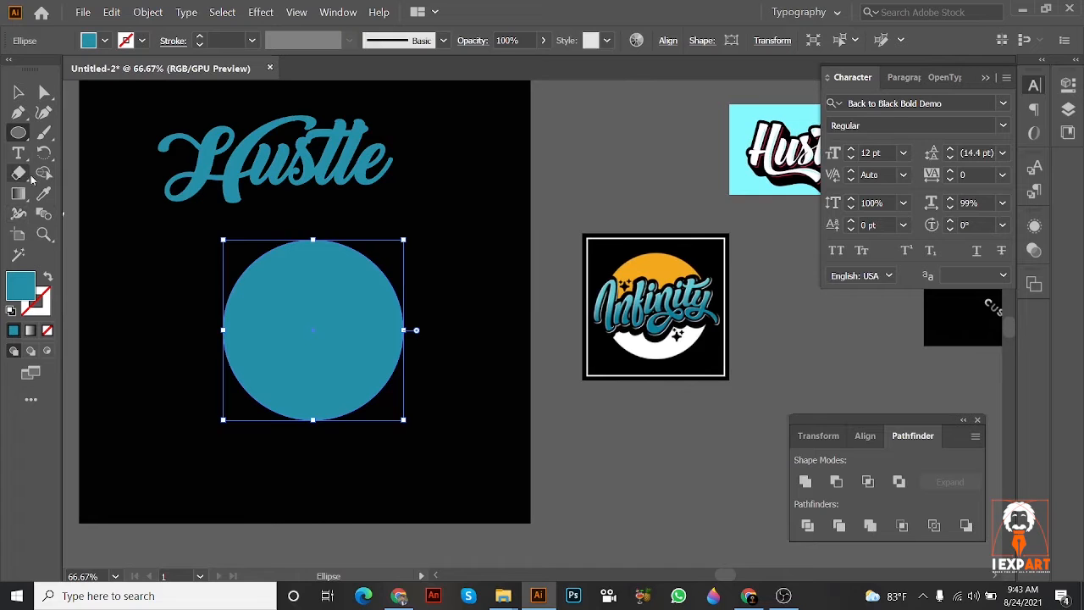
{"action": "left_click", "coordinate": [44, 194]}
{"action": "left_click", "coordinate": [657, 267]}
{"action": "scroll", "coordinate": [124, 120], "scroll_direction": "left", "scroll_amount": 2}
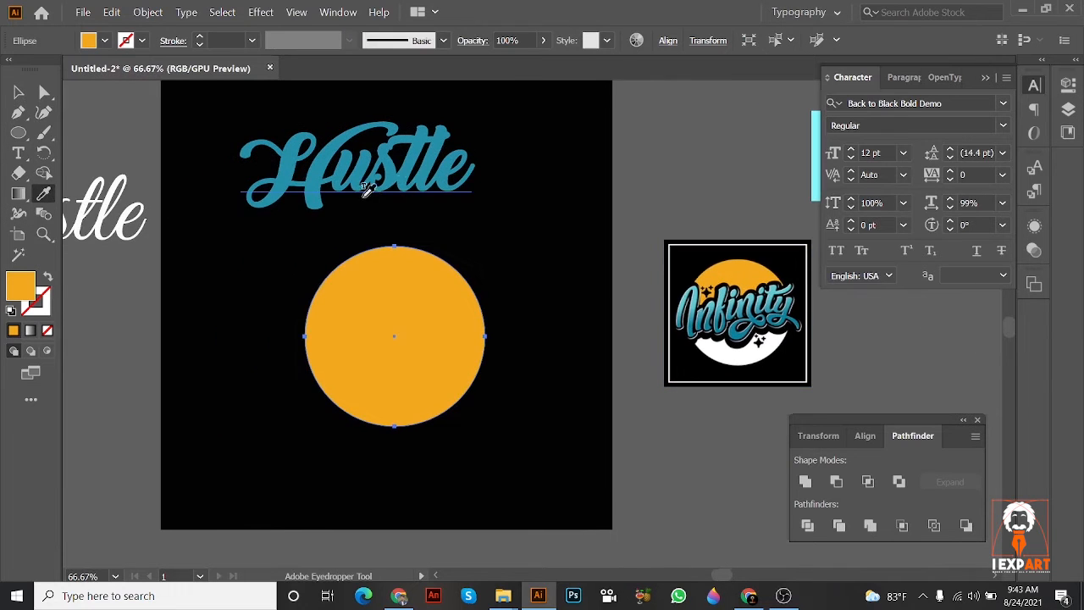
Step: Examine the two-coloured circle behind the Infinity logo's lettering against the drawn circle, and select the orange circle
{"action": "key", "text": "v"}
{"action": "left_click", "coordinate": [726, 315]}
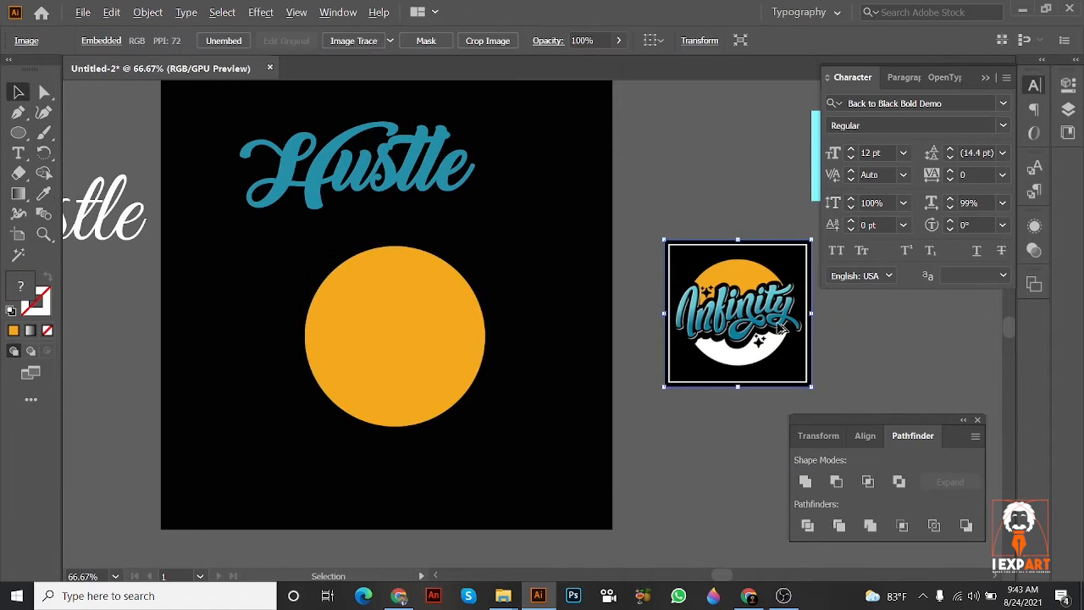
{"action": "scroll", "coordinate": [776, 326], "scroll_direction": "up", "scroll_amount": 1}
{"action": "scroll", "coordinate": [735, 343], "scroll_direction": "left", "scroll_amount": 3}
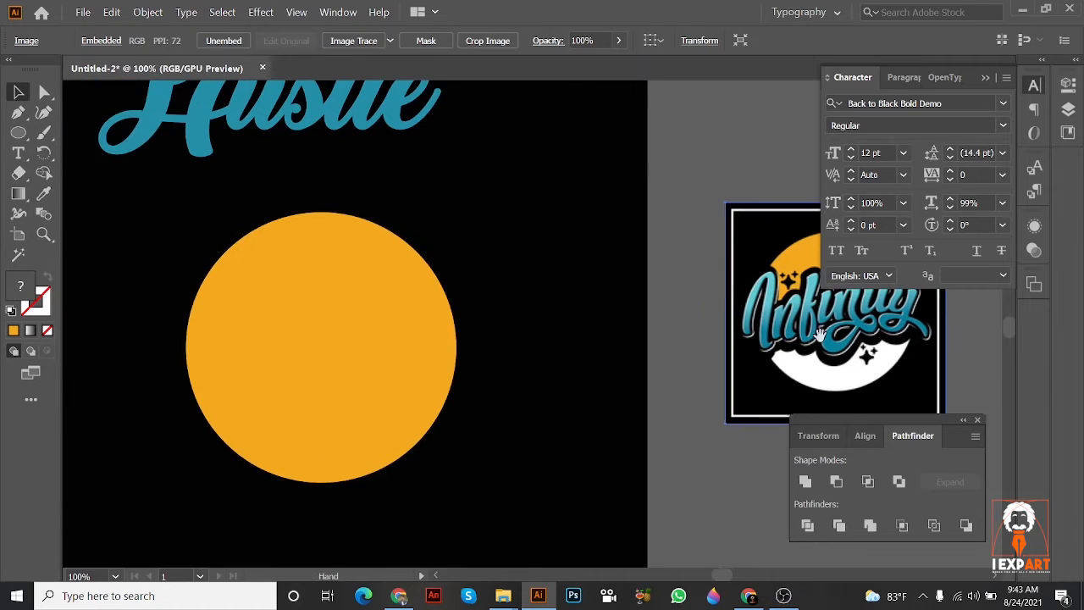
{"action": "scroll", "coordinate": [807, 314], "scroll_direction": "right", "scroll_amount": 3}
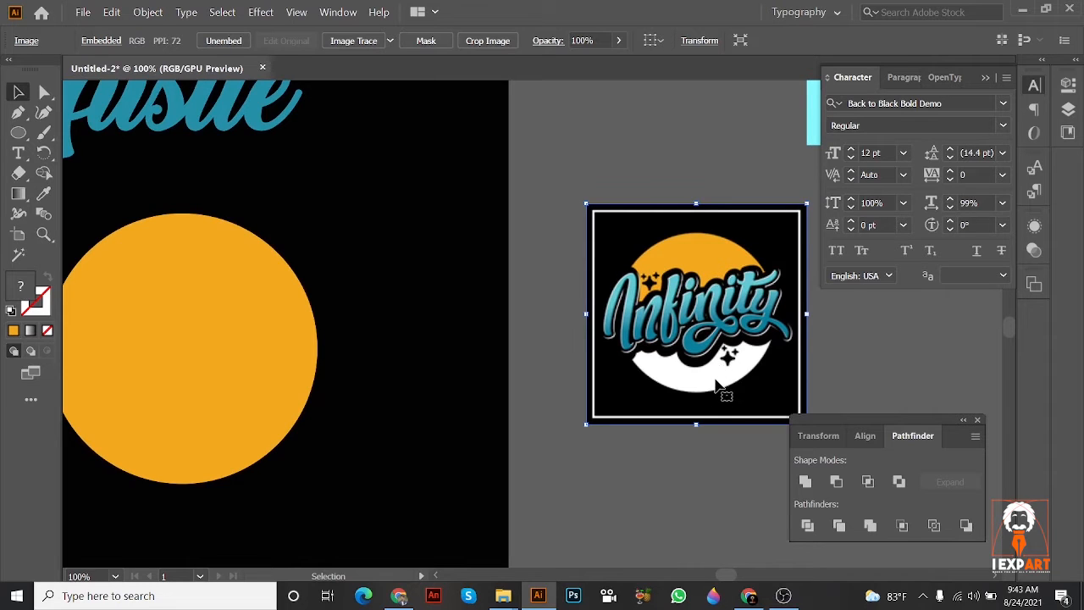
{"action": "scroll", "coordinate": [718, 385], "scroll_direction": "left", "scroll_amount": 3}
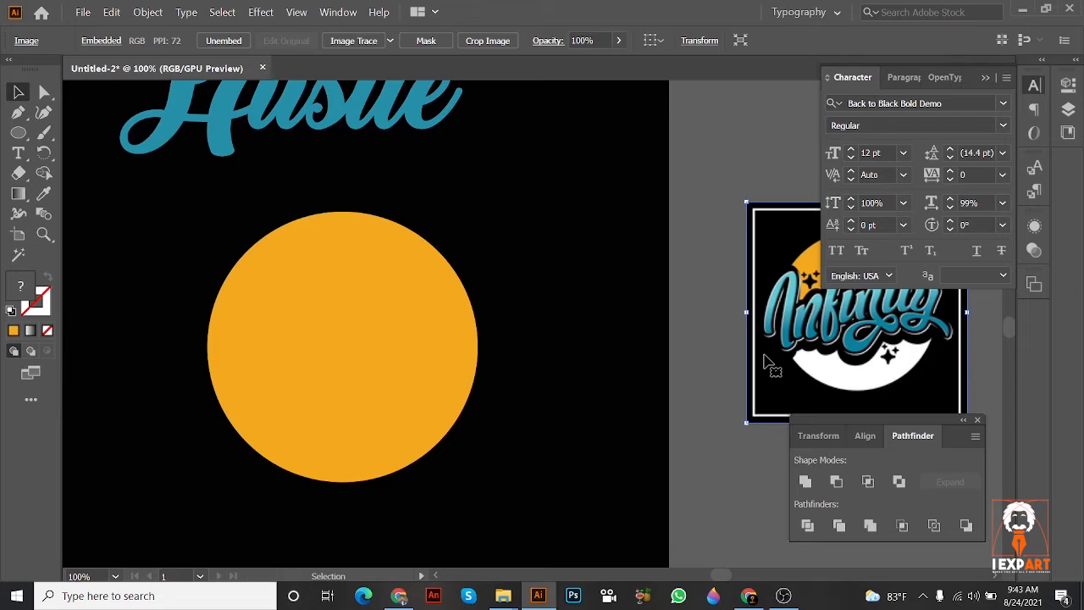
{"action": "left_click_drag", "start_coordinate": [339, 350], "coordinate": [373, 360]}
{"action": "left_click_drag", "start_coordinate": [364, 291], "coordinate": [327, 297]}
{"action": "left_click", "coordinate": [340, 334]}
{"action": "left_click_drag", "start_coordinate": [340, 363], "coordinate": [379, 324]}
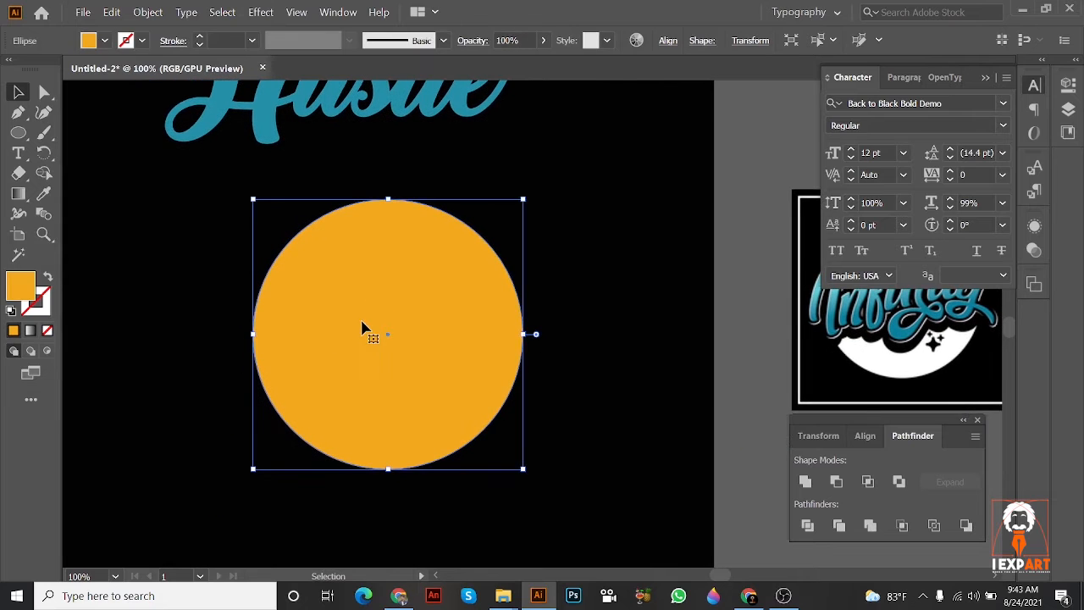
{"action": "left_click_drag", "start_coordinate": [466, 336], "coordinate": [423, 351]}
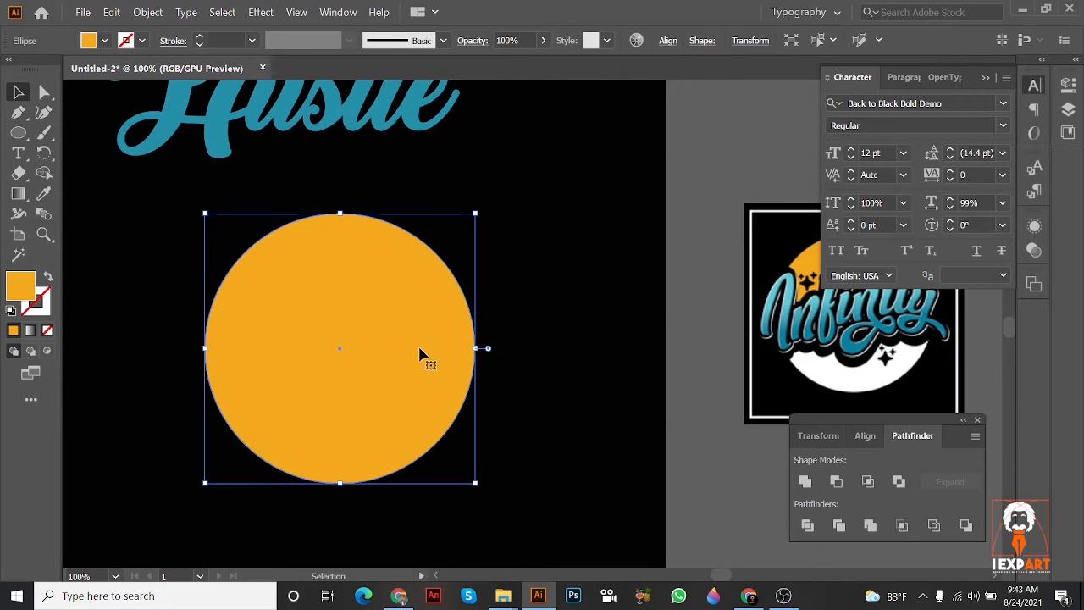
Step: Paste a copy of the orange circle in front, fill it with white sampled from the Infinity logo, and activate the Eraser
{"action": "key", "text": "a"}
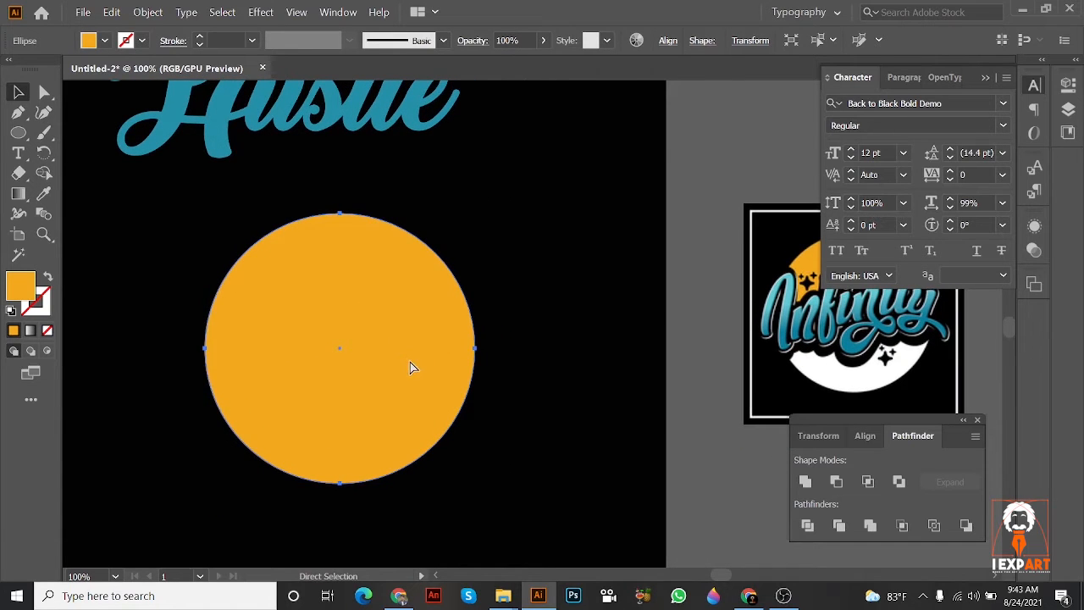
{"action": "key", "text": "v"}
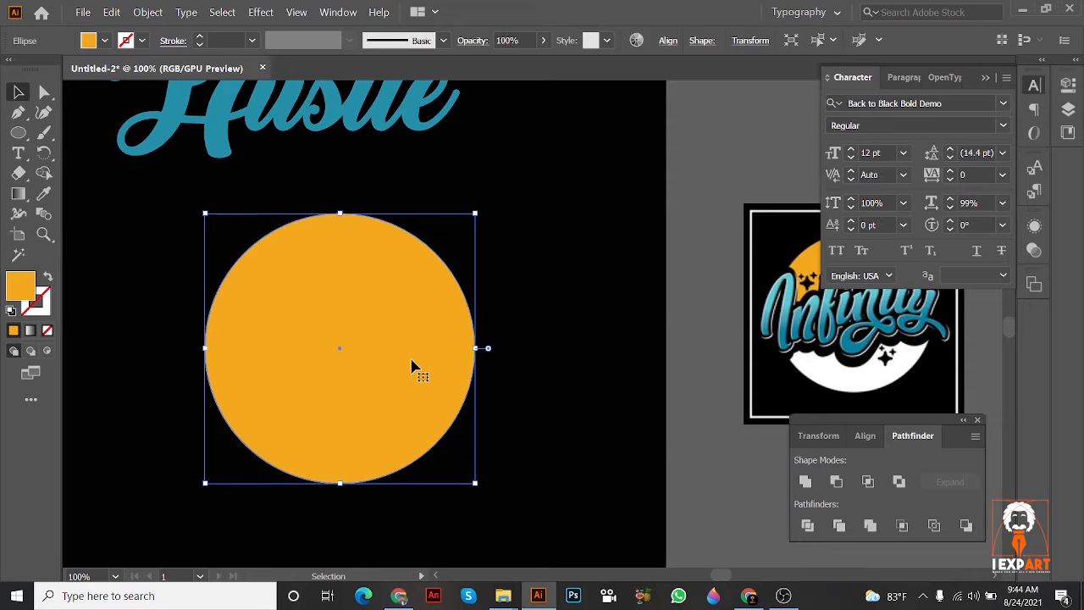
{"action": "left_click", "coordinate": [42, 199]}
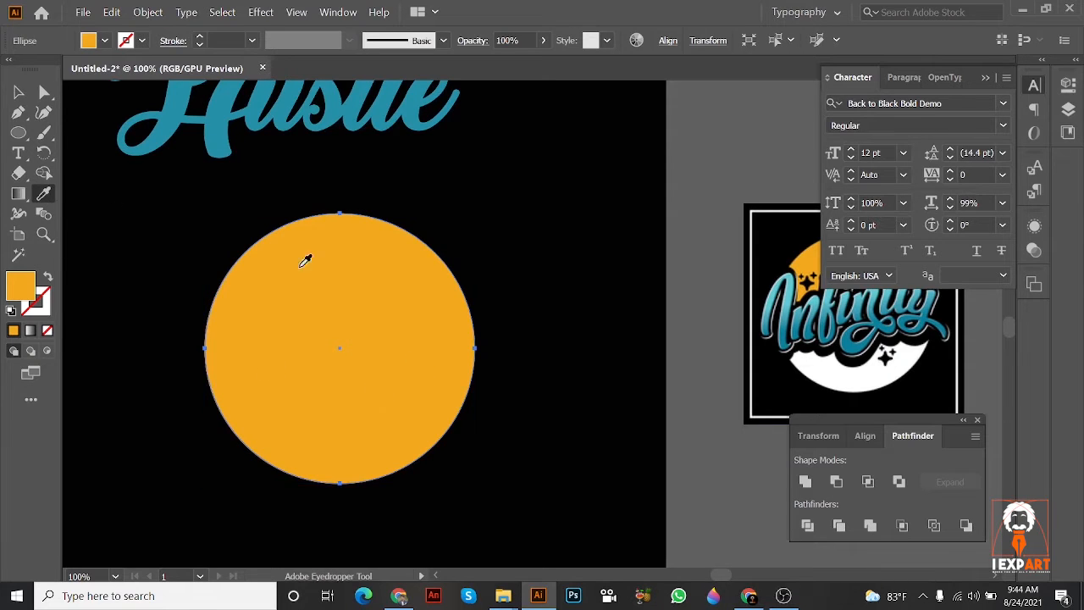
{"action": "left_click", "coordinate": [826, 374]}
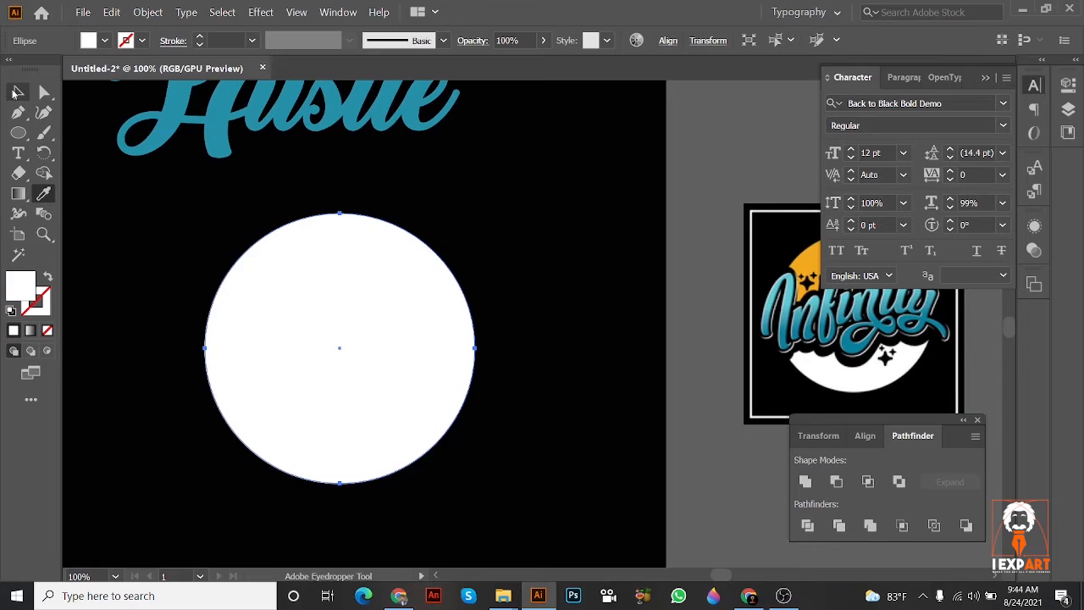
{"action": "left_click", "coordinate": [17, 91]}
{"action": "left_click_drag", "start_coordinate": [665, 251], "coordinate": [763, 249]}
{"action": "left_click_drag", "start_coordinate": [500, 326], "coordinate": [440, 341]}
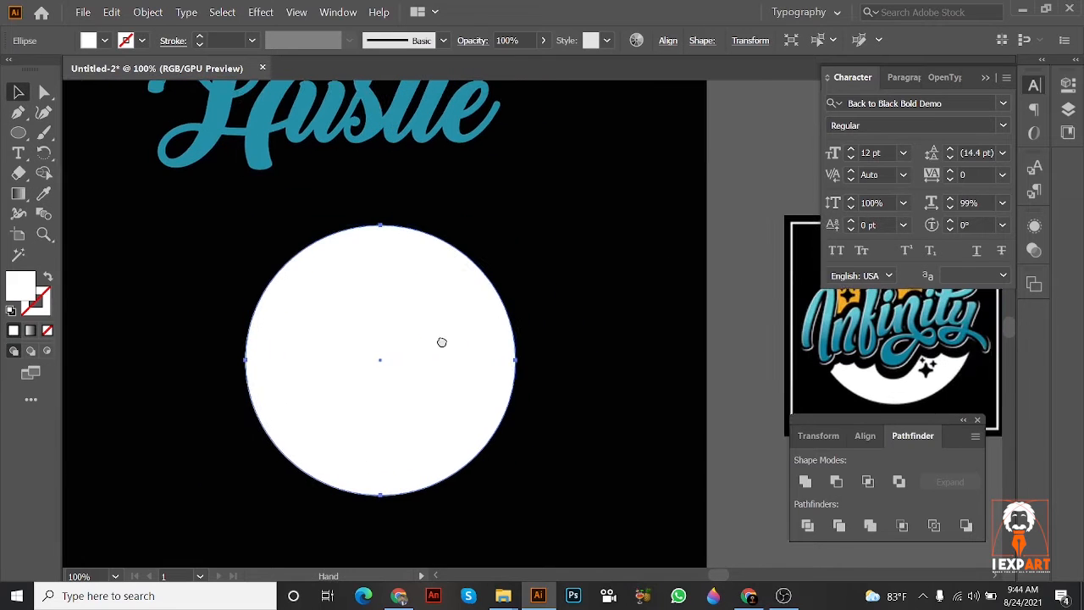
{"action": "left_click", "coordinate": [19, 176]}
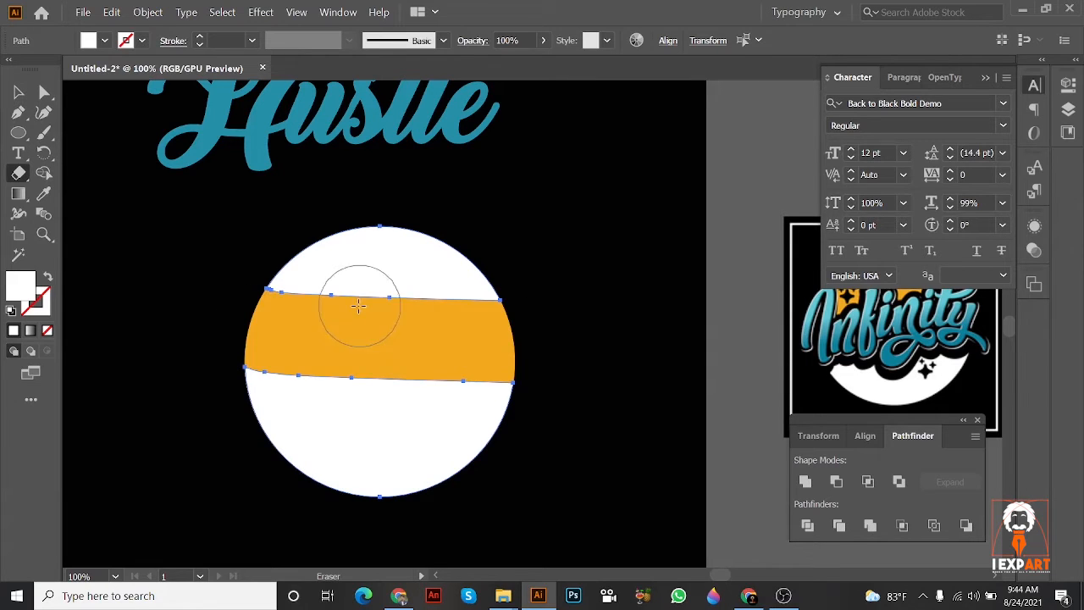
{"action": "mouse_move", "coordinate": [356, 306]}
{"action": "left_mouse_down"}
{"action": "mouse_move", "coordinate": [455, 278]}
{"action": "mouse_move", "coordinate": [368, 255]}
{"action": "mouse_move", "coordinate": [304, 268]}
{"action": "left_mouse_up"}
{"action": "mouse_move", "coordinate": [223, 338]}
{"action": "left_mouse_down"}
{"action": "mouse_move", "coordinate": [405, 339]}
{"action": "mouse_move", "coordinate": [417, 313]}
{"action": "mouse_move", "coordinate": [389, 314]}
{"action": "mouse_move", "coordinate": [413, 315]}
{"action": "left_mouse_up"}
{"action": "key", "text": "ctrl+z"}
{"action": "key", "text": "ctrl+z"}
{"action": "key", "text": "ctrl+z"}
{"action": "key", "text": "ctrl+z"}
{"action": "key", "text": "ctrl+z"}
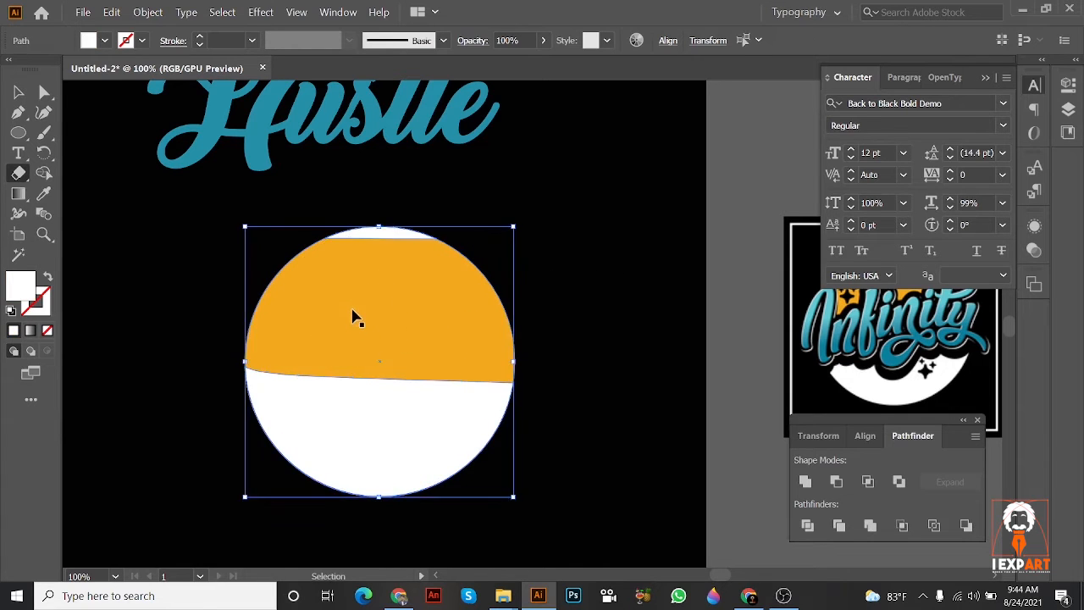
{"action": "key", "text": "ctrl+z"}
Step: Erase the upper half of the white circle along a slightly rising line to expose the orange circle, and deselect it
{"action": "left_click_drag", "start_coordinate": [262, 310], "coordinate": [478, 258]}
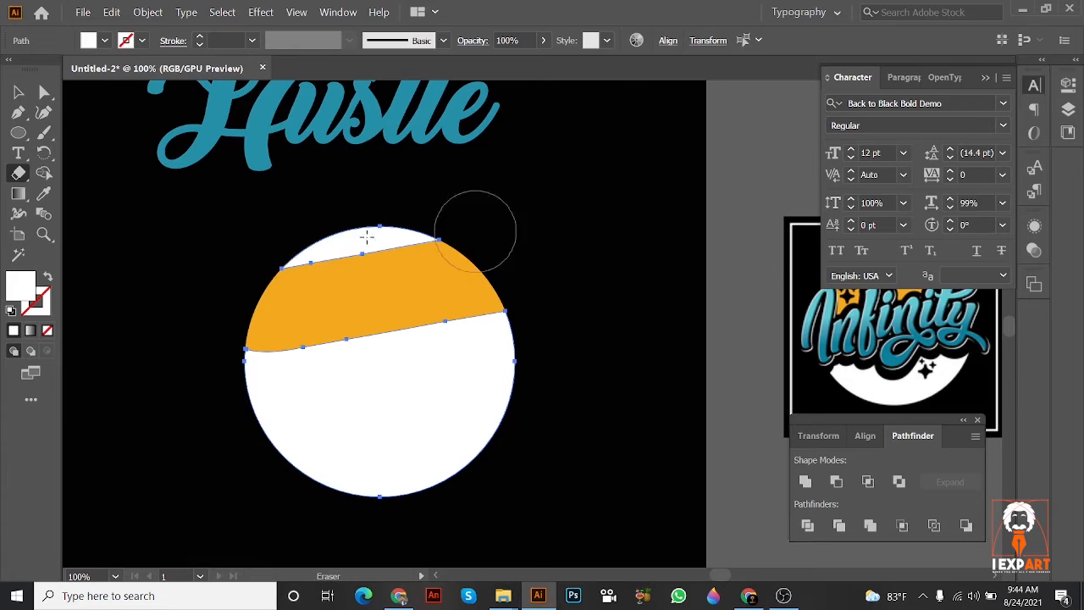
{"action": "left_click_drag", "start_coordinate": [269, 263], "coordinate": [551, 260]}
{"action": "mouse_move", "coordinate": [254, 322]}
{"action": "left_mouse_down"}
{"action": "mouse_move", "coordinate": [718, 272]}
{"action": "mouse_move", "coordinate": [686, 271]}
{"action": "left_mouse_up"}
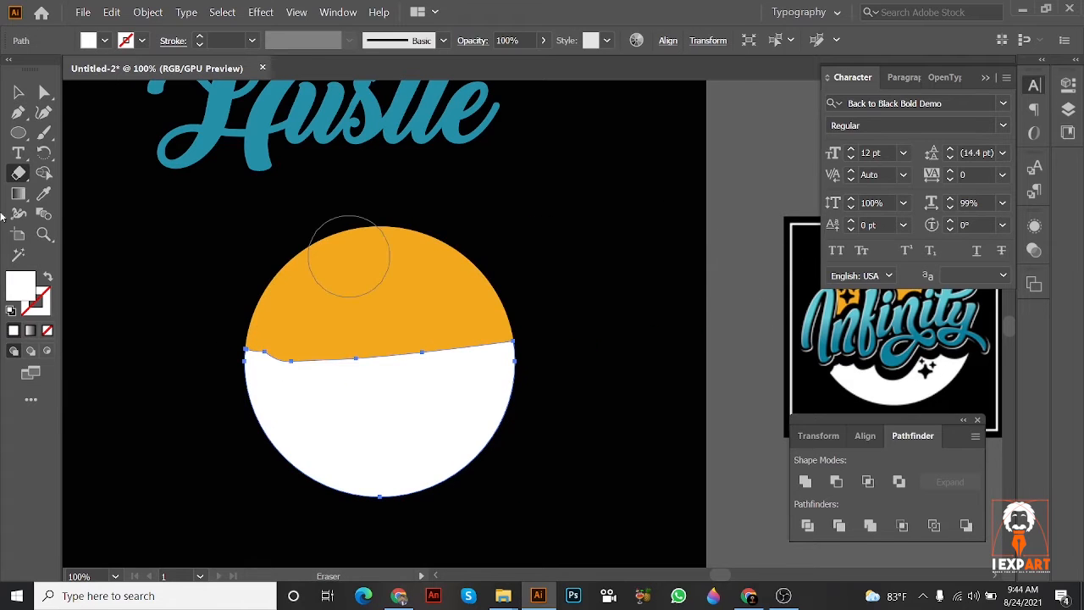
{"action": "left_click", "coordinate": [10, 97]}
{"action": "left_click", "coordinate": [636, 155]}
Step: Move the teal Hustle script so it sits roughly centred above the orange and white circle
{"action": "left_click_drag", "start_coordinate": [533, 109], "coordinate": [466, 229]}
{"action": "left_click_drag", "start_coordinate": [373, 229], "coordinate": [643, 351]}
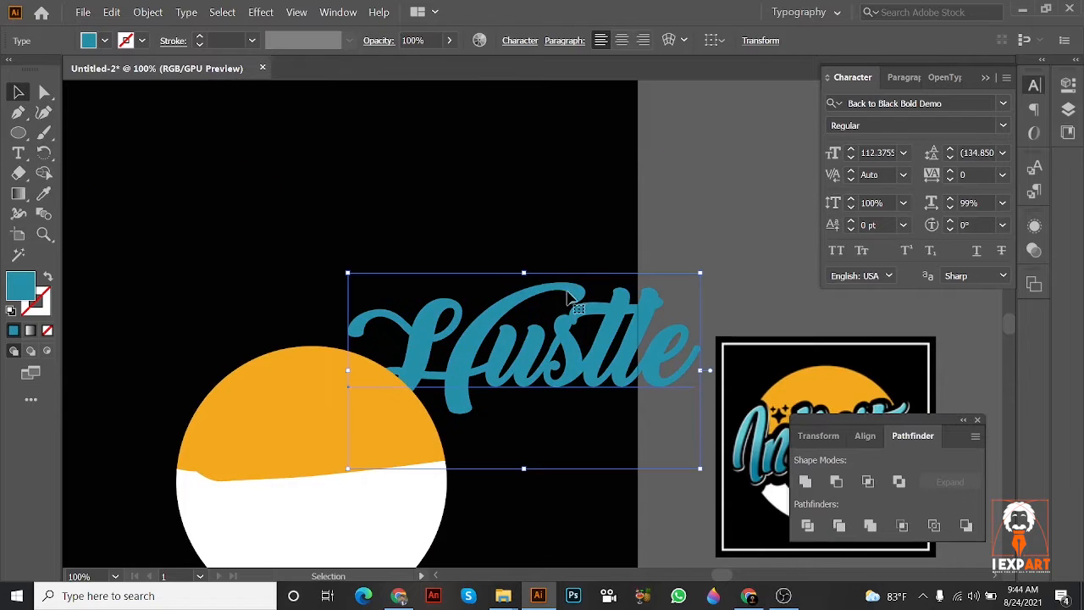
{"action": "left_click_drag", "start_coordinate": [557, 309], "coordinate": [432, 177]}
{"action": "left_click_drag", "start_coordinate": [435, 191], "coordinate": [581, 256]}
{"action": "left_click_drag", "start_coordinate": [640, 287], "coordinate": [546, 255]}
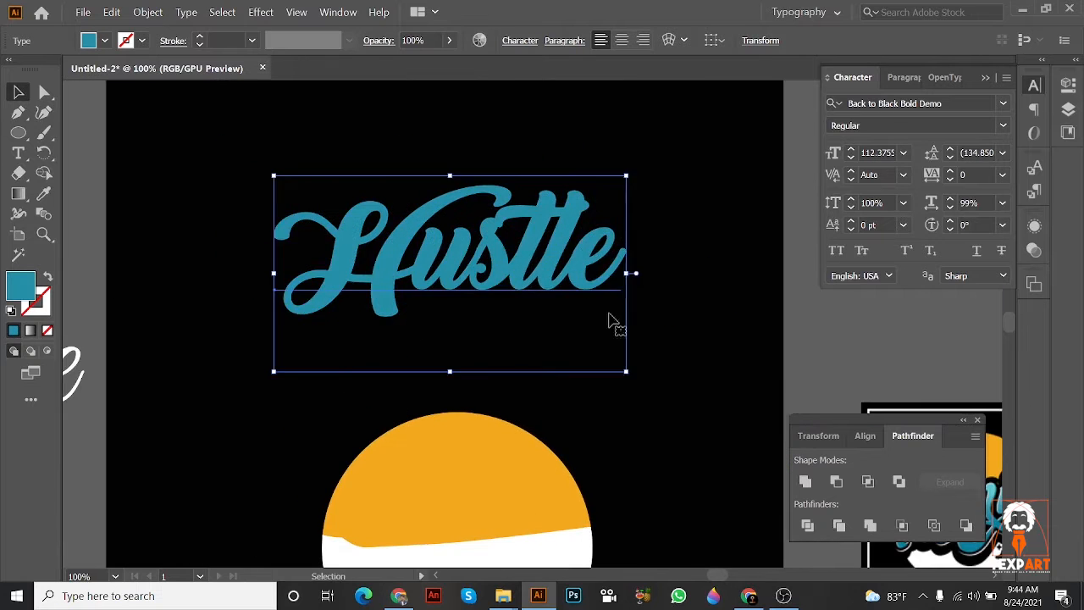
{"action": "left_click_drag", "start_coordinate": [648, 343], "coordinate": [398, 244]}
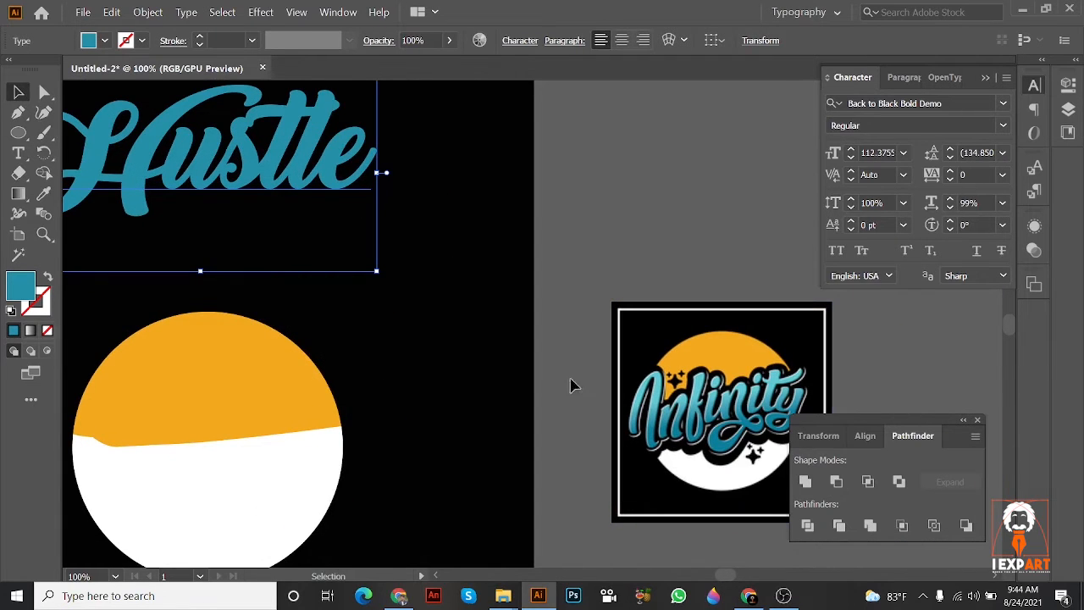
{"action": "left_click_drag", "start_coordinate": [356, 203], "coordinate": [423, 235]}
Step: Convert the teal Hustle text to outlines
{"action": "right_click", "coordinate": [419, 200]}
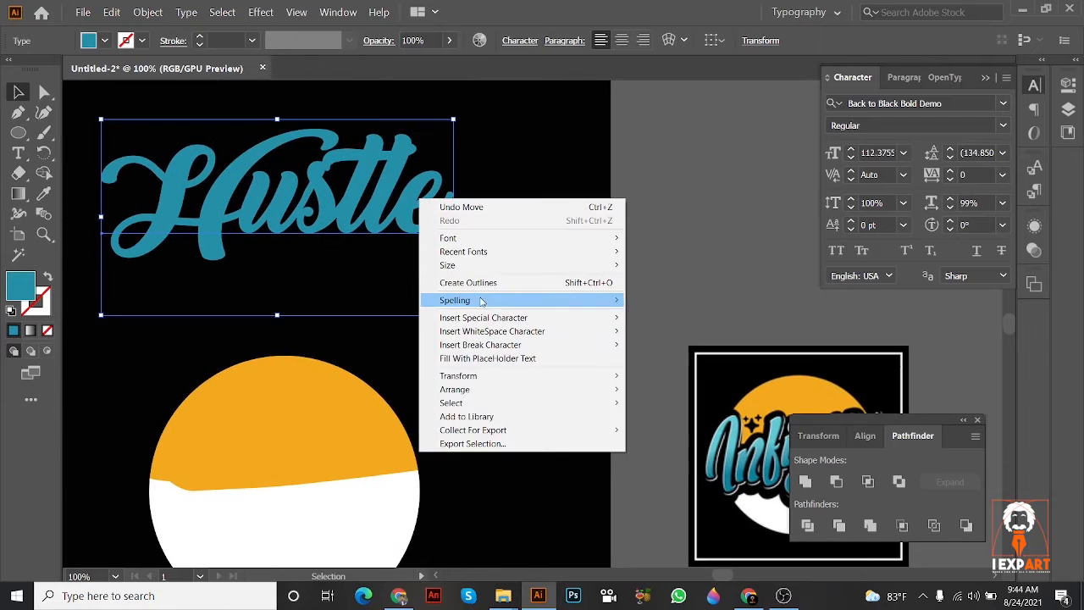
{"action": "left_click", "coordinate": [487, 282]}
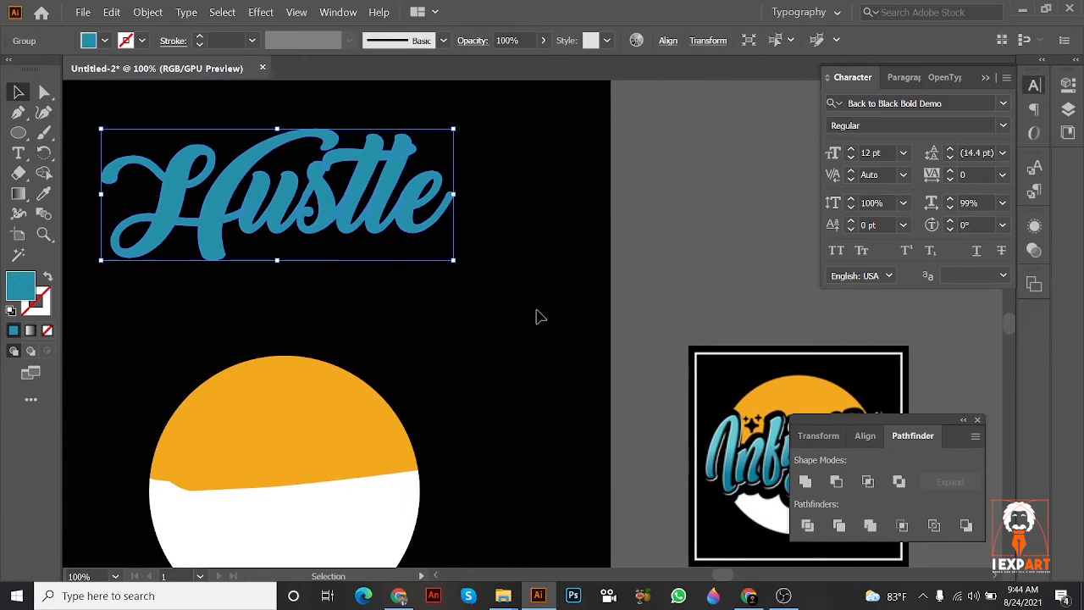
{"action": "left_click_drag", "start_coordinate": [530, 311], "coordinate": [503, 268]}
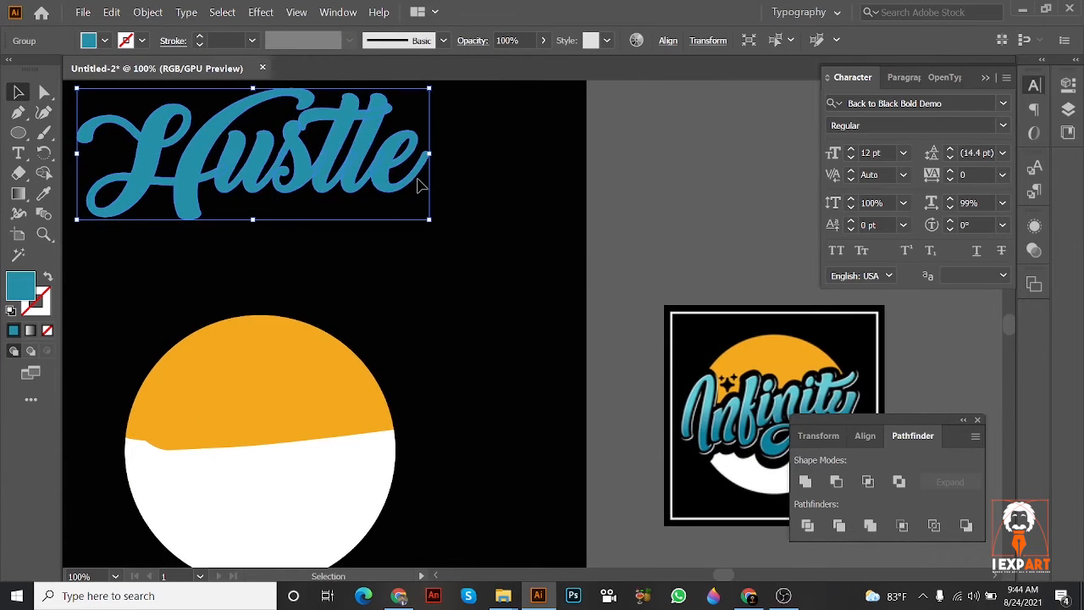
{"action": "key", "text": "a"}
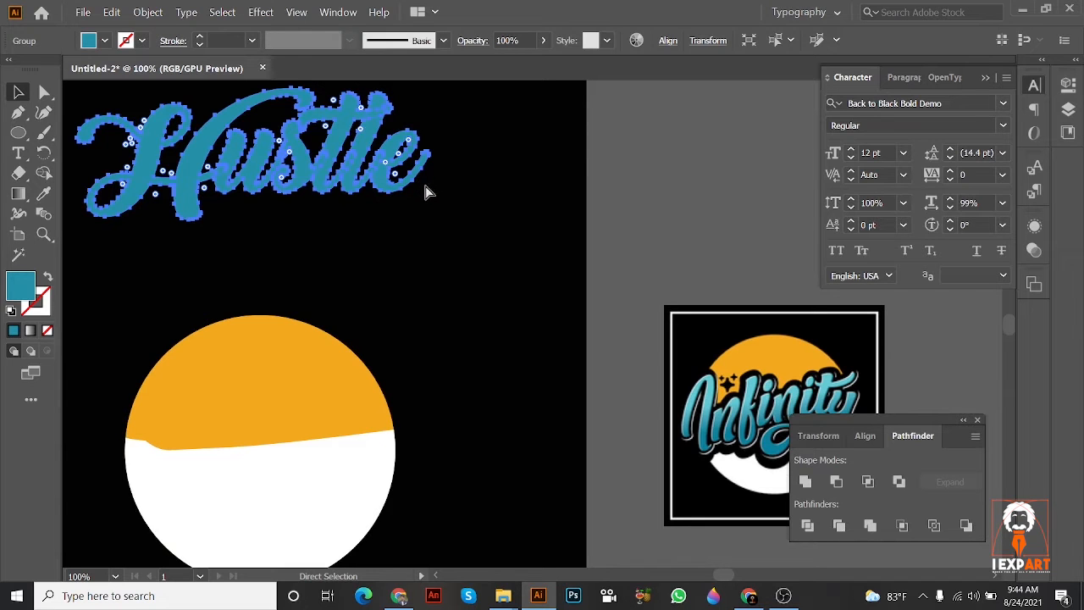
{"action": "left_click_drag", "start_coordinate": [173, 192], "coordinate": [247, 209]}
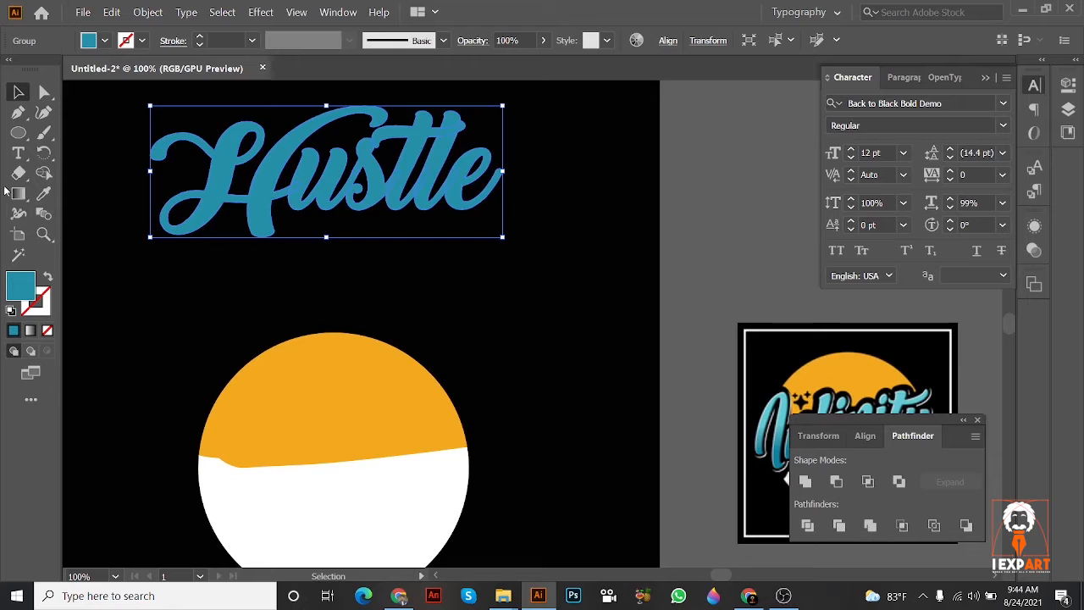
Step: Add the text "ctrl+F" beside the artboard above the Infinity logo and enlarge it to about 42 pt
{"action": "left_click", "coordinate": [18, 152]}
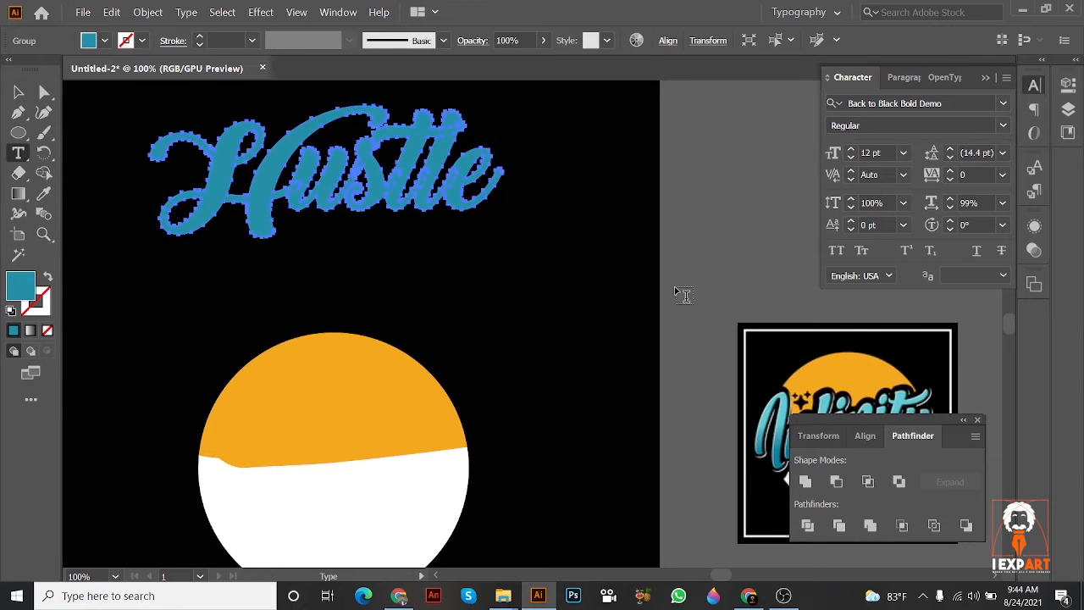
{"action": "left_click", "coordinate": [684, 238]}
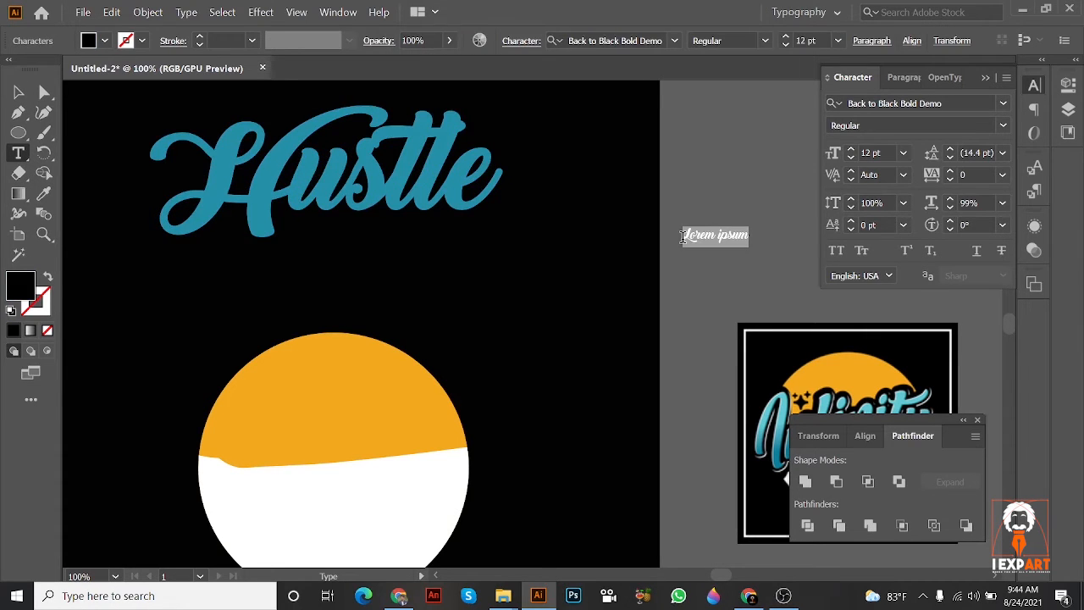
{"action": "key", "text": "BackSpace"}
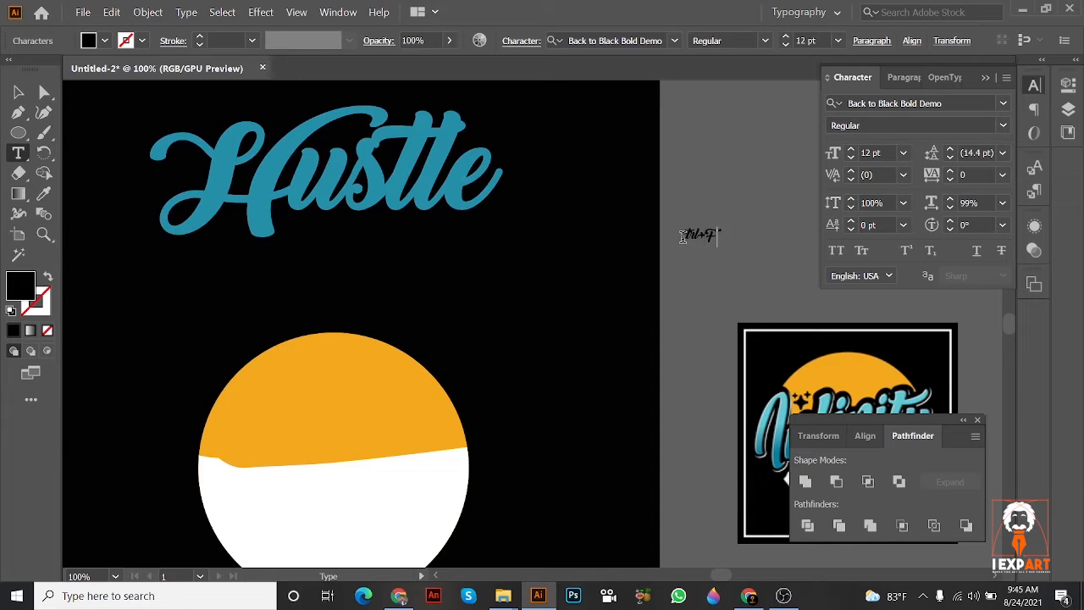
{"action": "key", "text": "Escape"}
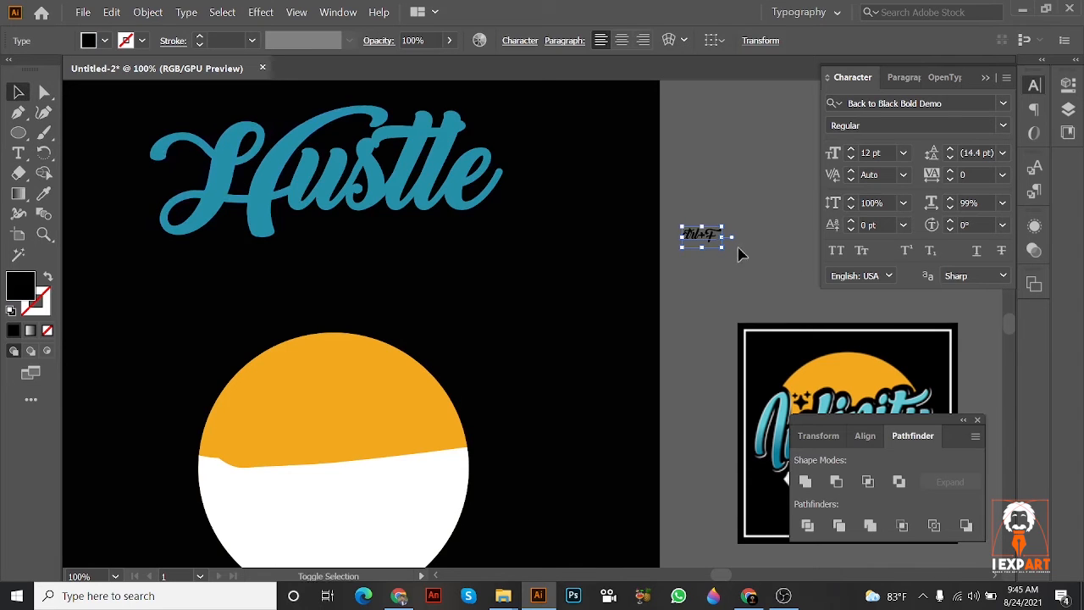
{"action": "left_click_drag", "start_coordinate": [724, 241], "coordinate": [797, 249]}
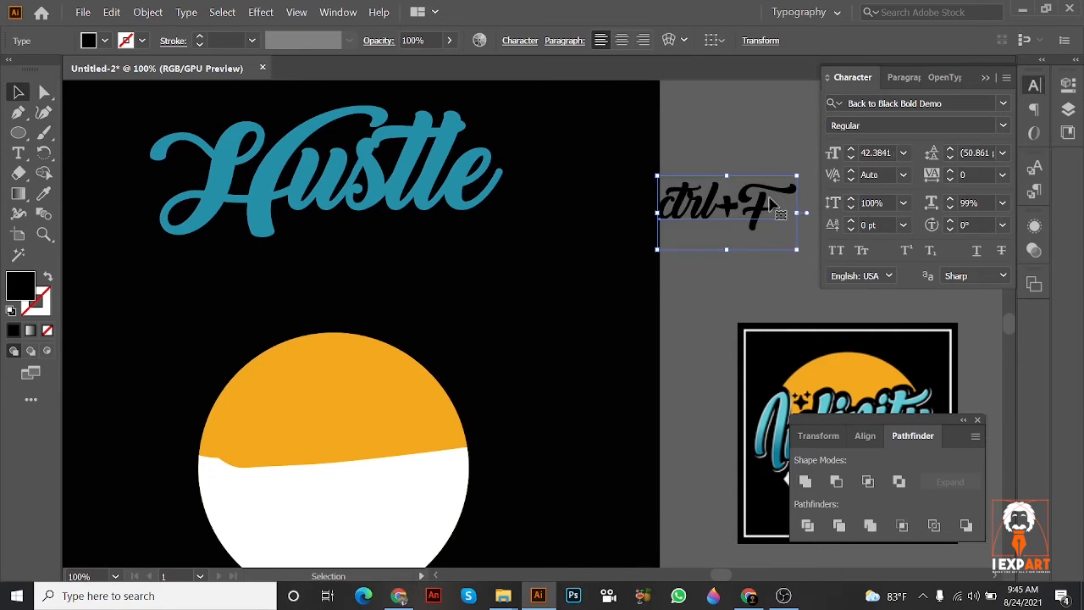
Step: Set the font of the ctrl+F text to Beam Weapon Expanded and position it just above the Infinity logo
{"action": "left_click", "coordinate": [882, 104]}
{"action": "key", "text": "Down"}
{"action": "key", "text": "Down"}
{"action": "key", "text": "Down"}
{"action": "key", "text": "Down"}
{"action": "key", "text": "Down"}
{"action": "key", "text": "Down"}
{"action": "key", "text": "Down"}
{"action": "key", "text": "Down"}
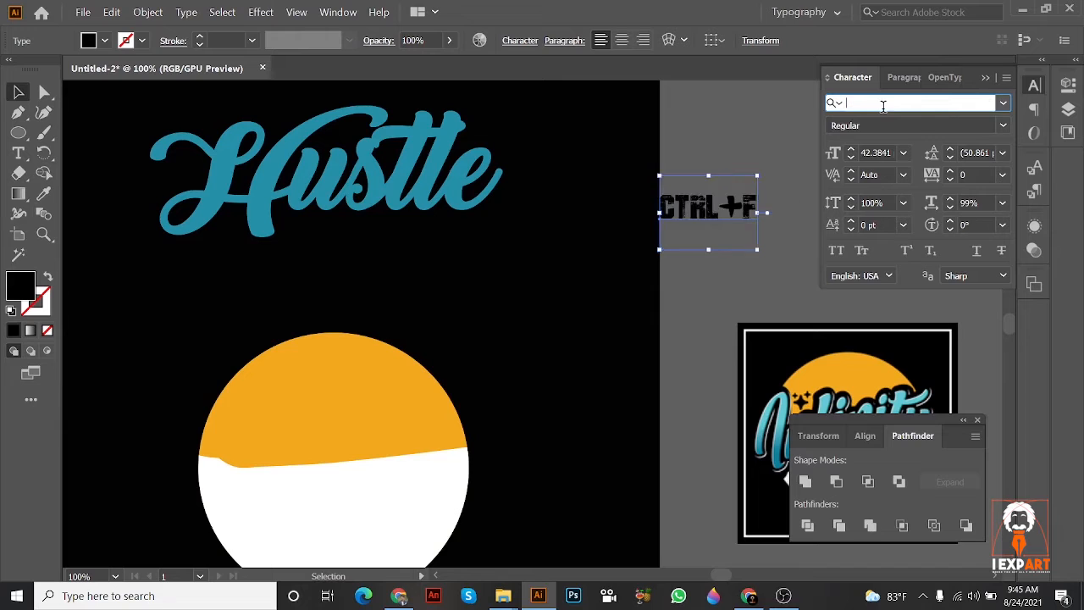
{"action": "key", "text": "Down"}
{"action": "key", "text": "Down"}
{"action": "key", "text": "Down"}
{"action": "key", "text": "Down"}
{"action": "key", "text": "Down"}
{"action": "key", "text": "Down"}
{"action": "key", "text": "Down"}
{"action": "key", "text": "Down"}
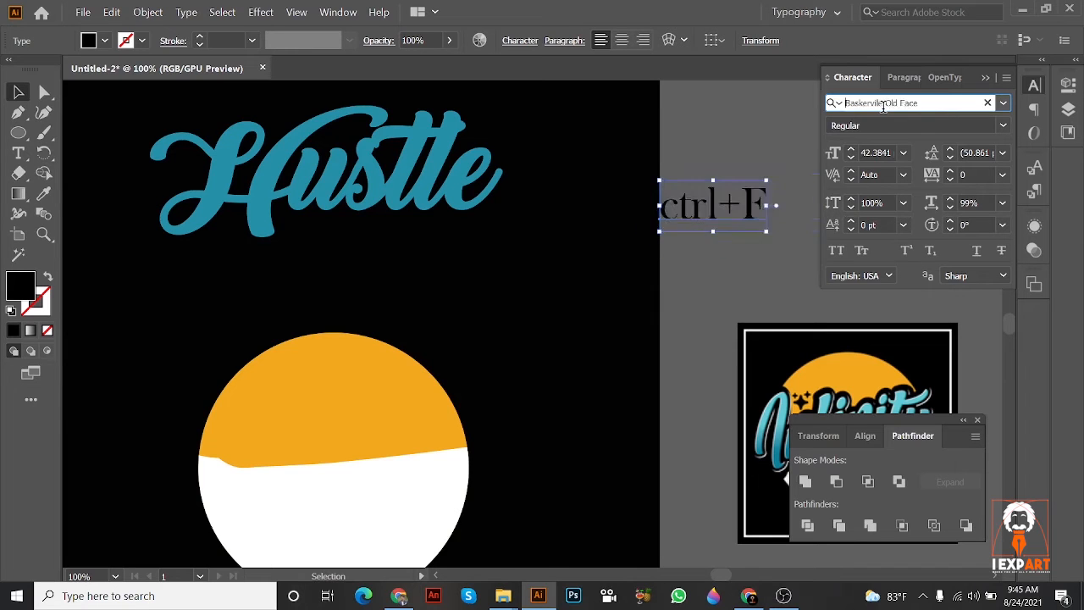
{"action": "key", "text": "Down"}
{"action": "key", "text": "Down"}
{"action": "key", "text": "Down"}
{"action": "key", "text": "Down"}
{"action": "key", "text": "Down"}
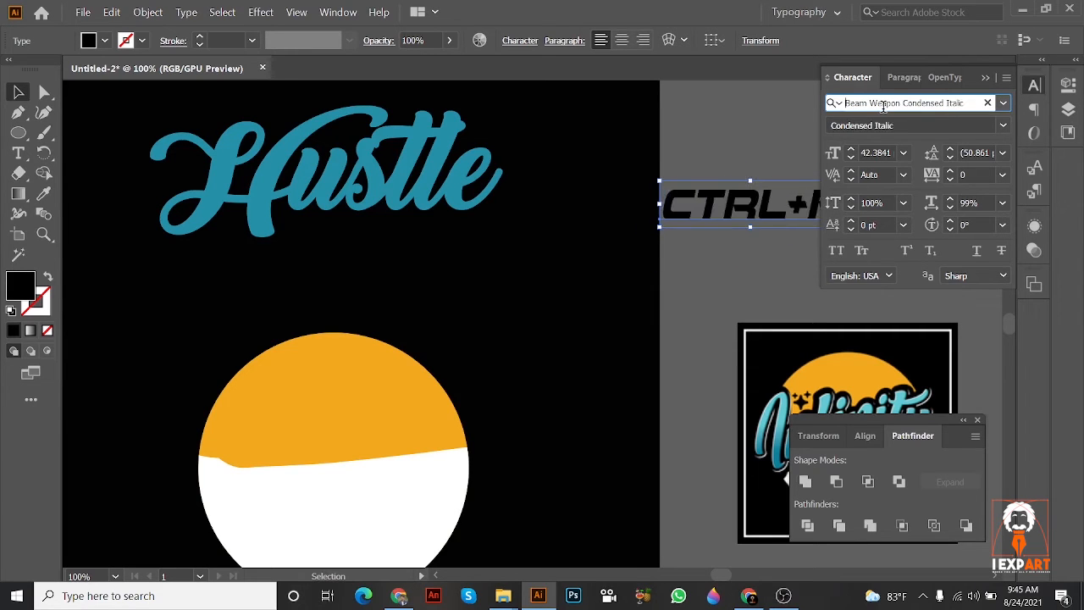
{"action": "key", "text": "Up"}
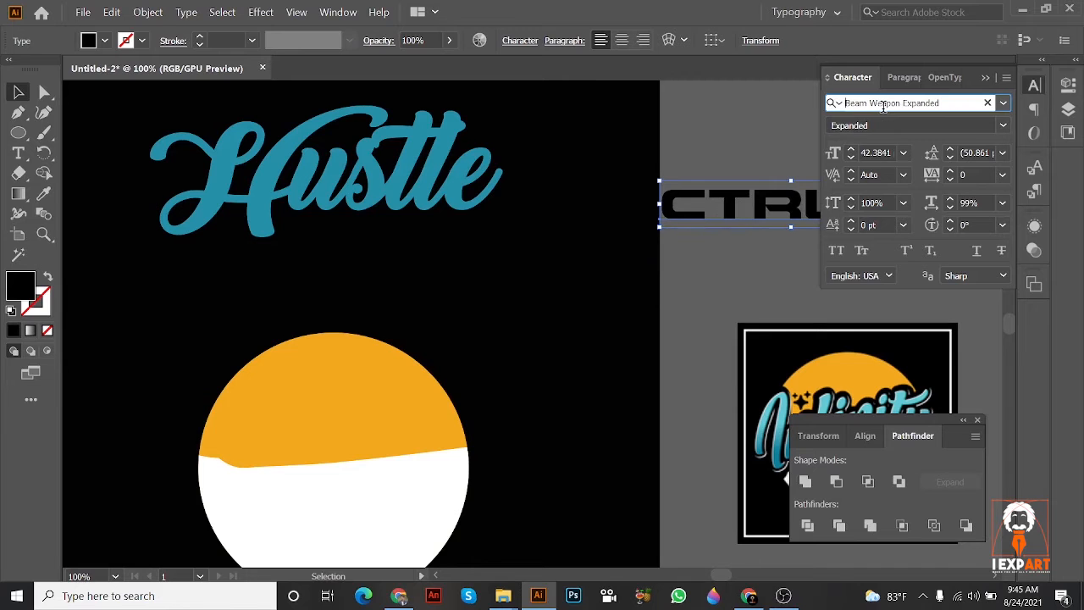
{"action": "left_click", "coordinate": [25, 97]}
{"action": "left_click_drag", "start_coordinate": [728, 266], "coordinate": [593, 277]}
{"action": "left_click_drag", "start_coordinate": [676, 227], "coordinate": [693, 248]}
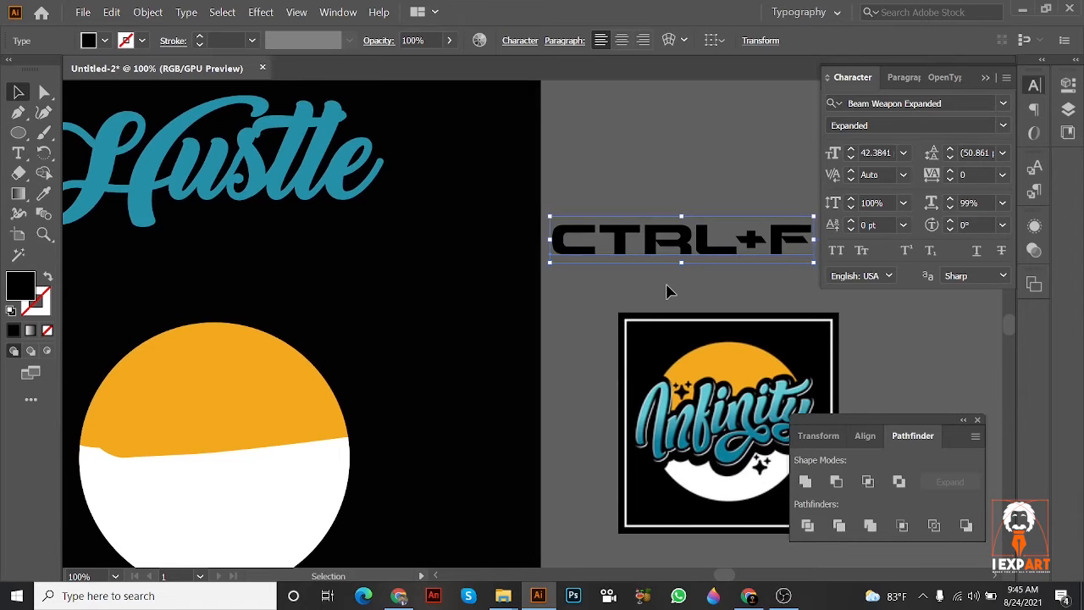
Step: Duplicate the CTRL+F text directly above itself and change the copy to CTRL+C
{"action": "left_click_drag", "start_coordinate": [695, 245], "coordinate": [692, 183]}
{"action": "left_click", "coordinate": [18, 153]}
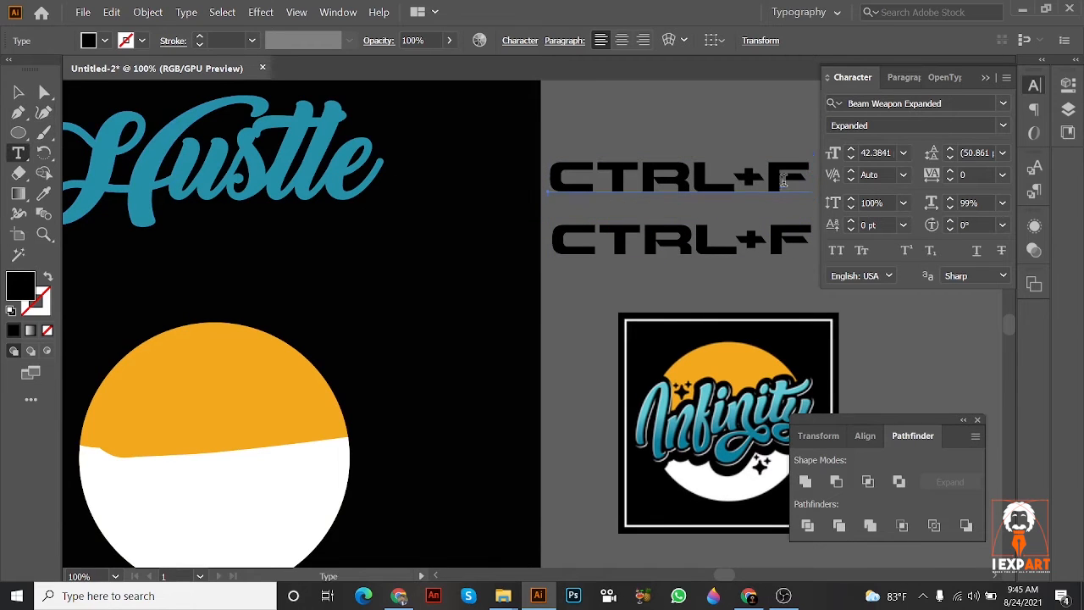
{"action": "left_click_drag", "start_coordinate": [767, 178], "coordinate": [798, 179]}
{"action": "type", "text": "C"}
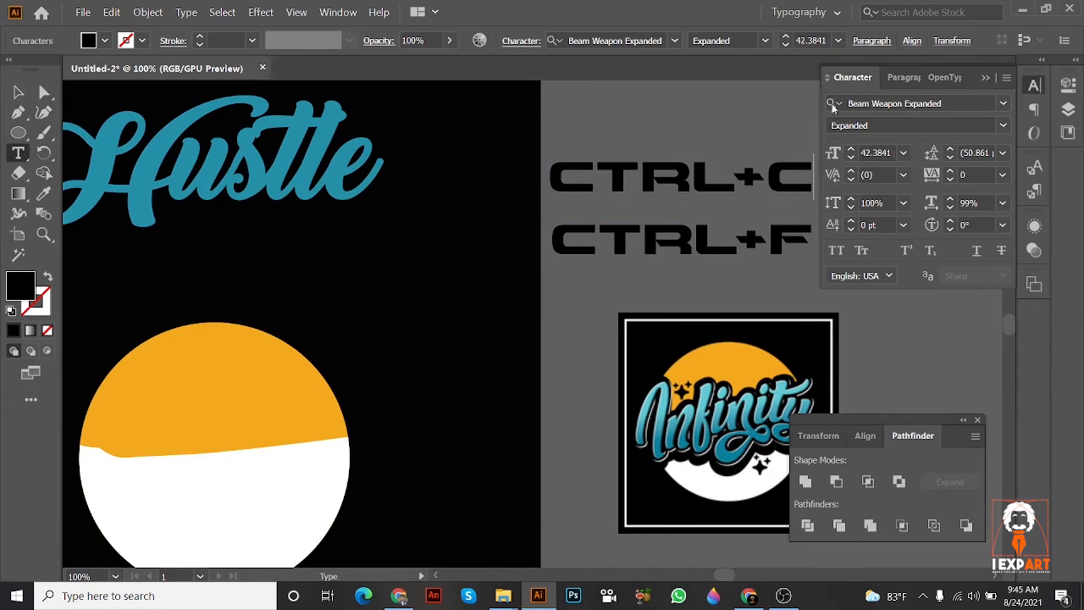
{"action": "left_click", "coordinate": [18, 91]}
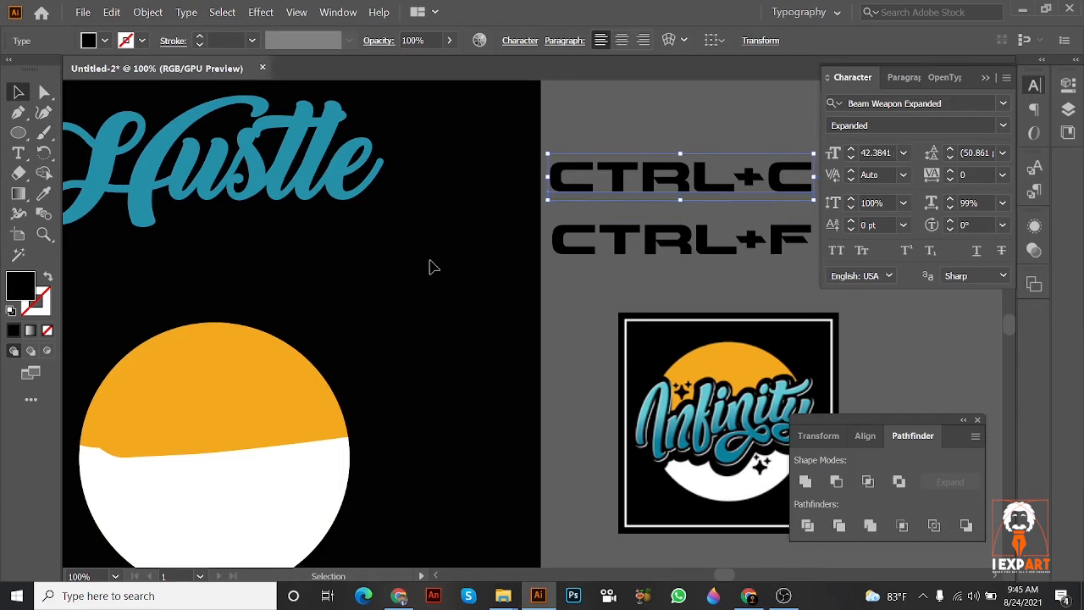
Step: Paste a copy of the outlined Hustle in front, sample the artboard's black, and swap it to a 1 pt stroke without fill
{"action": "left_click_drag", "start_coordinate": [356, 194], "coordinate": [610, 304]}
{"action": "key", "text": "ctrl+z"}
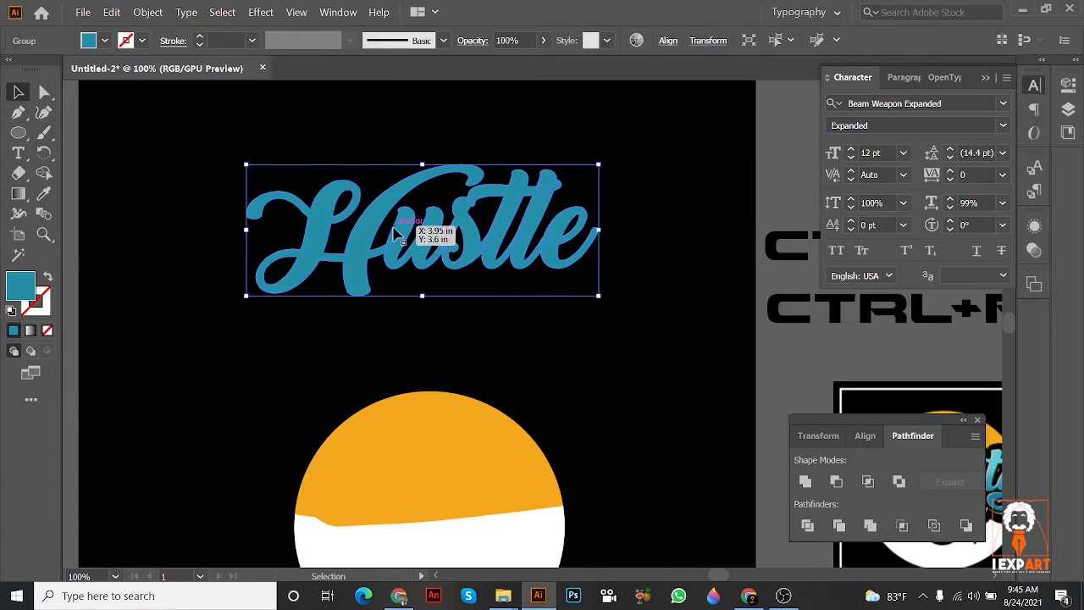
{"action": "left_click_drag", "start_coordinate": [506, 268], "coordinate": [363, 211]}
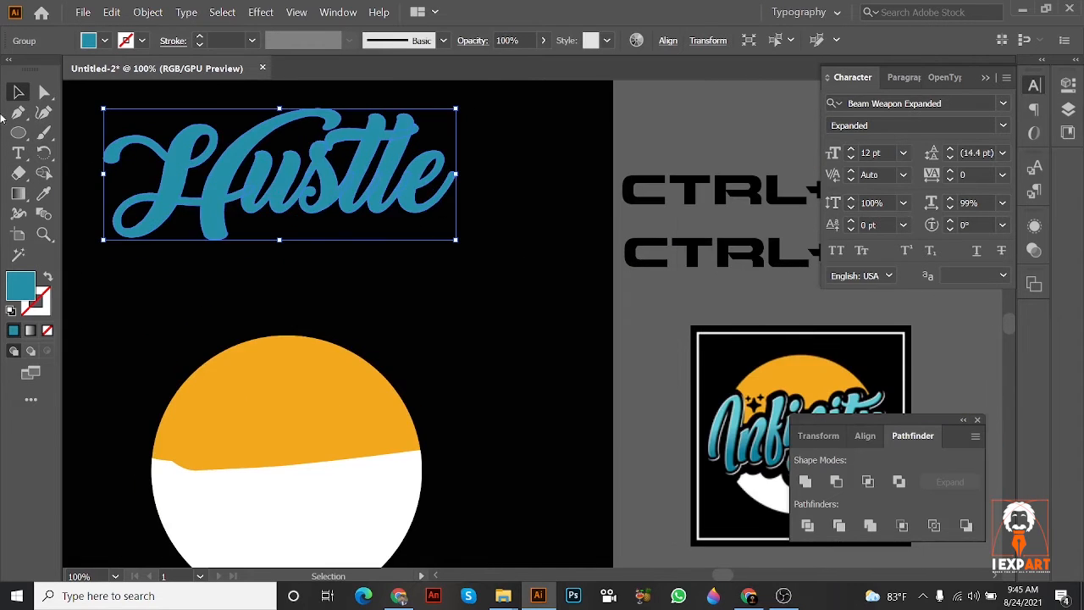
{"action": "left_click", "coordinate": [44, 194]}
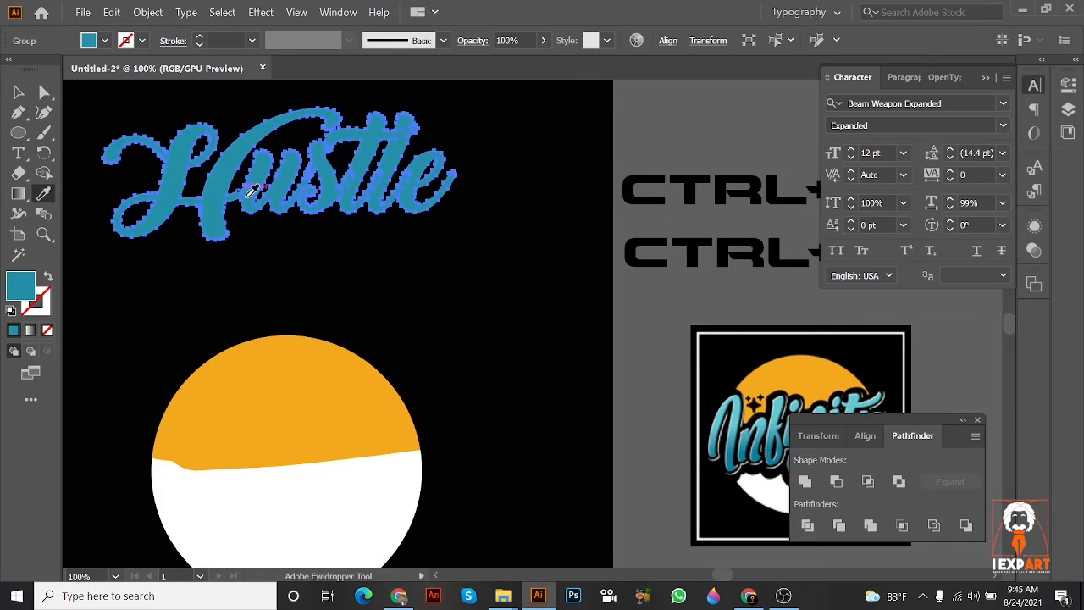
{"action": "left_click", "coordinate": [409, 280]}
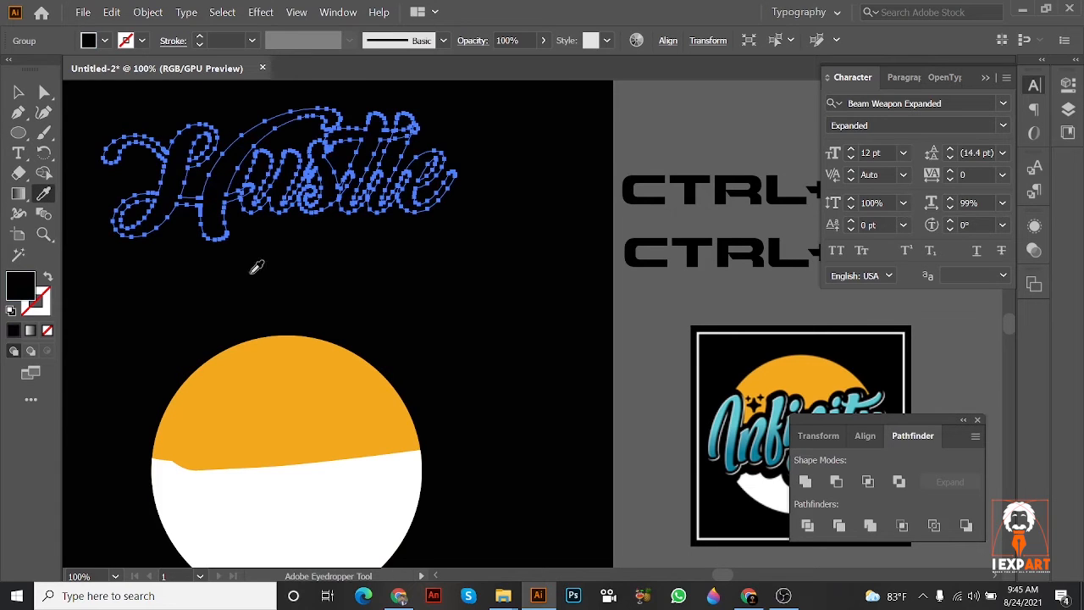
{"action": "left_click", "coordinate": [49, 282]}
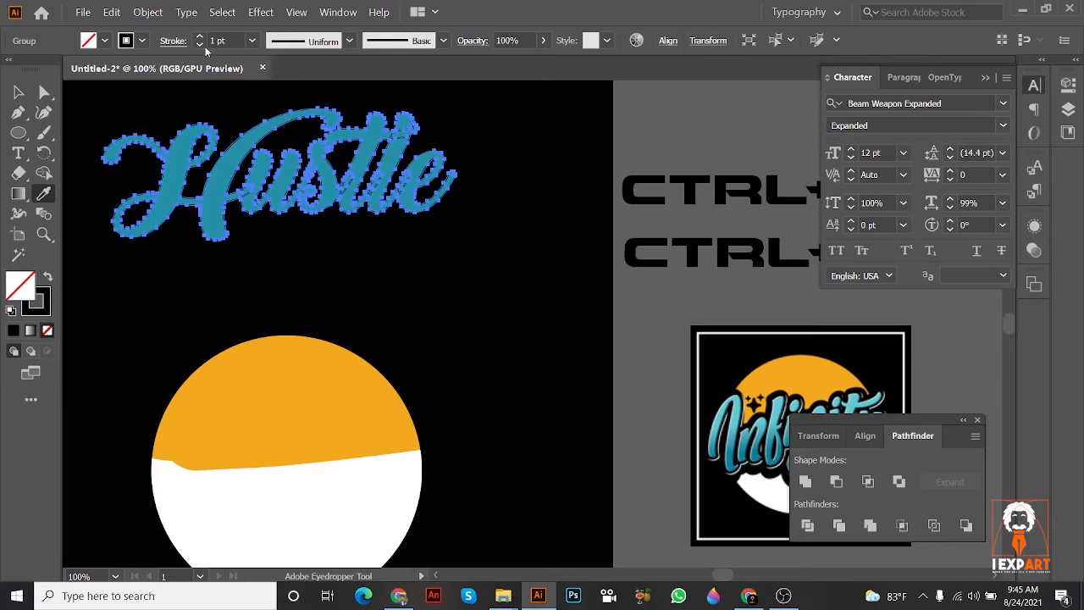
Step: Set the black Hustle outline's stroke to 16 pt and expand its appearance
{"action": "left_click_drag", "start_coordinate": [201, 39], "coordinate": [202, 40]}
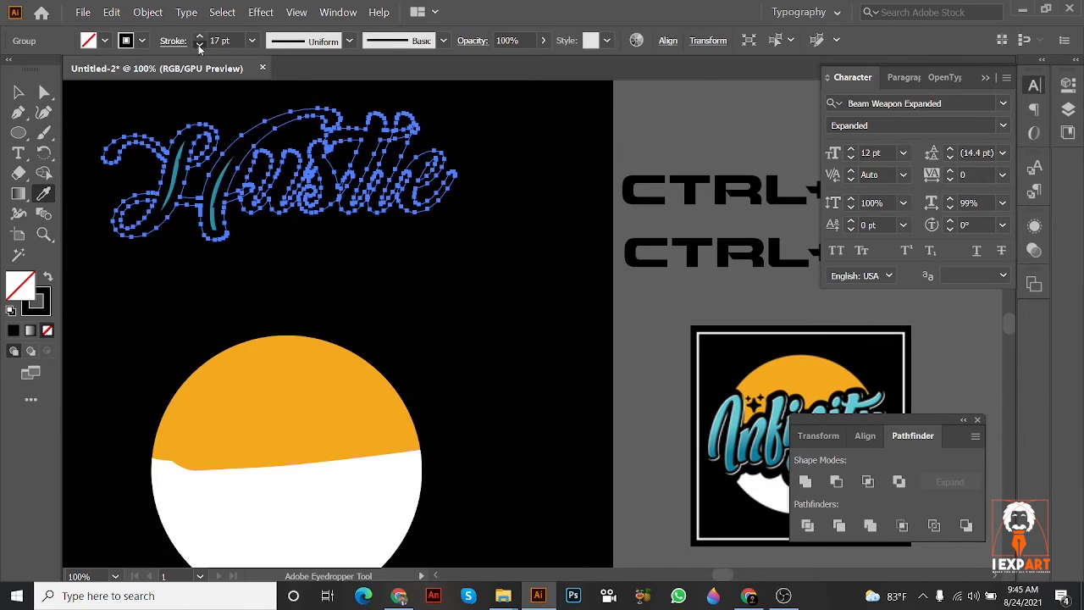
{"action": "left_click", "coordinate": [149, 13]}
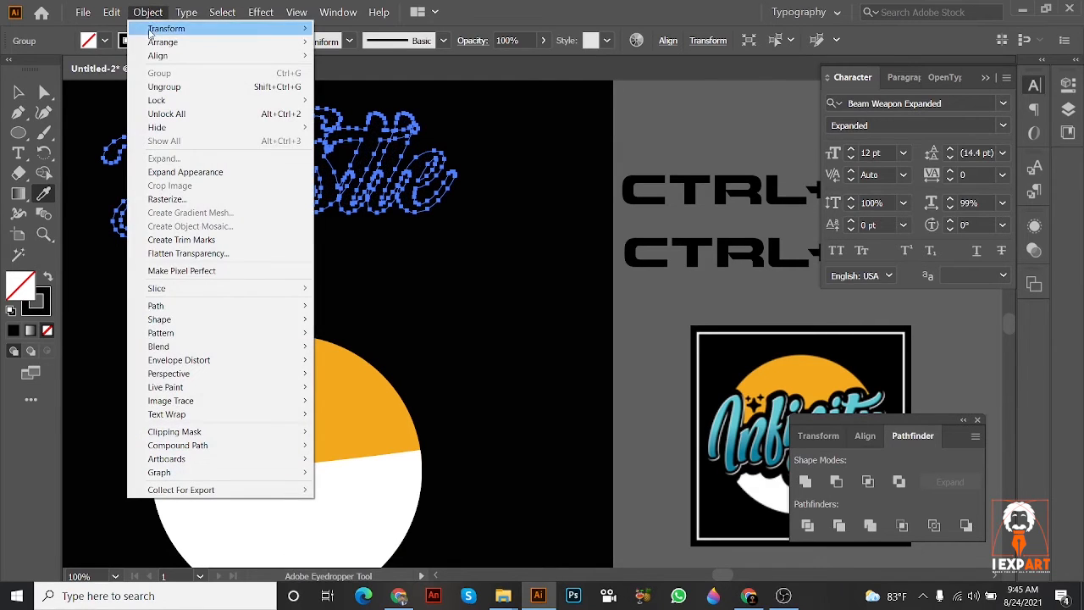
{"action": "left_click", "coordinate": [199, 171]}
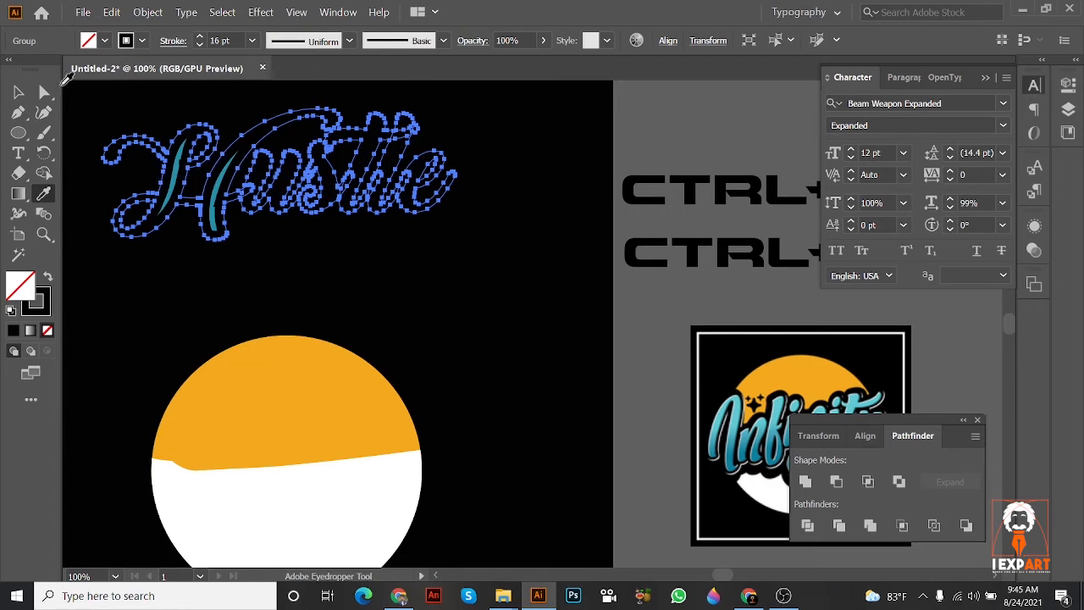
Step: Bring the teal Hustle lettering in front of its black outline
{"action": "left_click", "coordinate": [19, 93]}
{"action": "left_click_drag", "start_coordinate": [426, 246], "coordinate": [505, 283]}
{"action": "scroll", "coordinate": [352, 231], "scroll_direction": "up", "scroll_amount": 2}
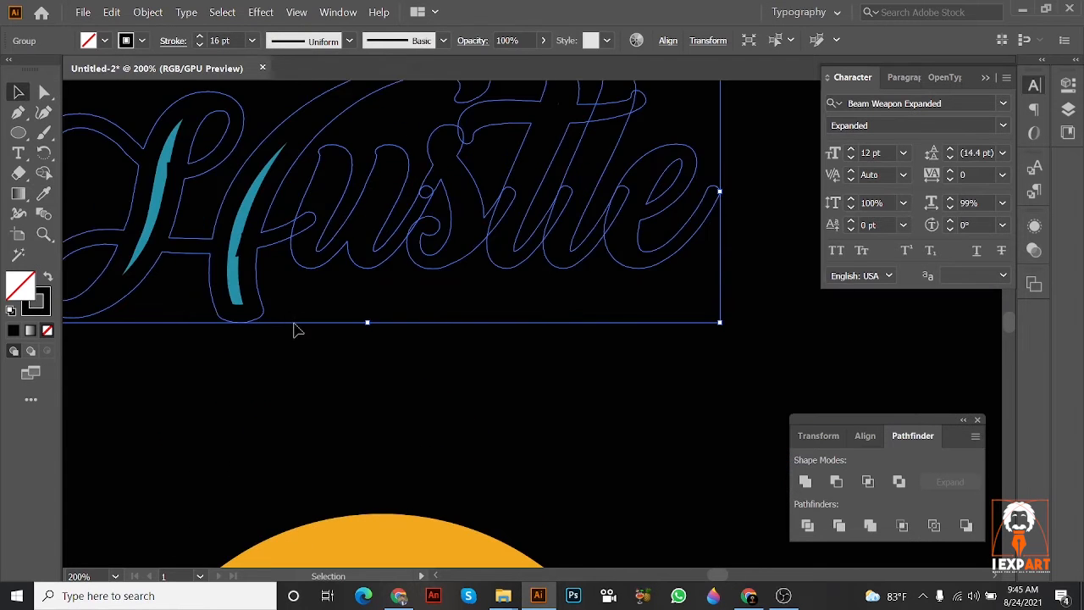
{"action": "left_click", "coordinate": [295, 327]}
{"action": "left_click_drag", "start_coordinate": [261, 231], "coordinate": [262, 230]}
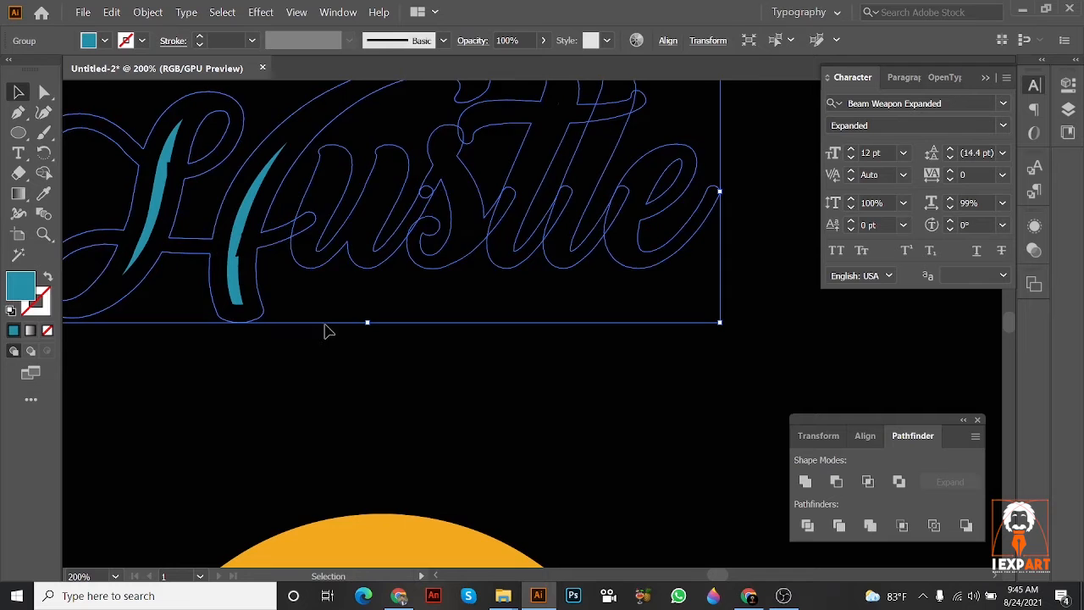
{"action": "left_click", "coordinate": [325, 328]}
{"action": "left_click", "coordinate": [229, 303]}
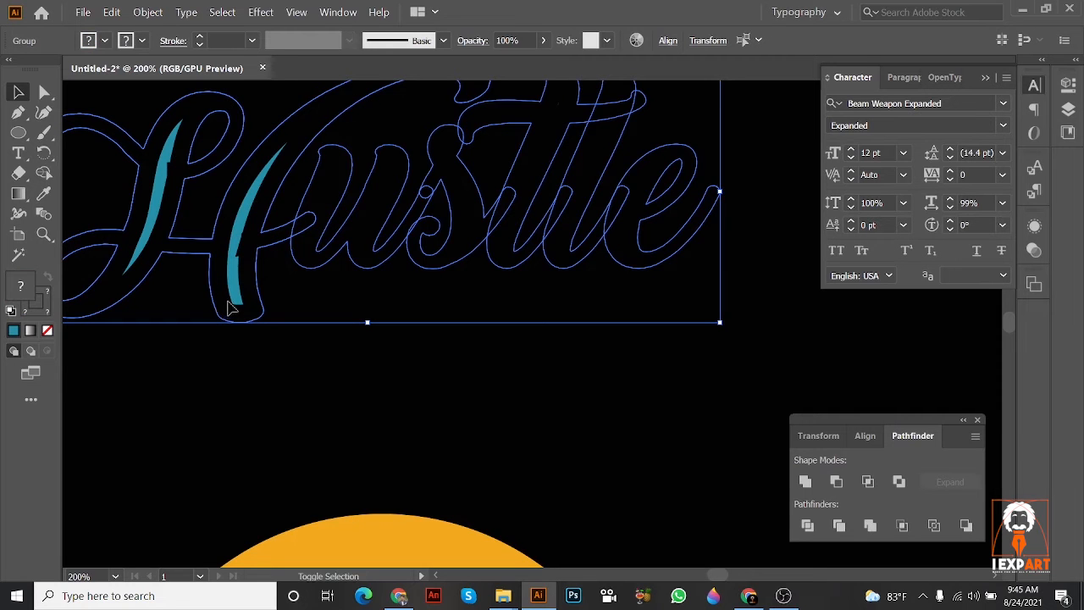
{"action": "left_click", "coordinate": [321, 316]}
{"action": "left_click_drag", "start_coordinate": [236, 290], "coordinate": [261, 301]}
{"action": "key", "text": "ctrl+z"}
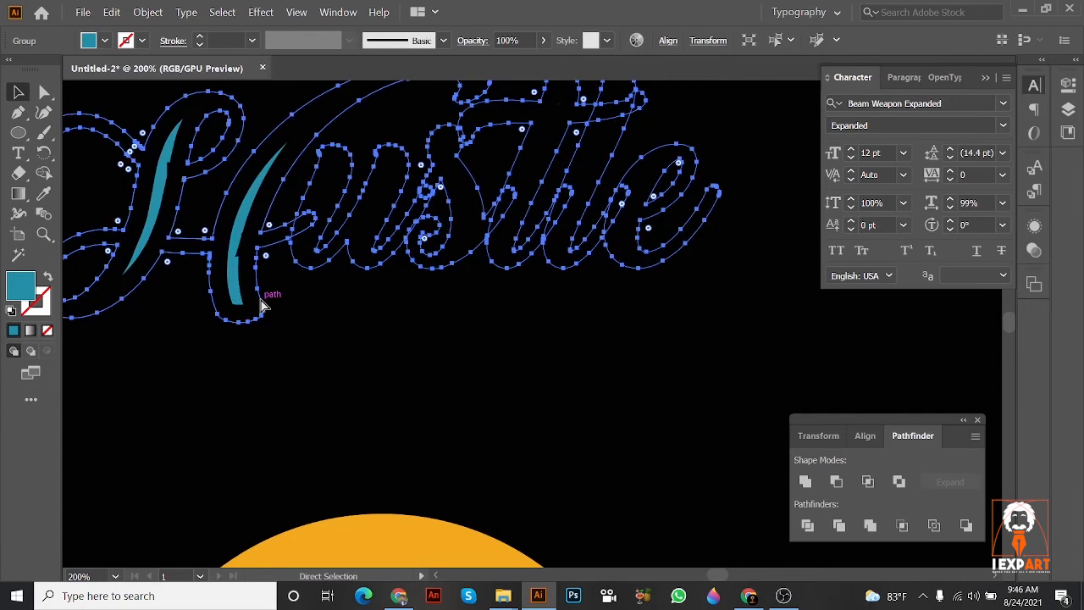
{"action": "right_click", "coordinate": [254, 293]}
{"action": "mouse_move", "coordinate": [290, 442]}
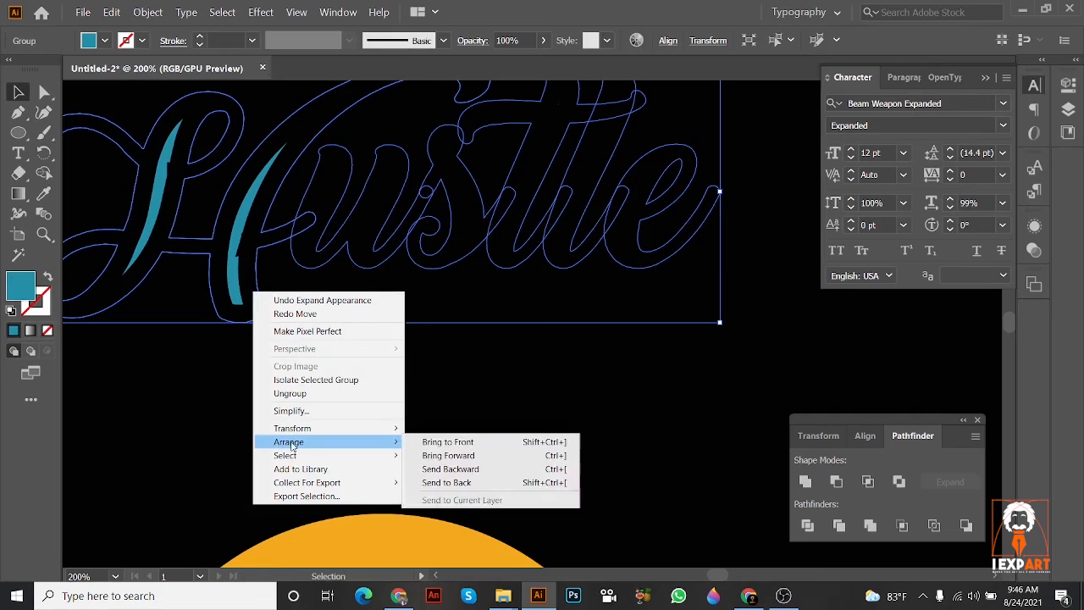
{"action": "left_click", "coordinate": [442, 442]}
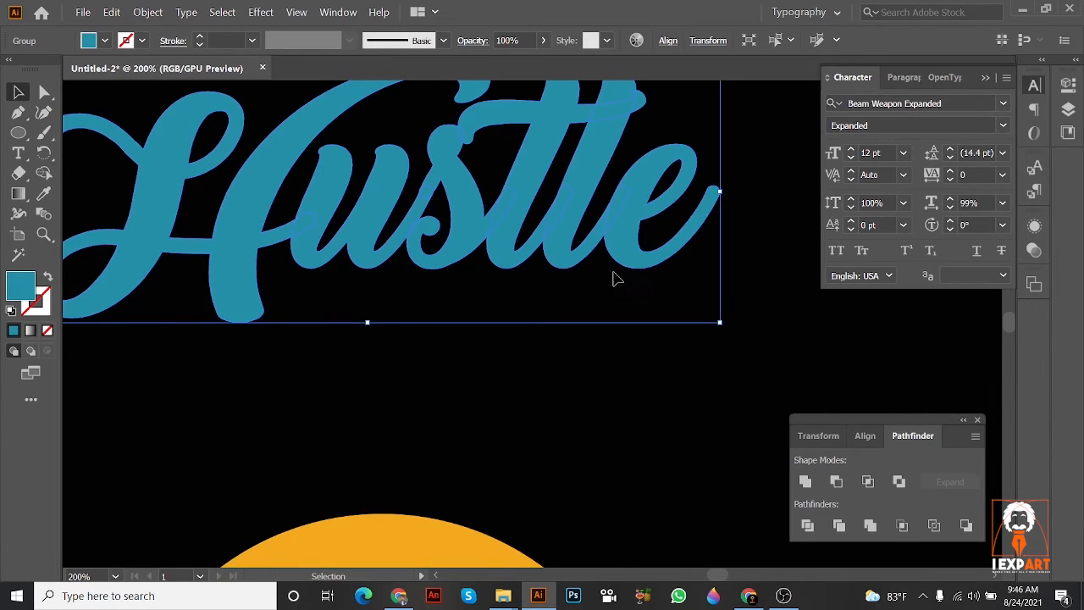
Step: Check the lettering against the Infinity reference and undo the bring-to-front and the appearance expansion
{"action": "scroll", "coordinate": [636, 285], "scroll_direction": "down", "scroll_amount": 3}
{"action": "left_click_drag", "start_coordinate": [636, 288], "coordinate": [553, 257]}
{"action": "scroll", "coordinate": [610, 290], "scroll_direction": "up", "scroll_amount": 1}
{"action": "left_click_drag", "start_coordinate": [610, 290], "coordinate": [397, 219]}
{"action": "left_click", "coordinate": [476, 242]}
{"action": "left_click_drag", "start_coordinate": [365, 169], "coordinate": [605, 297]}
{"action": "left_click_drag", "start_coordinate": [606, 297], "coordinate": [464, 187]}
{"action": "left_click_drag", "start_coordinate": [551, 244], "coordinate": [658, 247]}
{"action": "key", "text": "ctrl+z"}
{"action": "key", "text": "ctrl+z"}
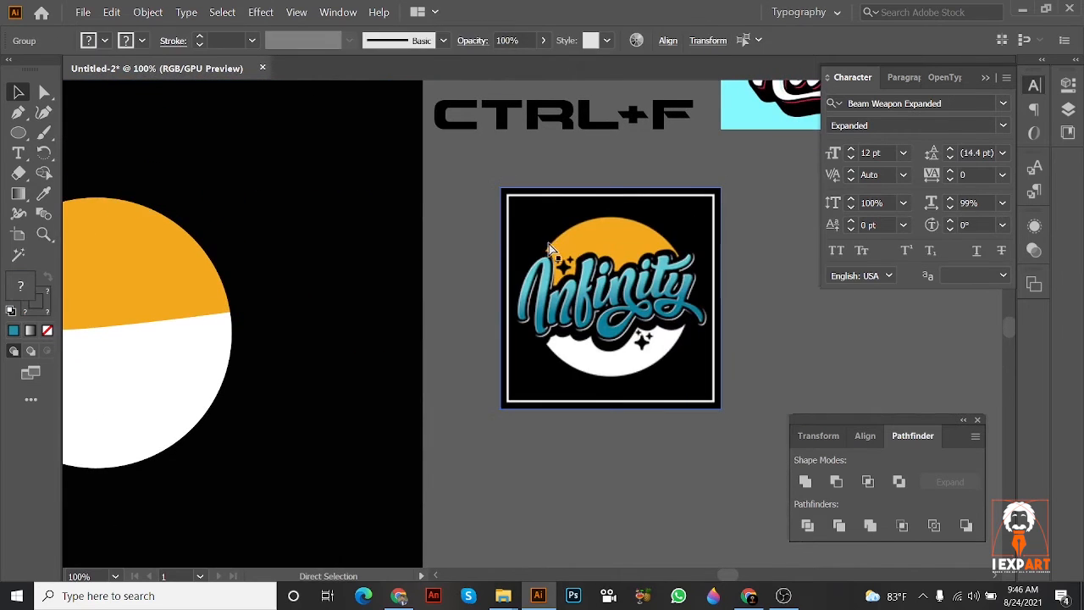
{"action": "left_click_drag", "start_coordinate": [548, 244], "coordinate": [733, 266]}
{"action": "left_click_drag", "start_coordinate": [297, 232], "coordinate": [552, 321]}
{"action": "key", "text": "ctrl+z"}
{"action": "key", "text": "ctrl+z"}
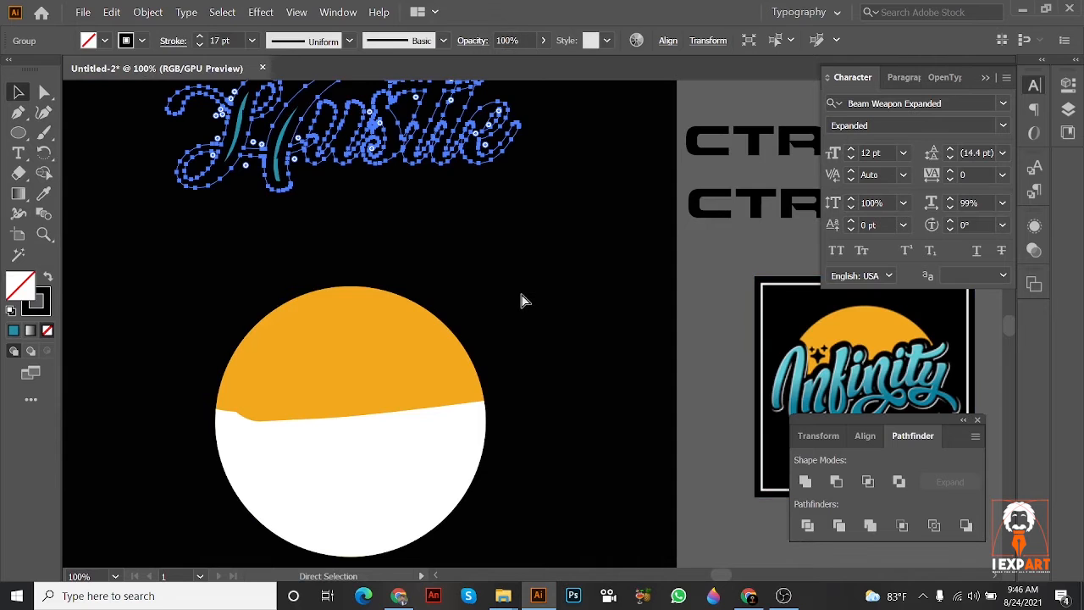
Step: Try the outlined Hustle lettering on the grey area outside the artboard and undo the placement
{"action": "left_click_drag", "start_coordinate": [513, 271], "coordinate": [333, 227]}
{"action": "scroll", "coordinate": [624, 330], "scroll_direction": "down", "scroll_amount": 2}
{"action": "left_click_drag", "start_coordinate": [675, 329], "coordinate": [722, 333]}
{"action": "left_click", "coordinate": [470, 227]}
{"action": "left_click_drag", "start_coordinate": [472, 228], "coordinate": [396, 144]}
{"action": "left_click_drag", "start_coordinate": [397, 139], "coordinate": [669, 449]}
{"action": "scroll", "coordinate": [658, 443], "scroll_direction": "up", "scroll_amount": 3}
{"action": "left_click", "coordinate": [614, 379]}
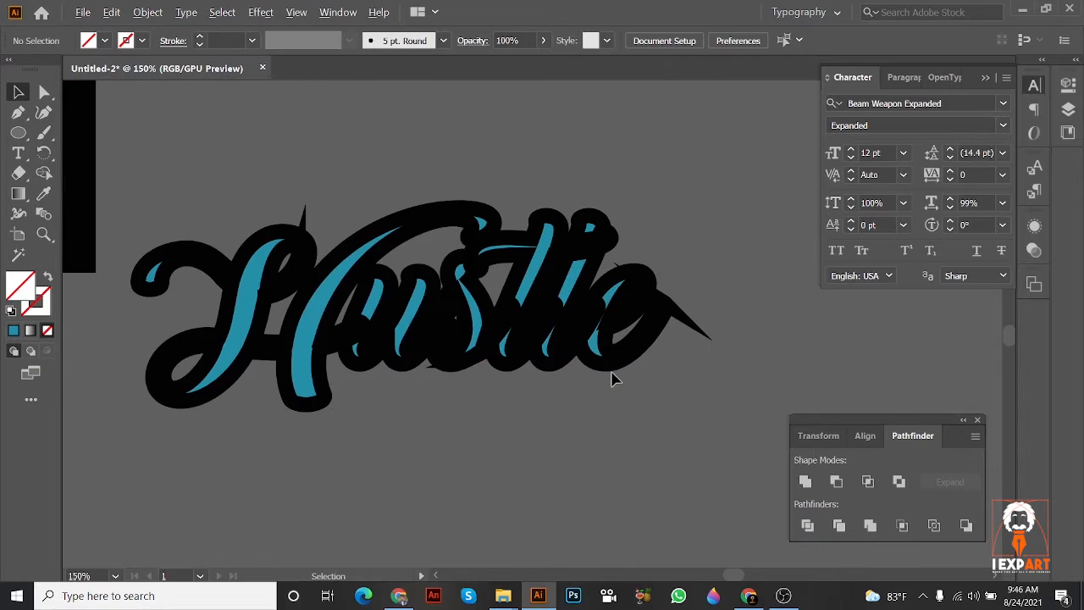
{"action": "left_click", "coordinate": [598, 343]}
{"action": "key", "text": "ctrl+z"}
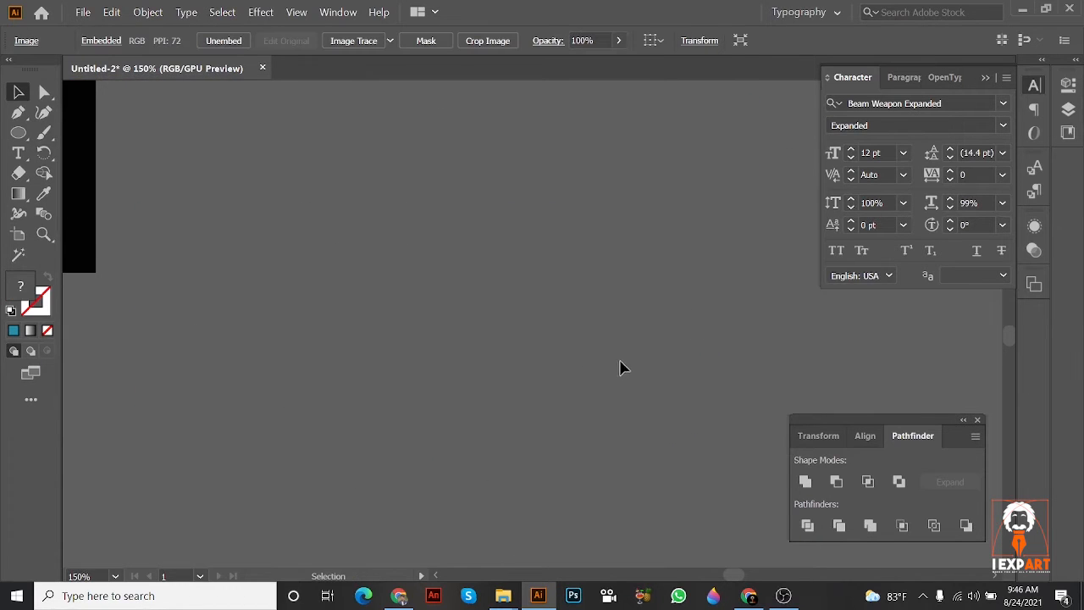
Step: Move the teal Hustle lettering together with its thinner black outline onto the grey area outside the artboard
{"action": "scroll", "coordinate": [585, 339], "scroll_direction": "down", "scroll_amount": 5}
{"action": "left_click", "coordinate": [419, 181]}
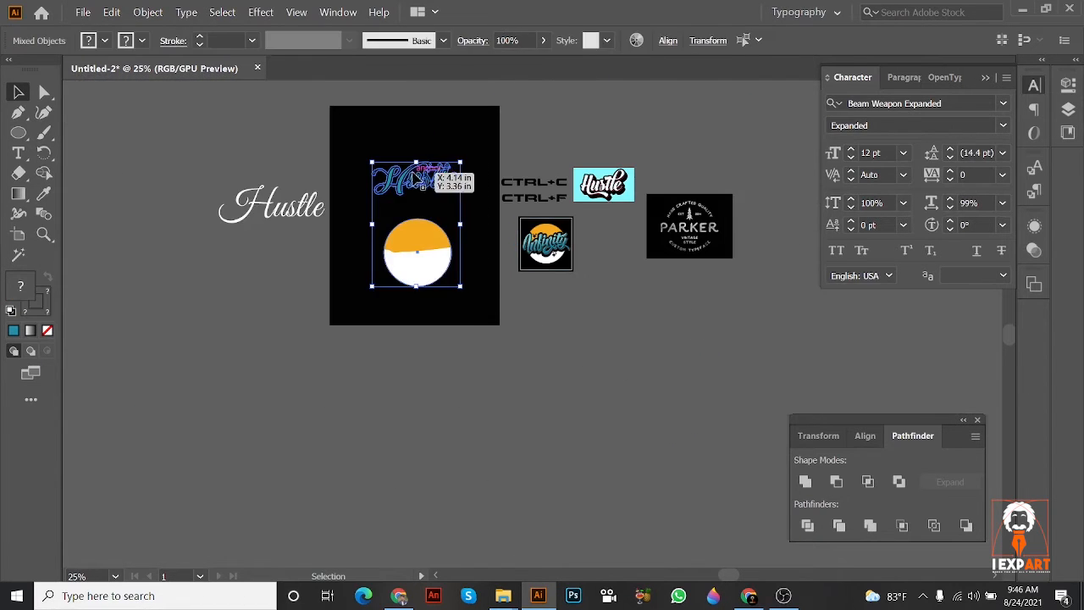
{"action": "left_click", "coordinate": [457, 201]}
{"action": "left_click_drag", "start_coordinate": [440, 183], "coordinate": [628, 370]}
{"action": "scroll", "coordinate": [596, 366], "scroll_direction": "up", "scroll_amount": 2}
{"action": "left_click", "coordinate": [638, 373]}
{"action": "scroll", "coordinate": [598, 327], "scroll_direction": "up", "scroll_amount": 3}
{"action": "key", "text": "ctrl+z"}
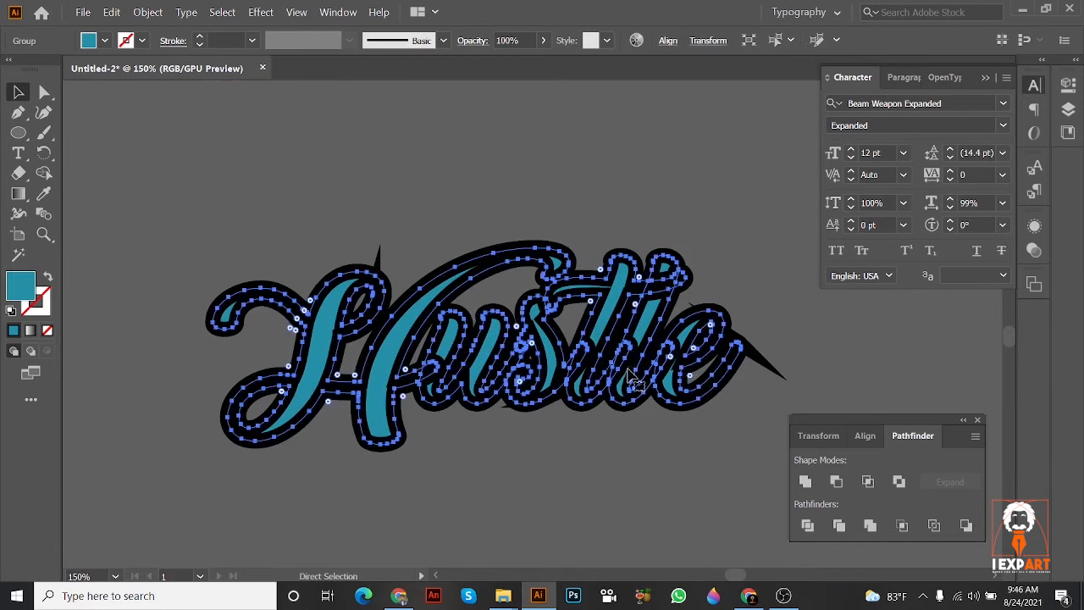
{"action": "left_click", "coordinate": [600, 415]}
{"action": "left_click_drag", "start_coordinate": [564, 390], "coordinate": [587, 415]}
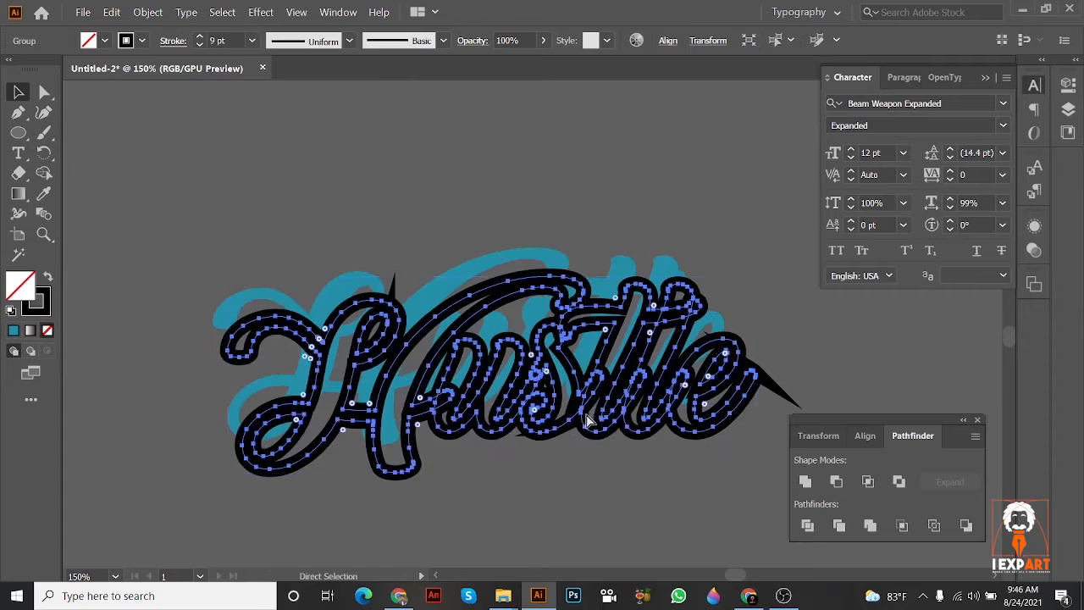
{"action": "key", "text": "ctrl+z"}
Step: Set the black outline's stroke to 8 pt
{"action": "left_click", "coordinate": [200, 47]}
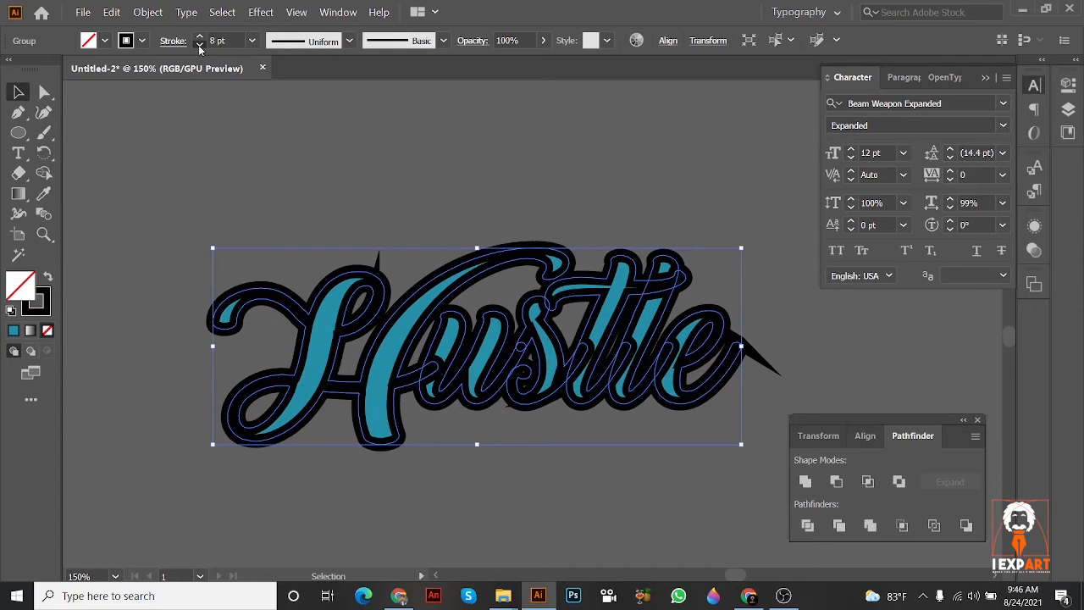
{"action": "left_click", "coordinate": [200, 47]}
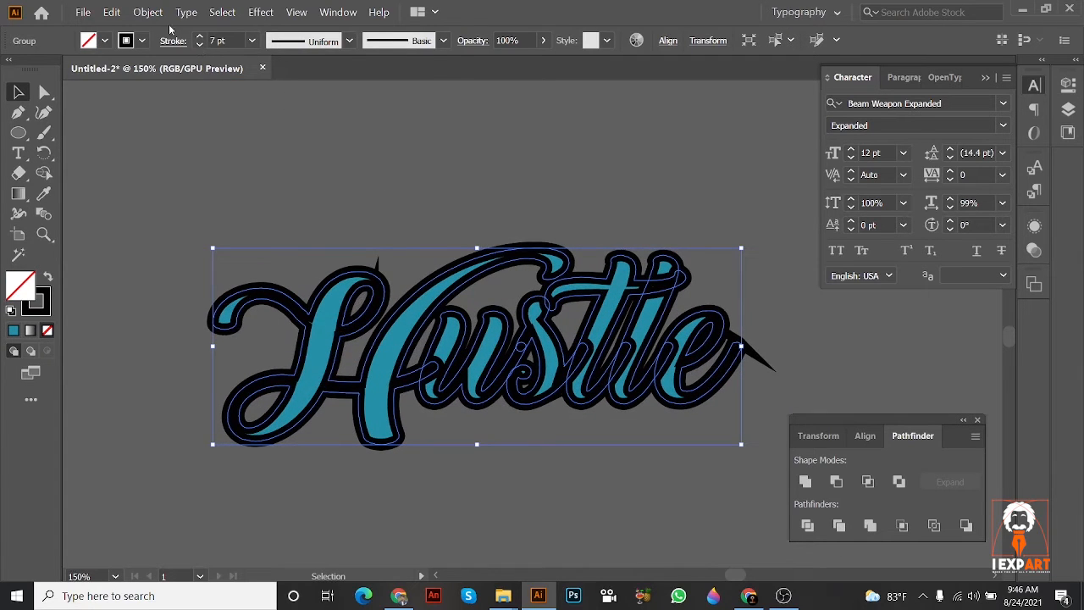
{"action": "left_click", "coordinate": [200, 37]}
Step: Try expanding the black outline's appearance with both fill and stroke
{"action": "left_click", "coordinate": [147, 12]}
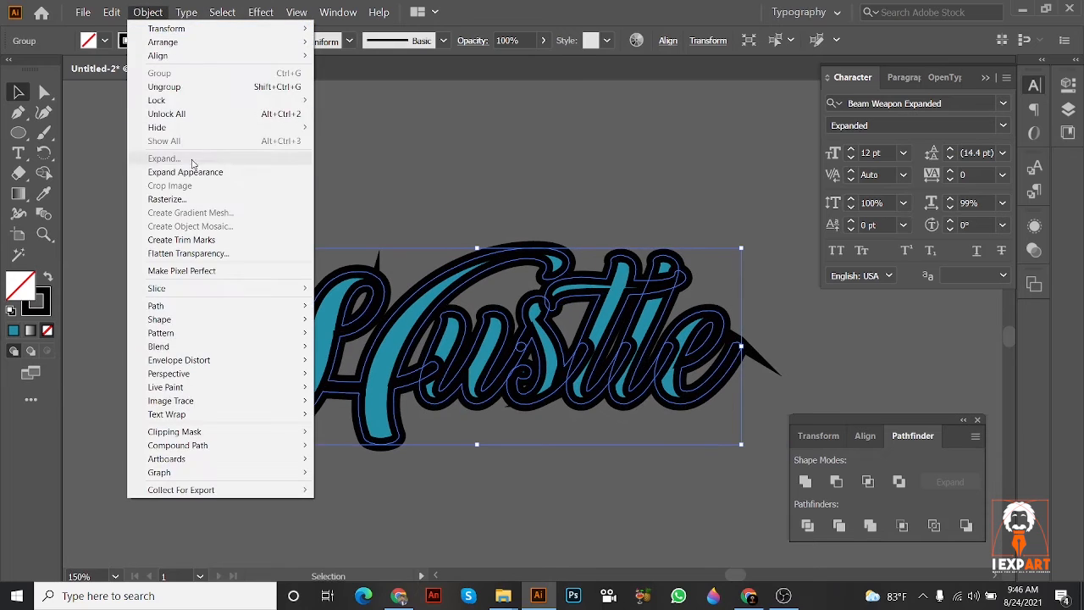
{"action": "left_click", "coordinate": [193, 169]}
{"action": "left_click", "coordinate": [149, 13]}
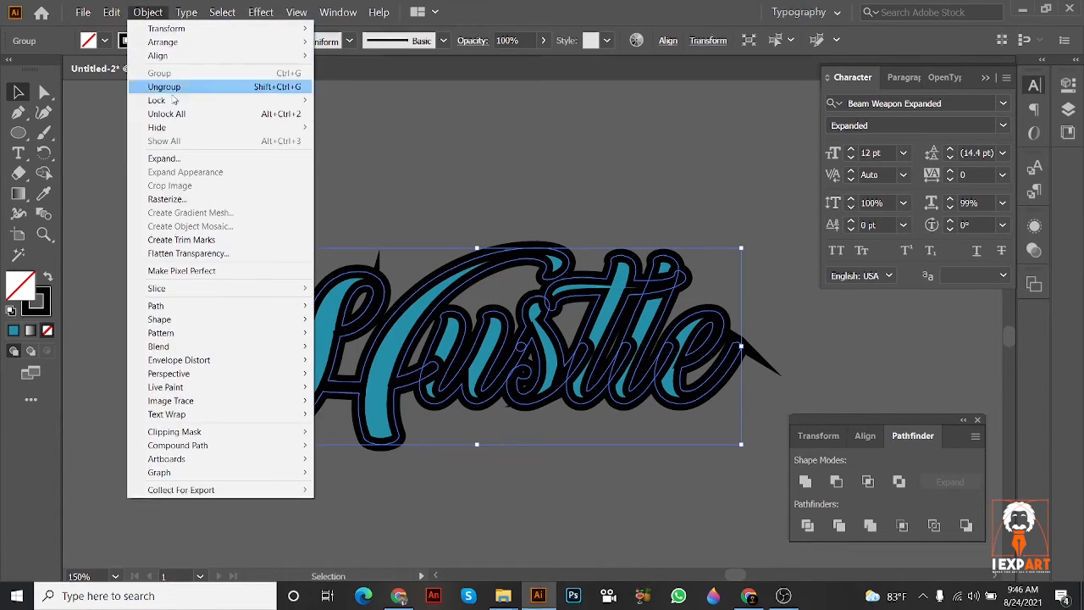
{"action": "left_click", "coordinate": [195, 156]}
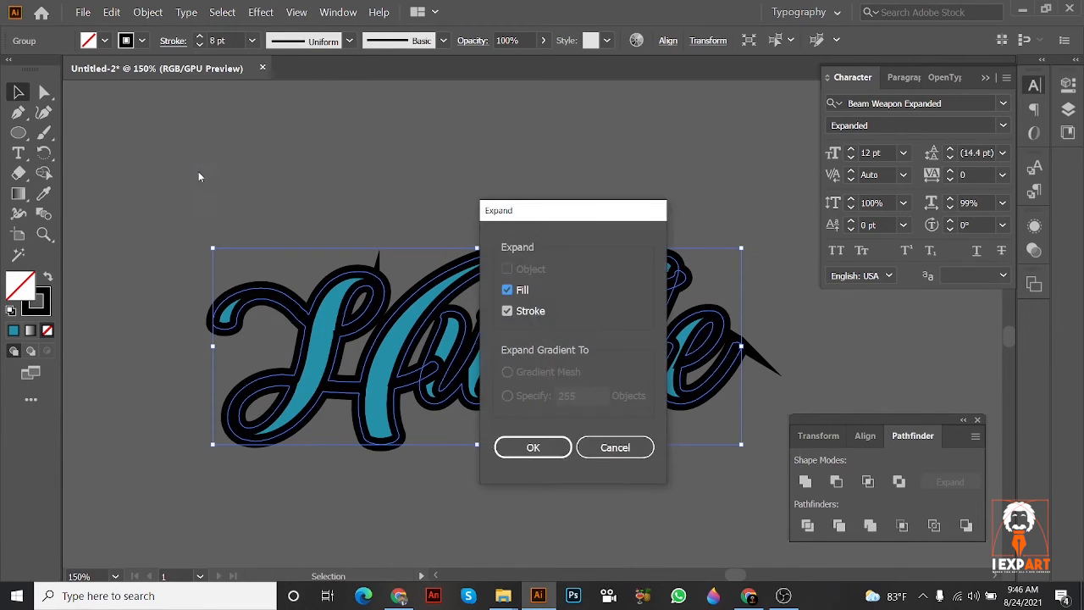
{"action": "left_click", "coordinate": [533, 447]}
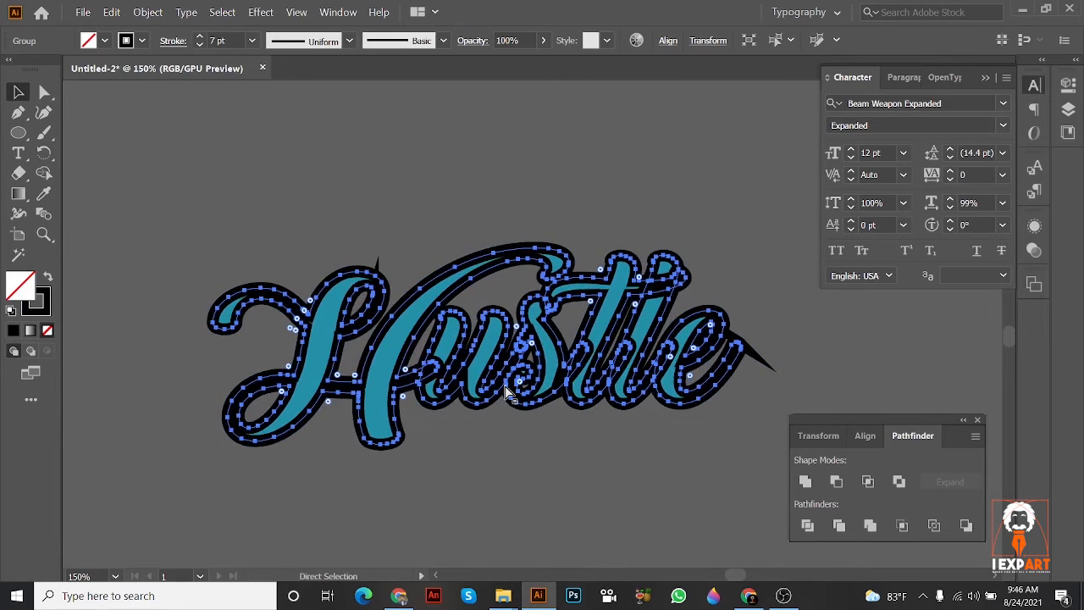
{"action": "key", "text": "Delete"}
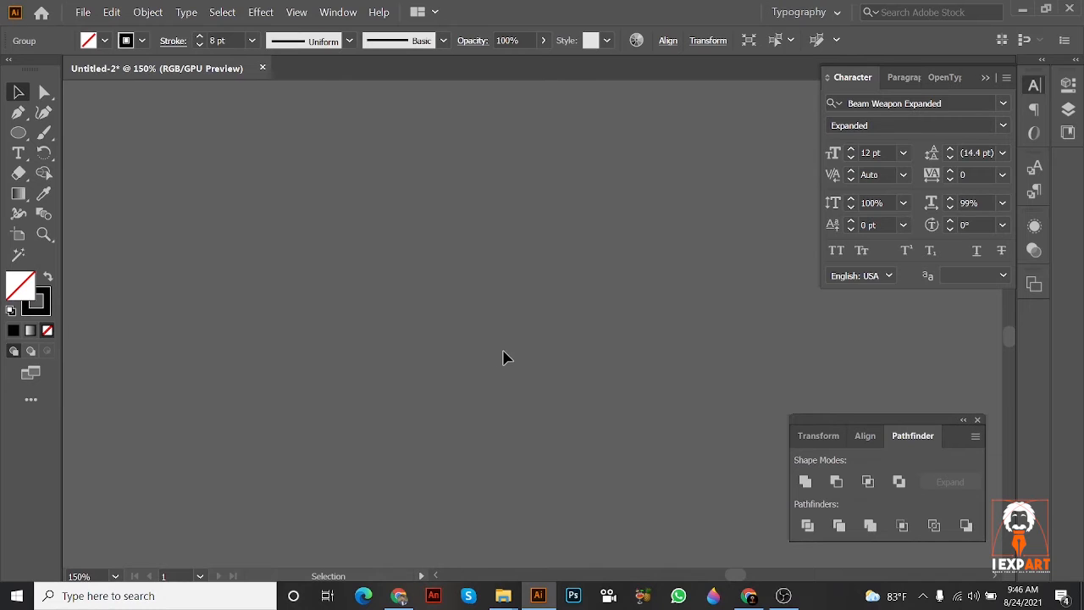
Step: Move the Hustle lettering with its 8 pt outline off the artboard onto the empty grey area and select only the outline
{"action": "scroll", "coordinate": [503, 360], "scroll_direction": "down", "scroll_amount": 4}
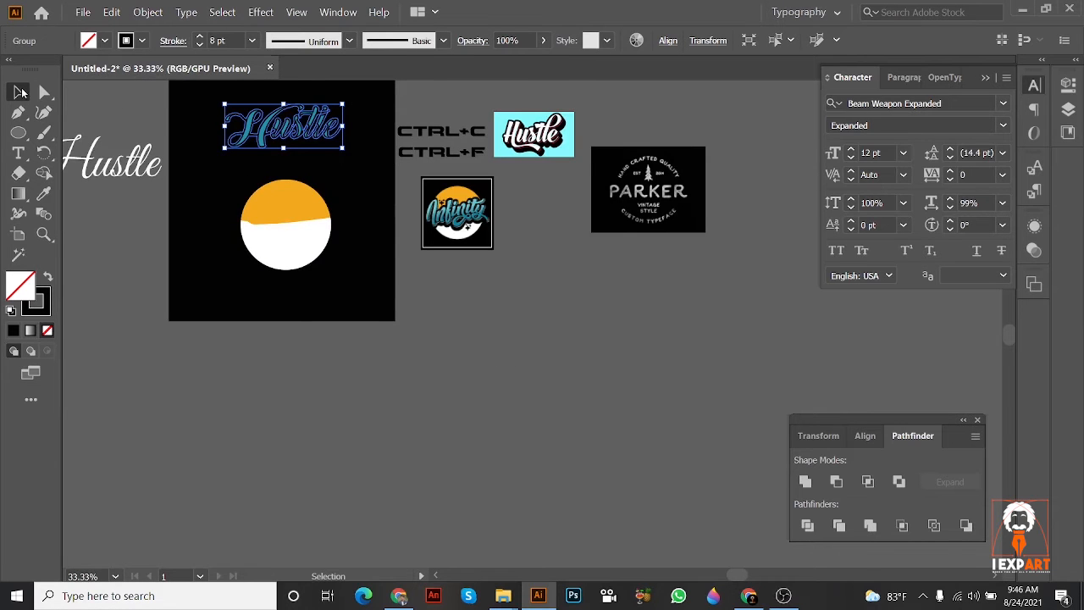
{"action": "left_click_drag", "start_coordinate": [297, 122], "coordinate": [587, 439]}
{"action": "scroll", "coordinate": [719, 376], "scroll_direction": "up", "scroll_amount": 2}
{"action": "left_click", "coordinate": [721, 371]}
{"action": "scroll", "coordinate": [549, 395], "scroll_direction": "up", "scroll_amount": 3}
{"action": "key", "text": "ctrl+z"}
{"action": "left_click", "coordinate": [738, 365]}
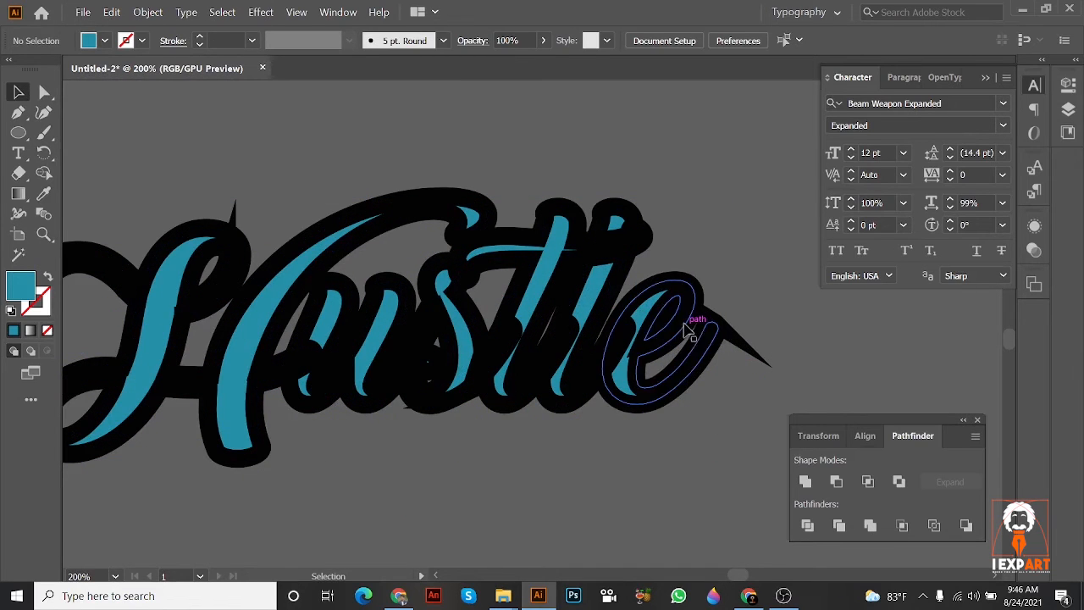
{"action": "left_click_drag", "start_coordinate": [692, 331], "coordinate": [751, 344]}
{"action": "left_click_drag", "start_coordinate": [559, 305], "coordinate": [500, 292]}
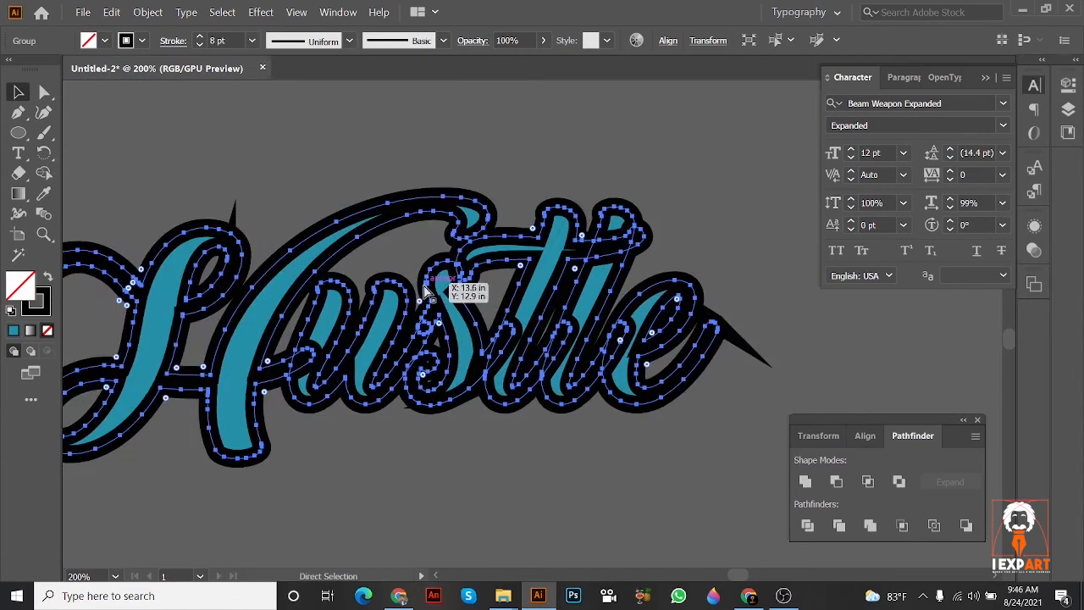
{"action": "left_click_drag", "start_coordinate": [186, 267], "coordinate": [312, 269]}
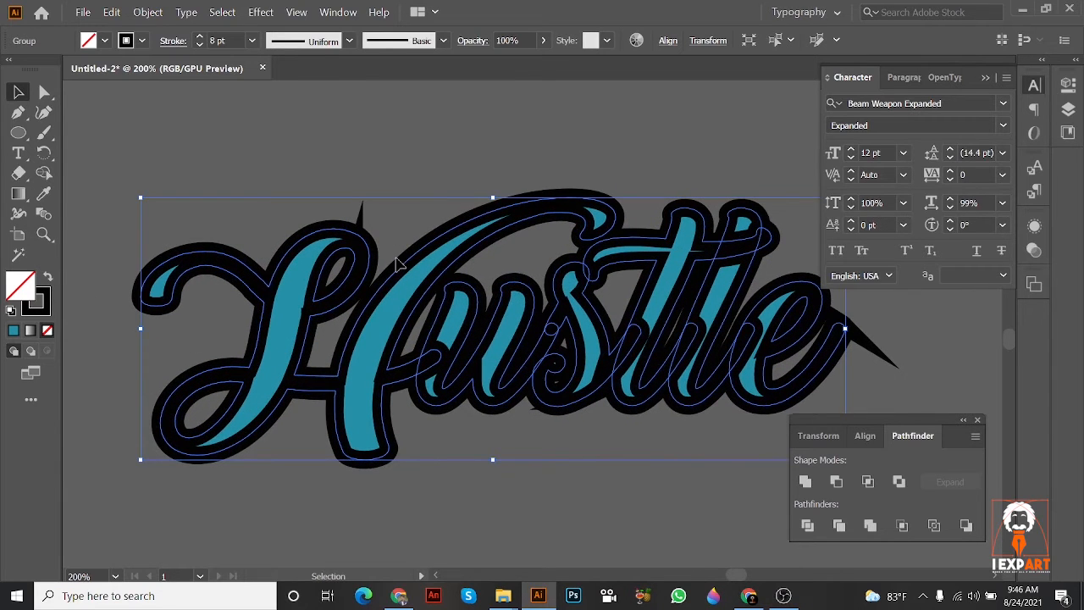
{"action": "left_click_drag", "start_coordinate": [373, 281], "coordinate": [340, 259]}
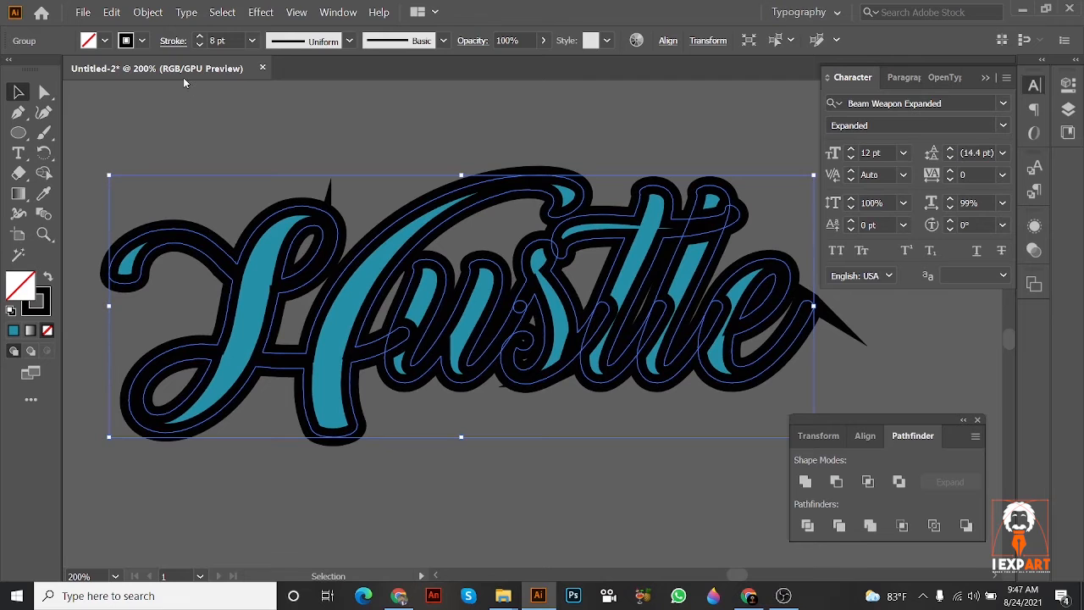
Step: Expand the black outline's appearance, including its fill and stroke
{"action": "left_click", "coordinate": [147, 11]}
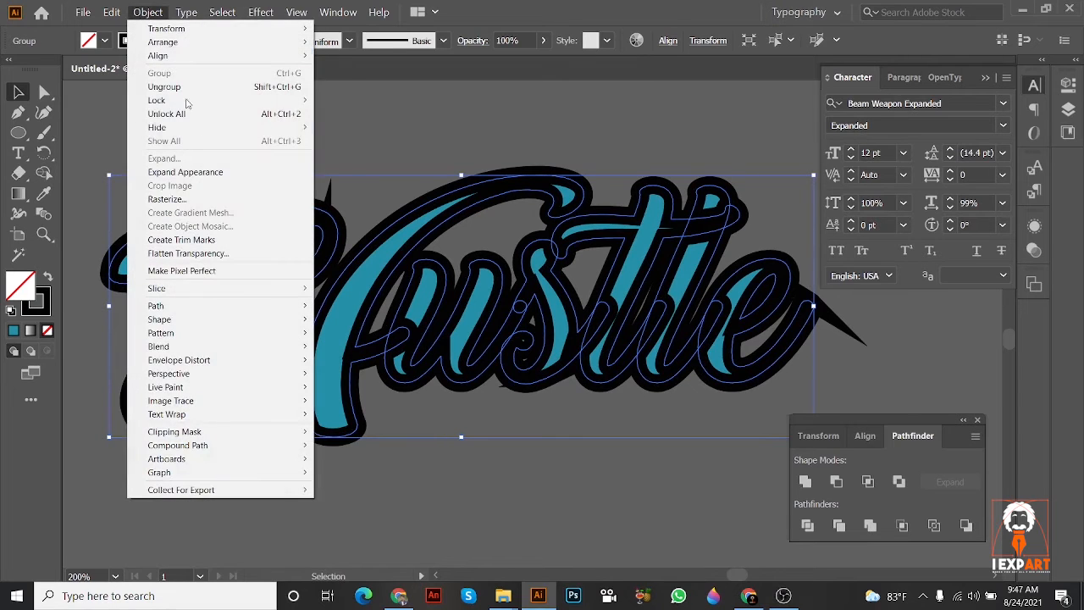
{"action": "left_click", "coordinate": [204, 173]}
{"action": "left_click", "coordinate": [147, 12]}
{"action": "left_click", "coordinate": [170, 158]}
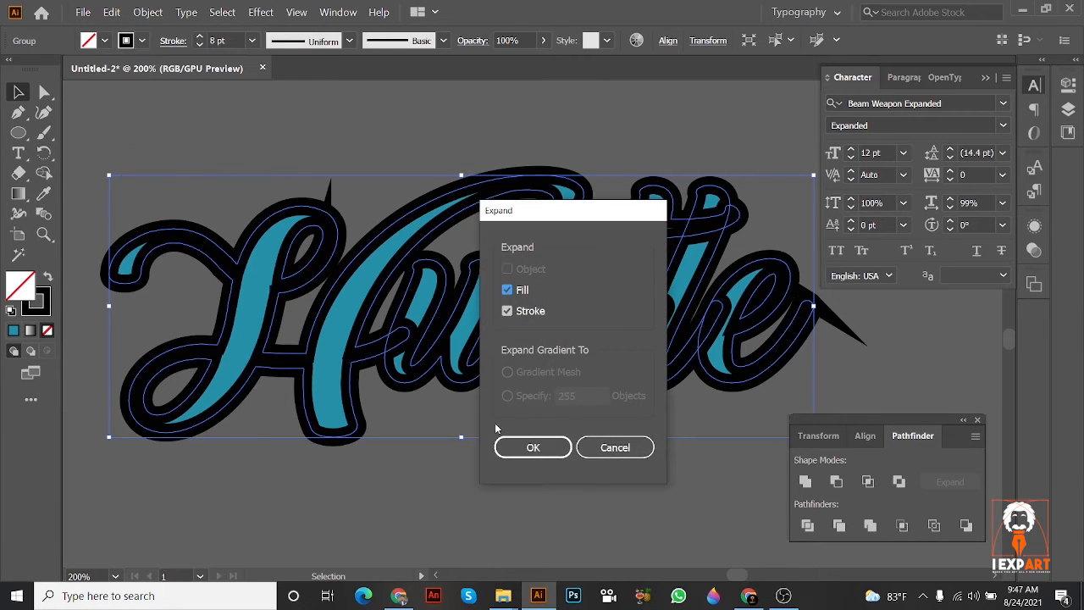
{"action": "left_click", "coordinate": [519, 444]}
Step: Flatten the spike on the H's black outline by moving its tip anchor point down onto the outline's curve
{"action": "scroll", "coordinate": [322, 235], "scroll_direction": "up", "scroll_amount": 3}
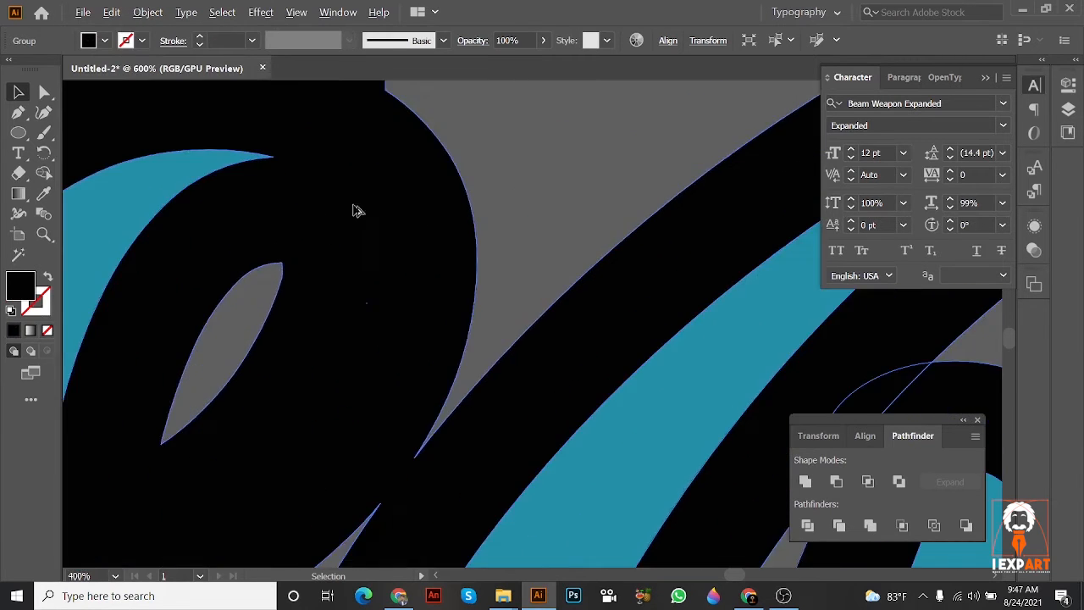
{"action": "scroll", "coordinate": [358, 211], "scroll_direction": "down", "scroll_amount": 2}
{"action": "scroll", "coordinate": [382, 225], "scroll_direction": "up", "scroll_amount": 3}
{"action": "scroll", "coordinate": [364, 148], "scroll_direction": "down", "scroll_amount": 1}
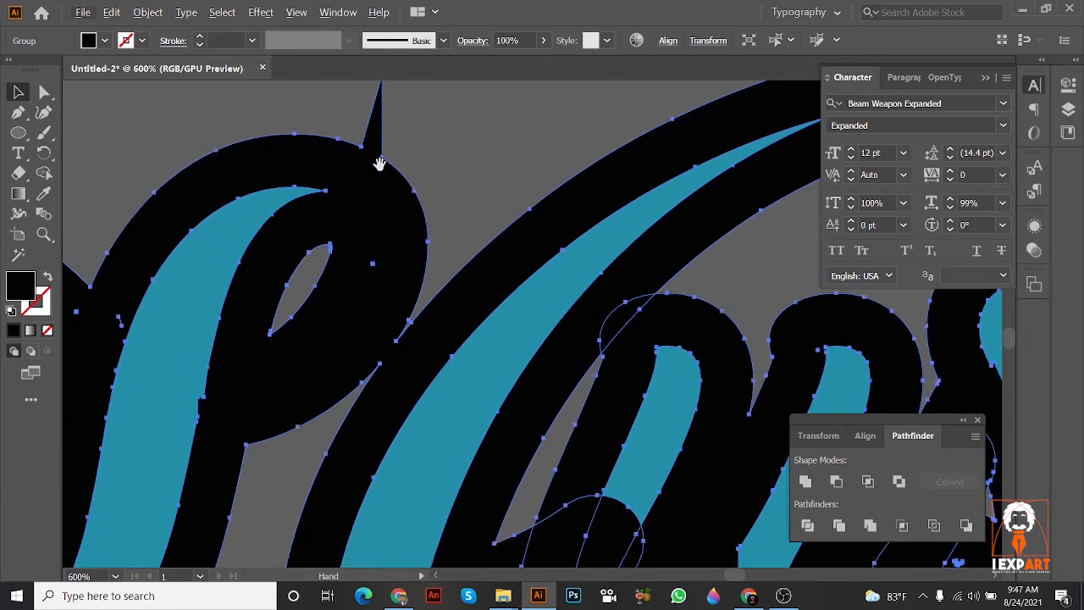
{"action": "scroll", "coordinate": [254, 136], "scroll_direction": "right", "scroll_amount": 3}
{"action": "left_click", "coordinate": [44, 92]}
{"action": "left_click_drag", "start_coordinate": [320, 210], "coordinate": [367, 225]}
{"action": "scroll", "coordinate": [367, 225], "scroll_direction": "up", "scroll_amount": 2}
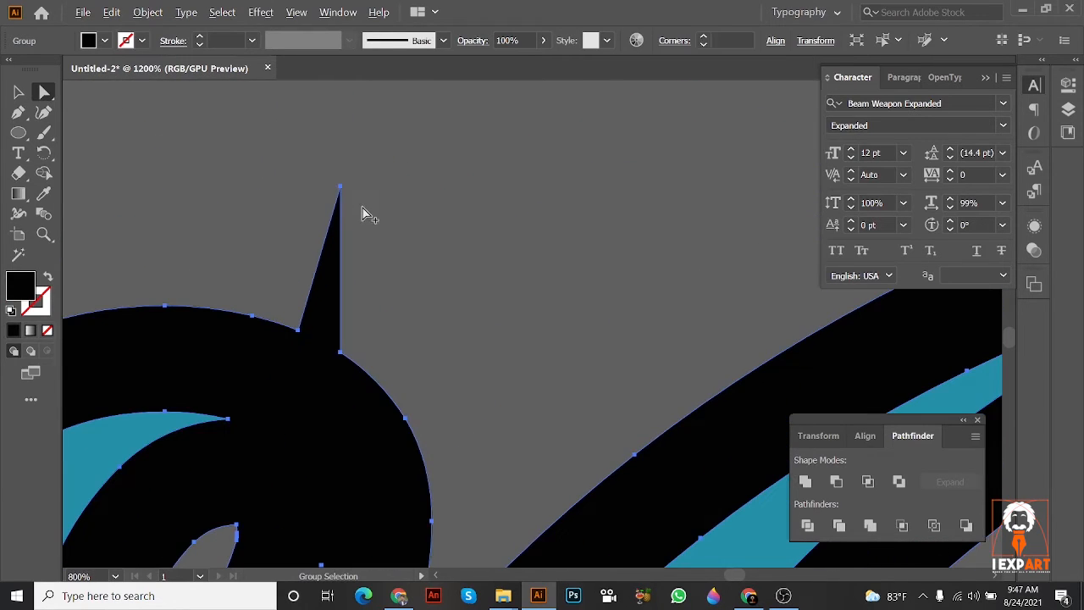
{"action": "left_click", "coordinate": [338, 189]}
{"action": "scroll", "coordinate": [340, 191], "scroll_direction": "up", "scroll_amount": 2}
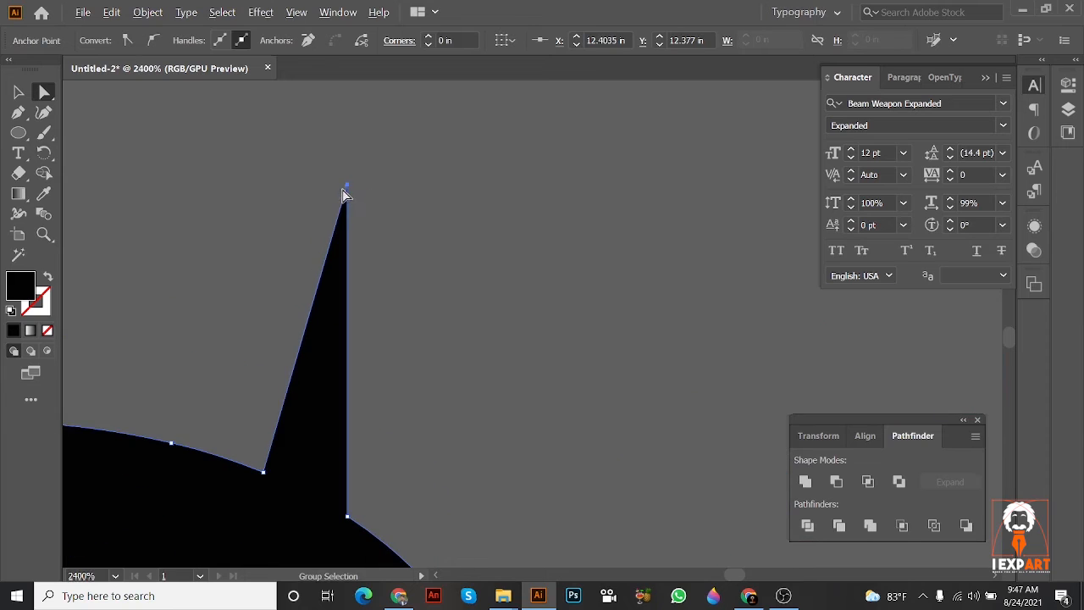
{"action": "left_click_drag", "start_coordinate": [349, 190], "coordinate": [319, 481]}
Step: Remove the long spike from the e's black outline by moving its tip anchor point back into the letter's edge
{"action": "scroll", "coordinate": [335, 474], "scroll_direction": "down", "scroll_amount": 4}
{"action": "left_click_drag", "start_coordinate": [419, 471], "coordinate": [264, 97]}
{"action": "scroll", "coordinate": [552, 292], "scroll_direction": "down", "scroll_amount": 3}
{"action": "left_click_drag", "start_coordinate": [546, 306], "coordinate": [360, 246]}
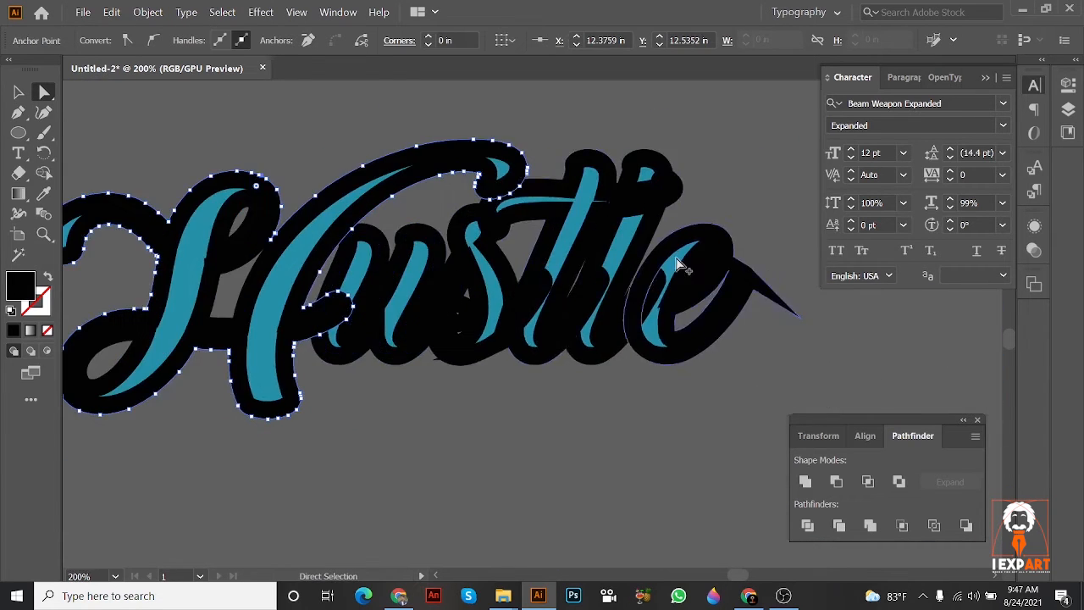
{"action": "scroll", "coordinate": [644, 232], "scroll_direction": "up", "scroll_amount": 2}
{"action": "left_click_drag", "start_coordinate": [644, 232], "coordinate": [318, 179]}
{"action": "scroll", "coordinate": [608, 322], "scroll_direction": "up", "scroll_amount": 1}
{"action": "left_click_drag", "start_coordinate": [616, 357], "coordinate": [477, 237]}
{"action": "left_click_drag", "start_coordinate": [484, 215], "coordinate": [590, 274]}
{"action": "left_click", "coordinate": [468, 233]}
Step: Tuck the small pointed anchor at the base of the s's black outline into the curve
{"action": "scroll", "coordinate": [579, 242], "scroll_direction": "down", "scroll_amount": 4}
{"action": "scroll", "coordinate": [381, 368], "scroll_direction": "up", "scroll_amount": 4}
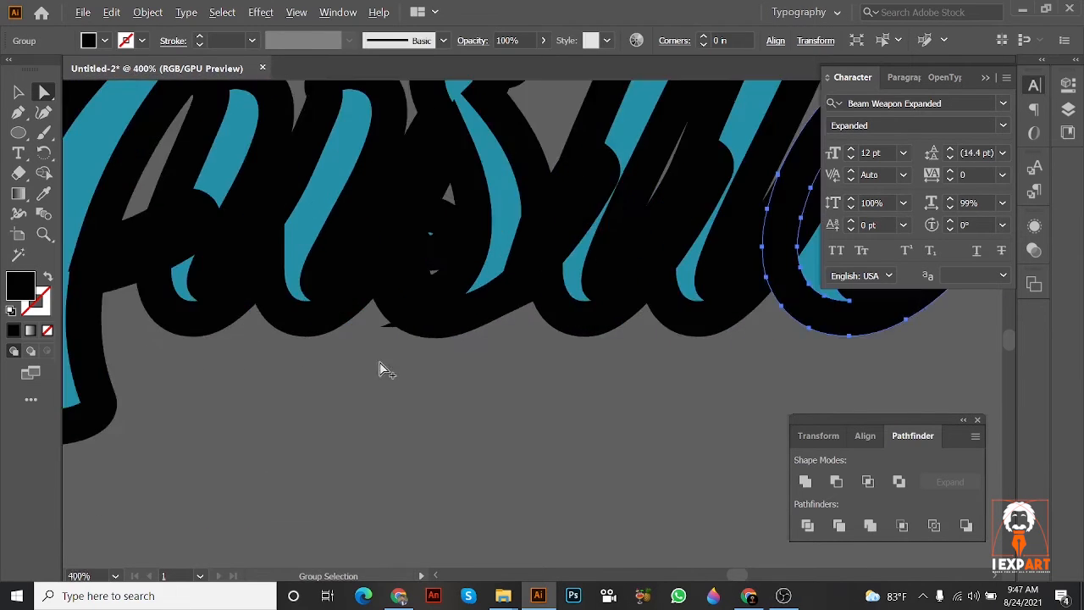
{"action": "left_click", "coordinate": [397, 322]}
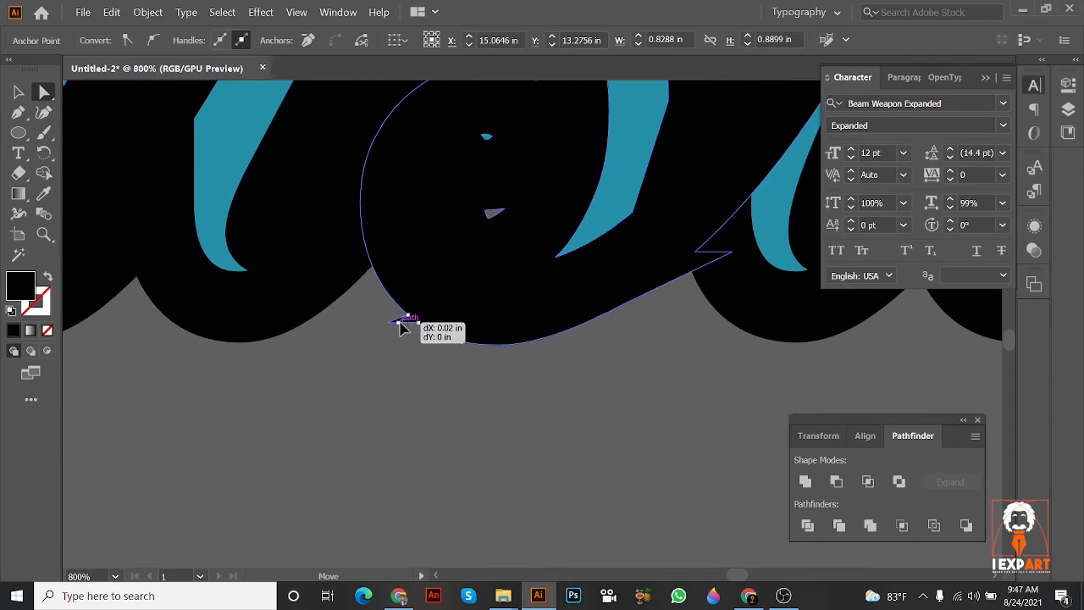
{"action": "scroll", "coordinate": [428, 326], "scroll_direction": "down", "scroll_amount": 3}
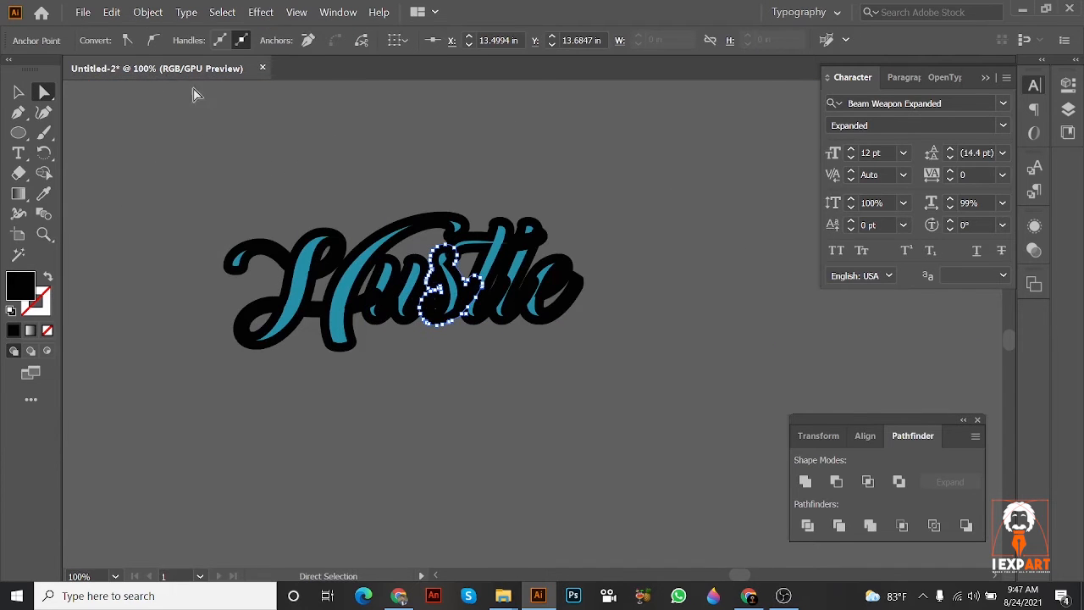
Step: Paint a freehand wavy line above the Hustle lettering with the 5 pt. Round paintbrush
{"action": "left_click", "coordinate": [18, 94]}
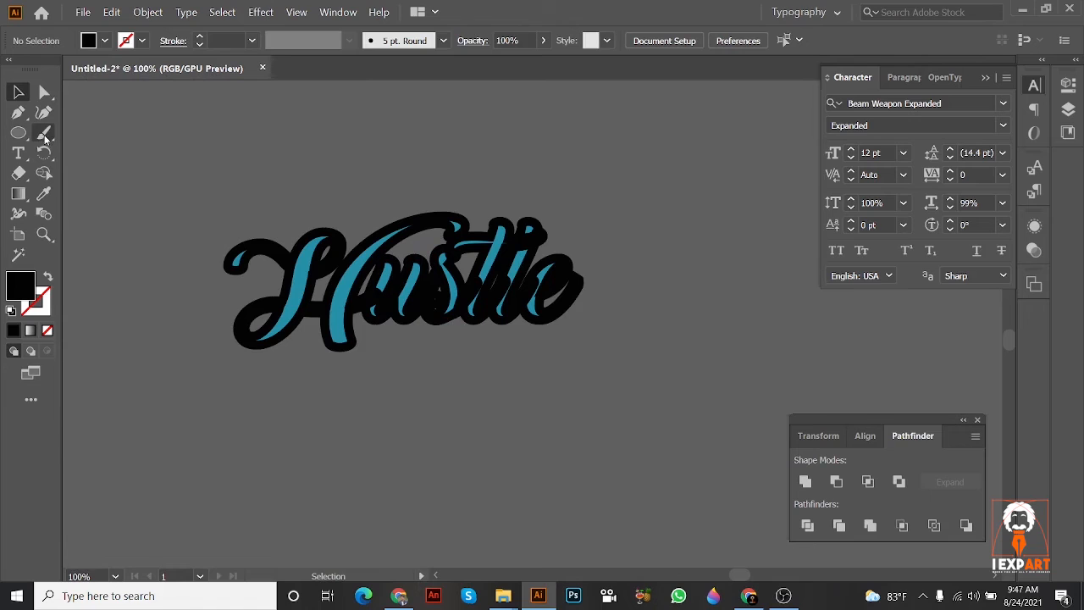
{"action": "left_click", "coordinate": [44, 133]}
{"action": "mouse_move", "coordinate": [214, 135]}
{"action": "left_mouse_down"}
{"action": "mouse_move", "coordinate": [378, 124]}
{"action": "mouse_move", "coordinate": [541, 175]}
{"action": "left_mouse_up"}
{"action": "left_click", "coordinate": [19, 91]}
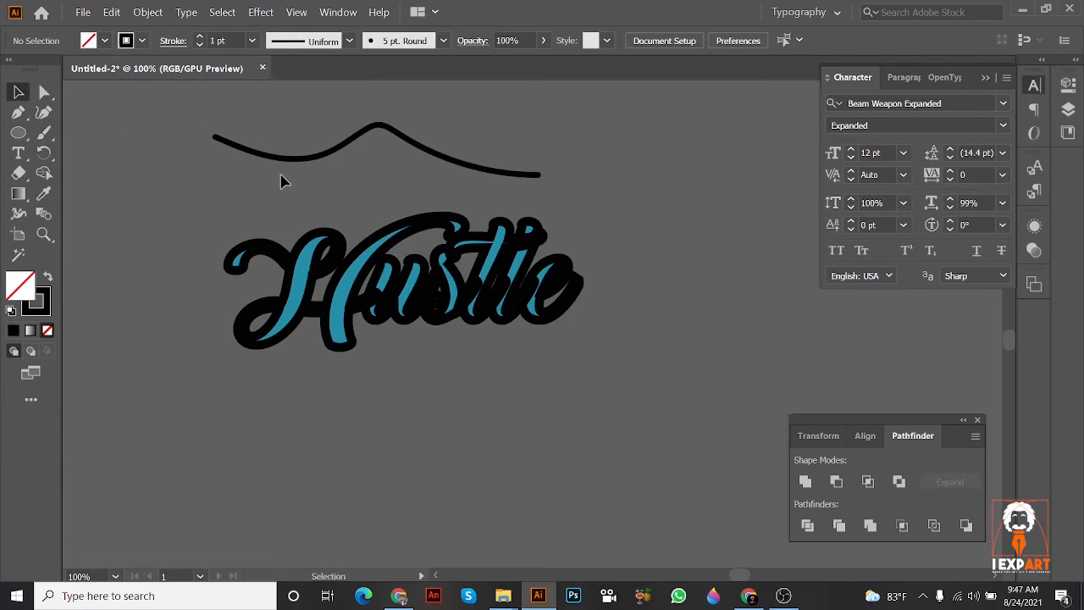
Step: Select the wavy brush line and expand its appearance into a filled shape
{"action": "left_click", "coordinate": [298, 159]}
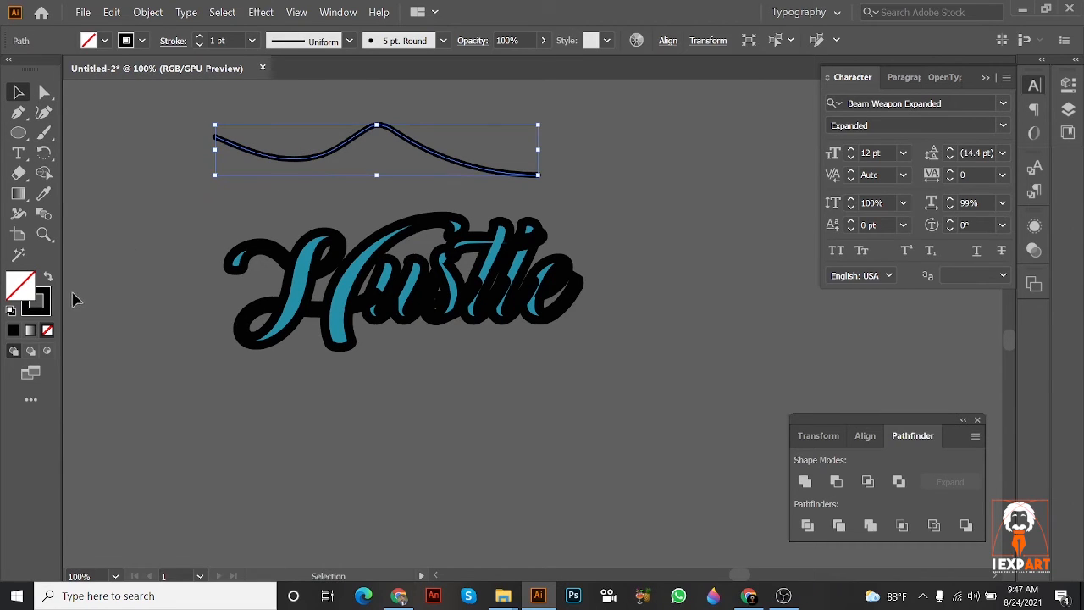
{"action": "scroll", "coordinate": [220, 153], "scroll_direction": "up", "scroll_amount": 1}
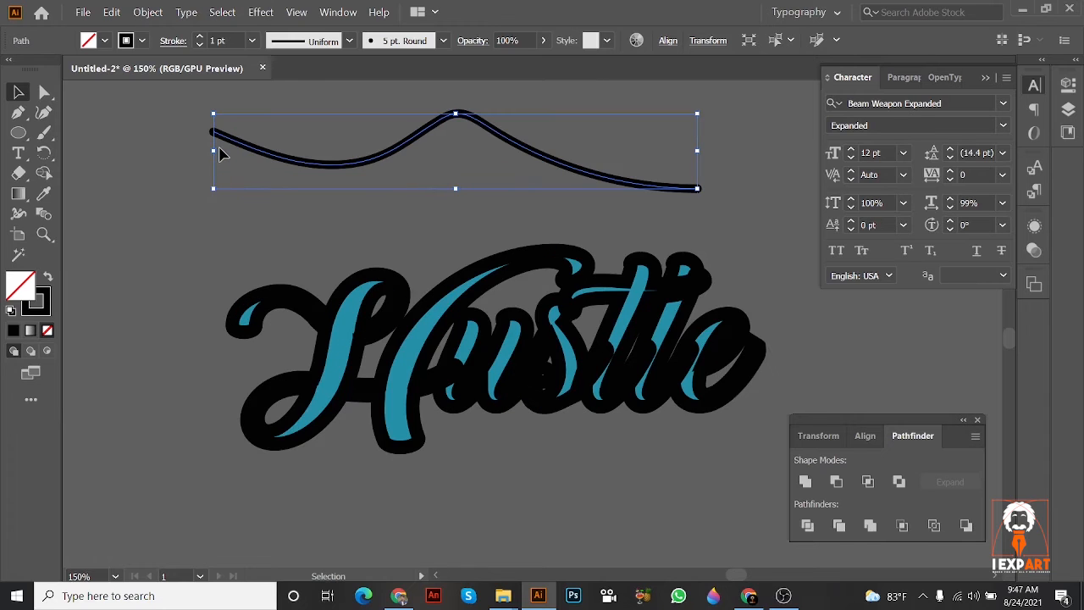
{"action": "left_click", "coordinate": [149, 12]}
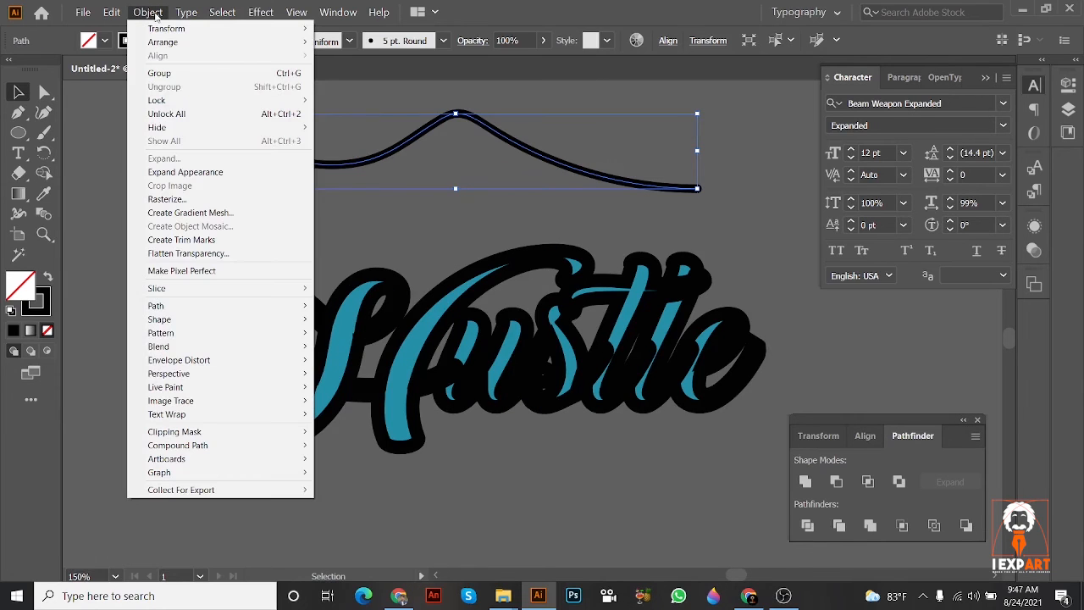
{"action": "left_click", "coordinate": [186, 173]}
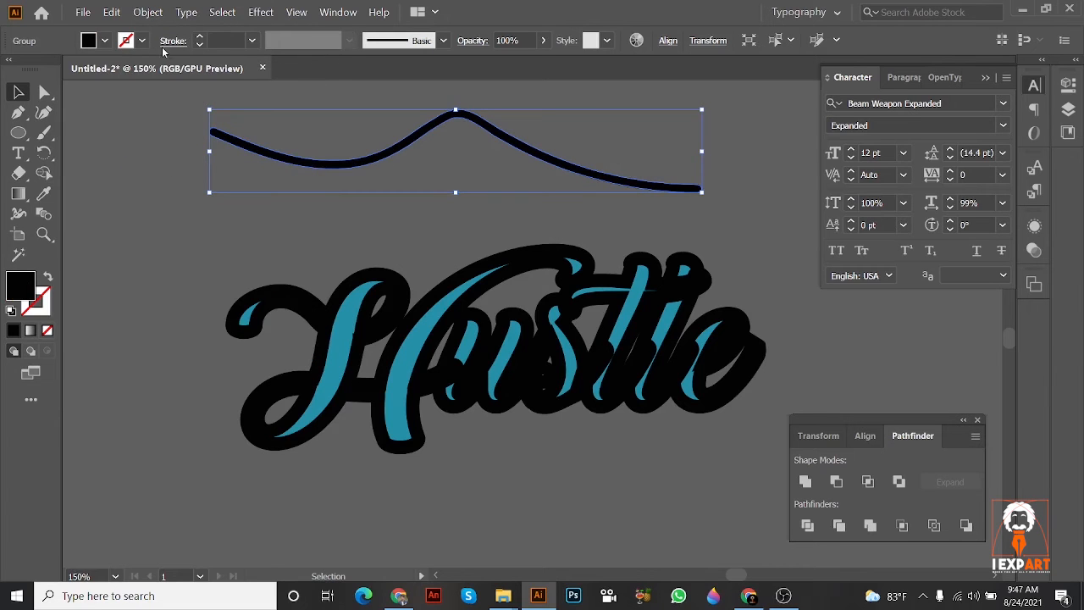
{"action": "left_click", "coordinate": [149, 12]}
{"action": "left_click", "coordinate": [200, 162]}
{"action": "left_click", "coordinate": [148, 13]}
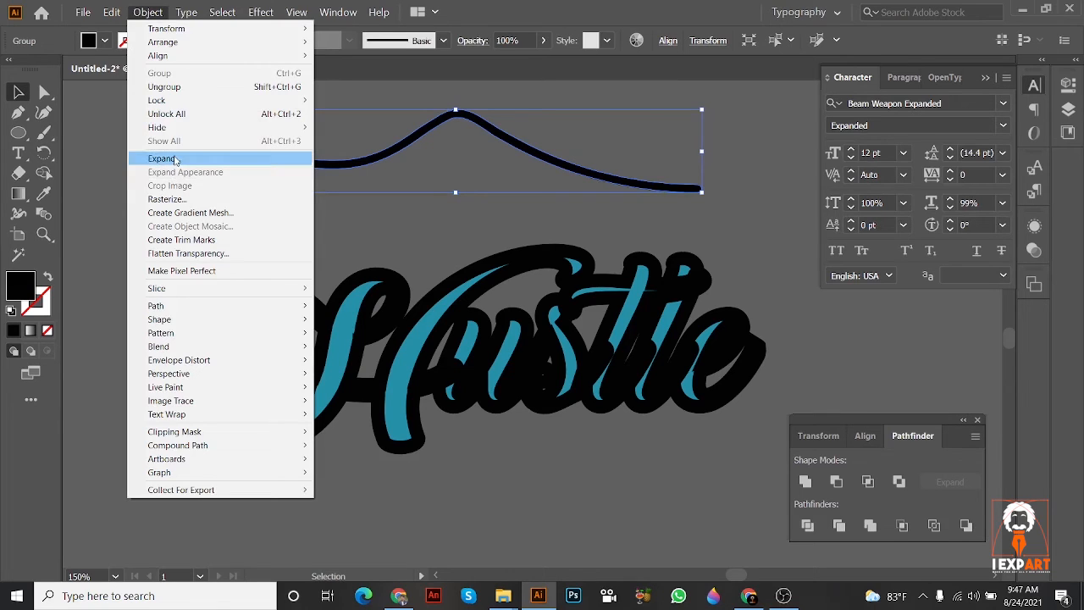
Step: Send the expanded black outline behind the teal Hustle lettering
{"action": "left_click", "coordinate": [511, 249]}
{"action": "right_click", "coordinate": [512, 251]}
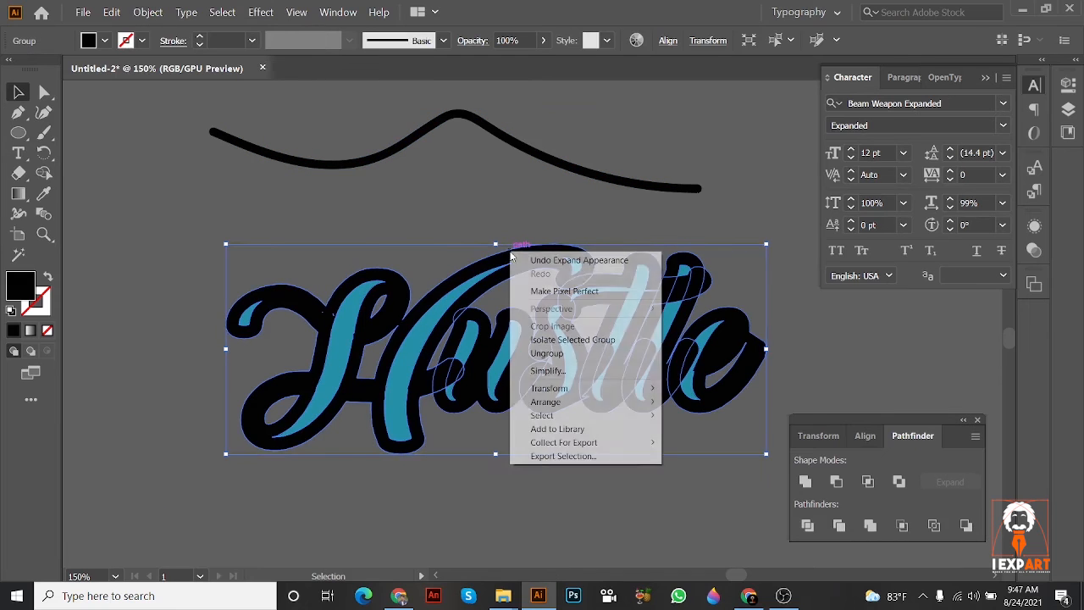
{"action": "left_click", "coordinate": [685, 442]}
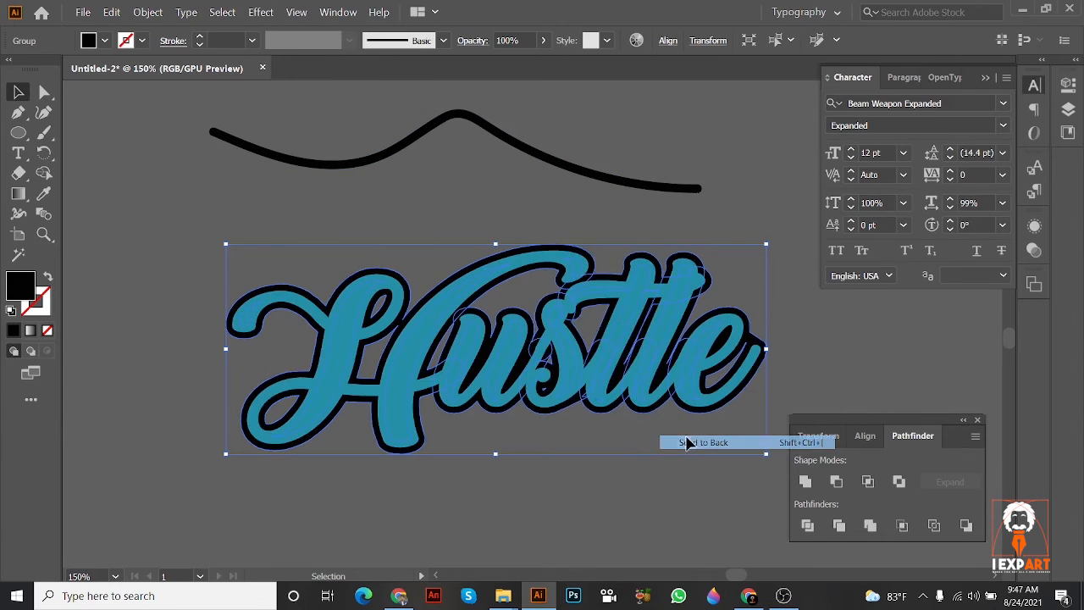
{"action": "left_click", "coordinate": [581, 436]}
{"action": "left_click_drag", "start_coordinate": [581, 435], "coordinate": [520, 347]}
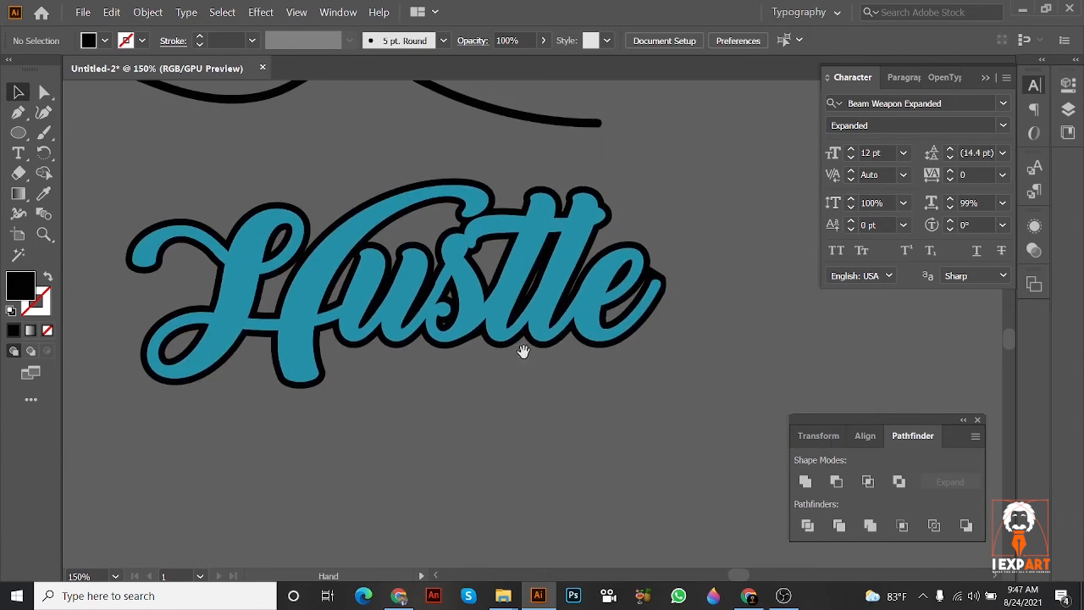
Step: Compare the outlined Hustle lettering with the Infinity reference badge
{"action": "left_click", "coordinate": [495, 328]}
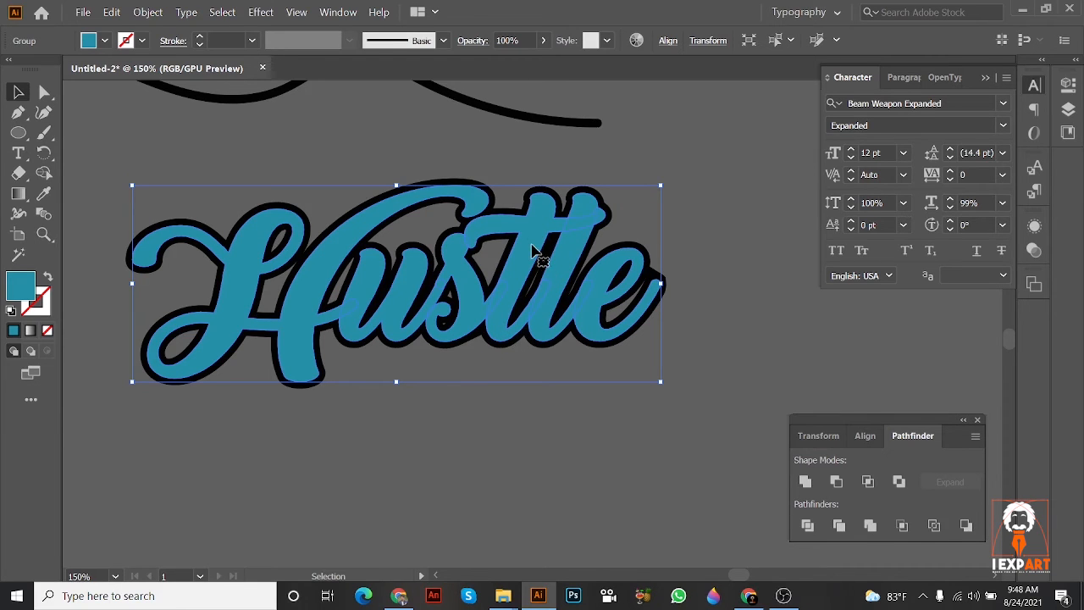
{"action": "scroll", "coordinate": [671, 283], "scroll_direction": "down", "scroll_amount": 3}
{"action": "left_click_drag", "start_coordinate": [666, 167], "coordinate": [612, 322]}
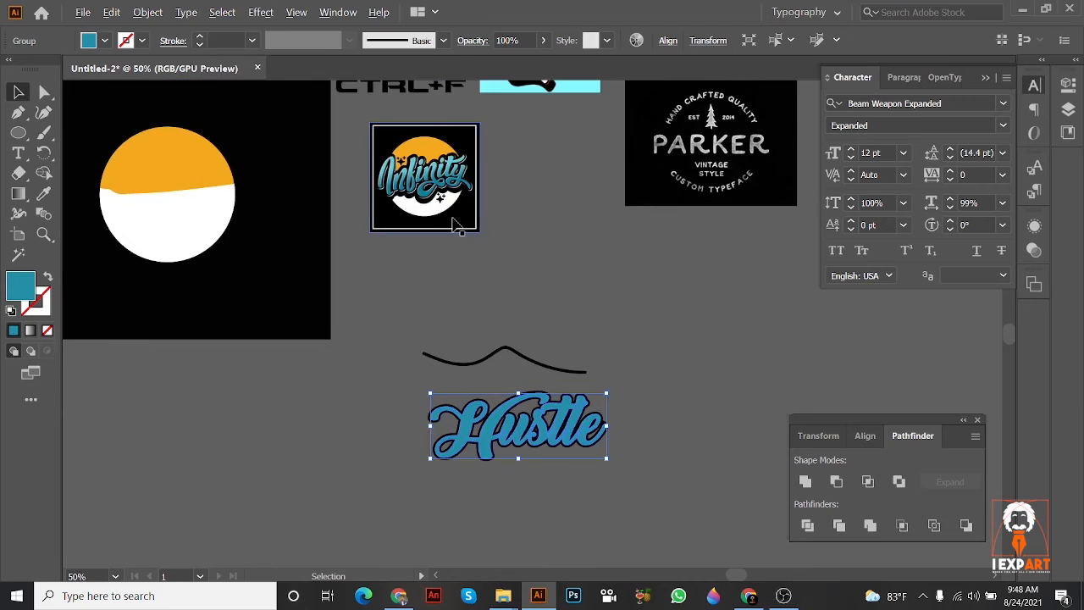
{"action": "scroll", "coordinate": [453, 220], "scroll_direction": "up", "scroll_amount": 2}
{"action": "left_click_drag", "start_coordinate": [554, 341], "coordinate": [436, 80]}
{"action": "scroll", "coordinate": [654, 387], "scroll_direction": "up", "scroll_amount": 2}
{"action": "left_click", "coordinate": [690, 342]}
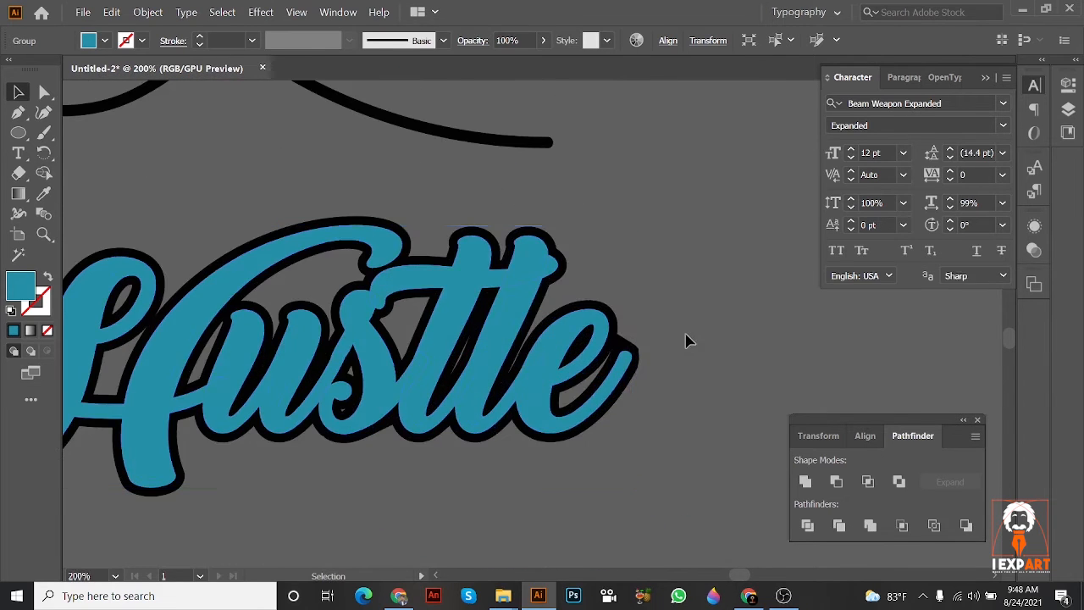
{"action": "left_click", "coordinate": [595, 362]}
{"action": "left_click_drag", "start_coordinate": [594, 361], "coordinate": [810, 291]}
{"action": "key", "text": "ctrl+z"}
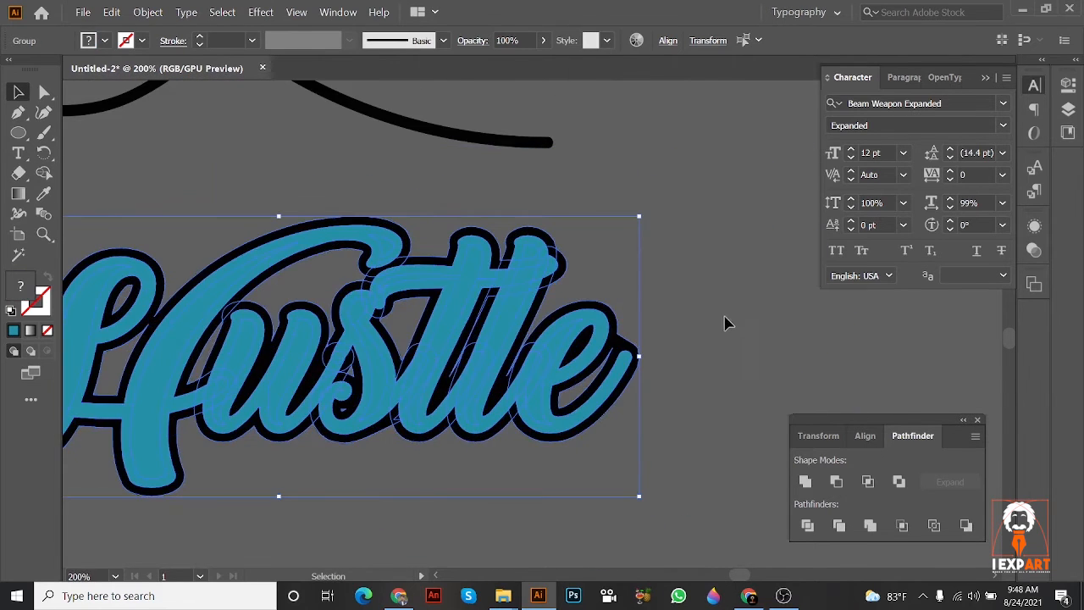
{"action": "left_click", "coordinate": [739, 309]}
Step: Try uniting the teal lettering and its black outline into a single shape, then undo it
{"action": "left_click_drag", "start_coordinate": [545, 327], "coordinate": [822, 271]}
{"action": "left_click_drag", "start_coordinate": [621, 277], "coordinate": [481, 284]}
{"action": "left_click", "coordinate": [530, 314]}
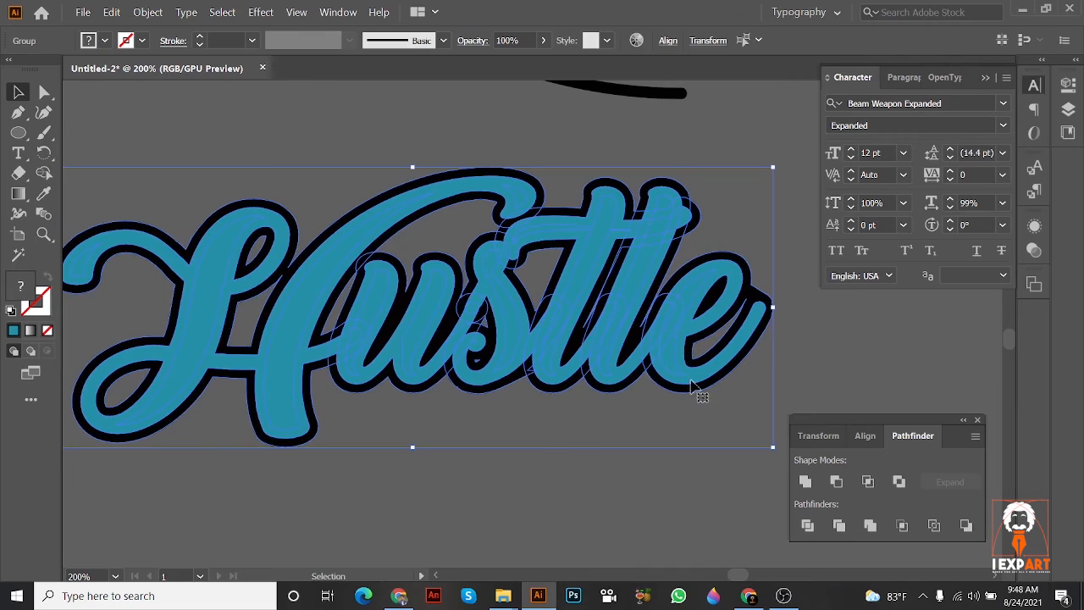
{"action": "left_click", "coordinate": [805, 483]}
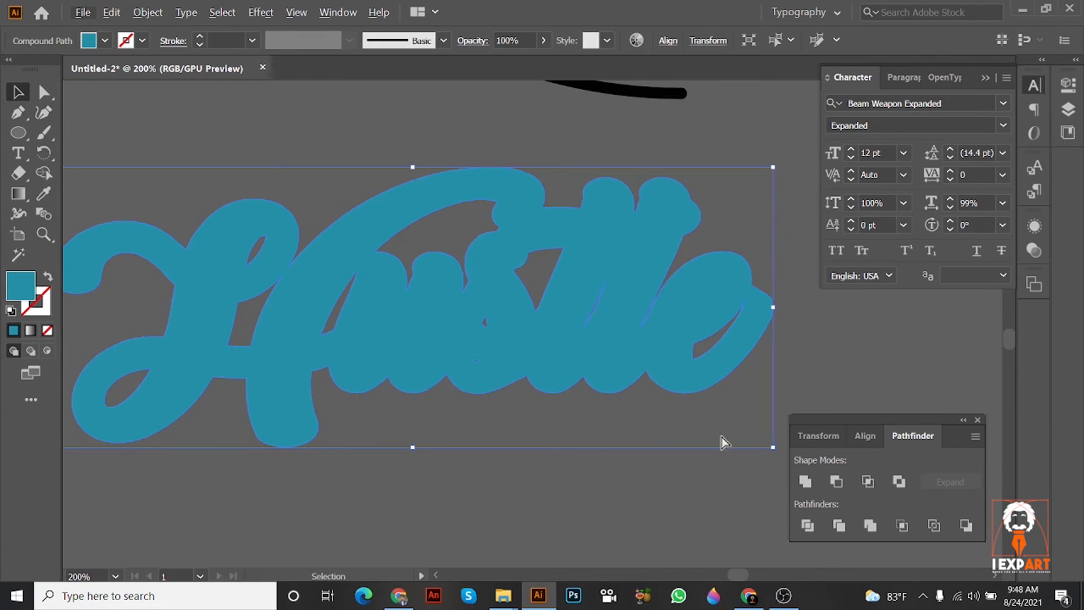
{"action": "key", "text": "ctrl+z"}
Step: Place a copy of the lettering and outline directly on top of the original and fill it with white, ffffff
{"action": "key", "text": "ctrl+1"}
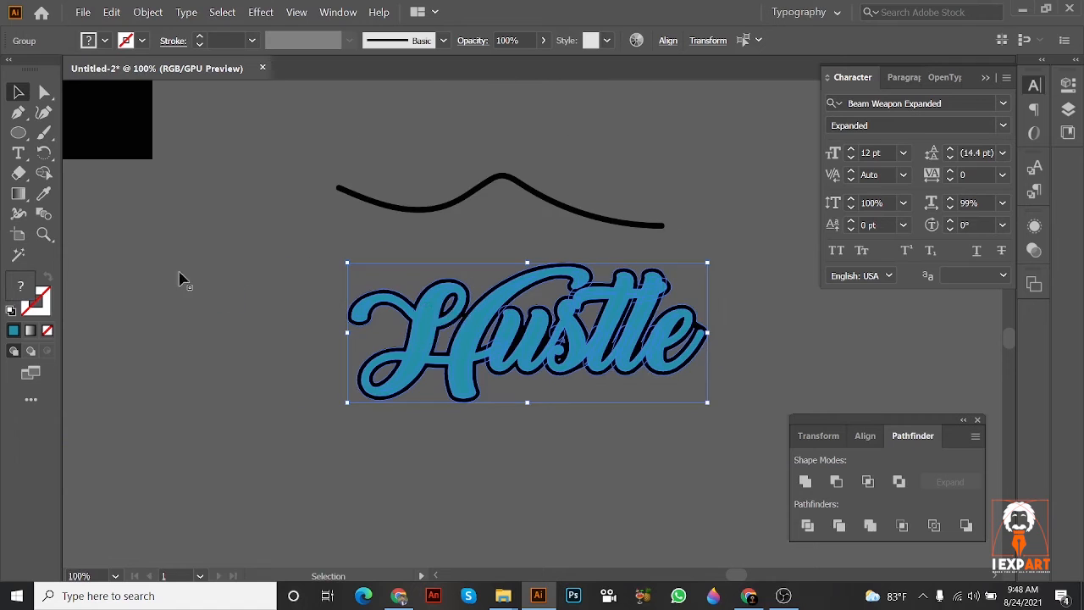
{"action": "double_click", "coordinate": [28, 290]}
{"action": "type", "text": "ffffff"}
{"action": "key", "text": "Return"}
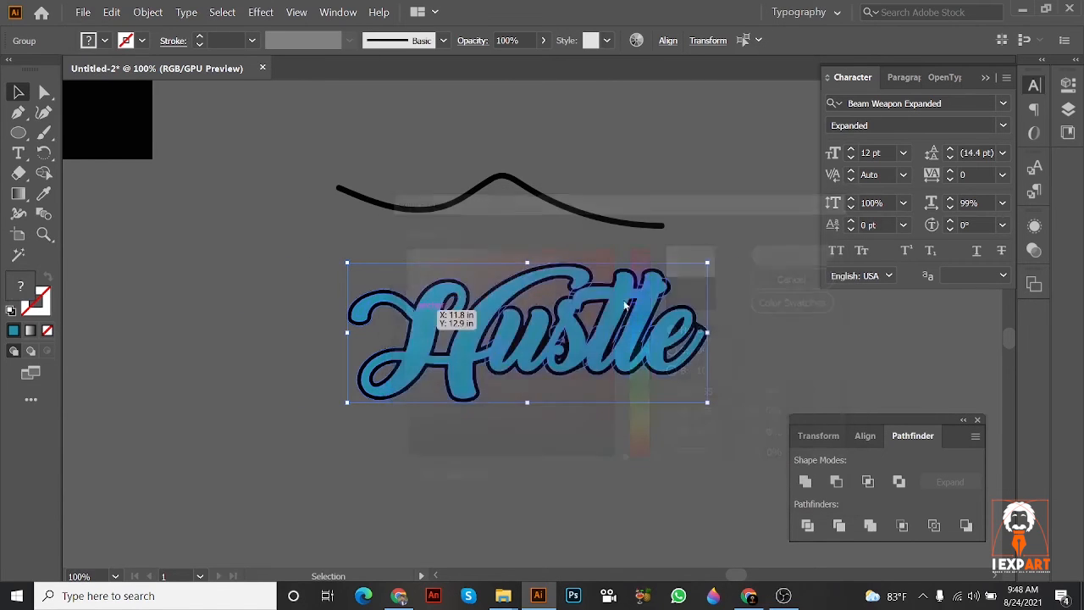
{"action": "left_click_drag", "start_coordinate": [491, 313], "coordinate": [546, 390]}
{"action": "key", "text": "ctrl+z"}
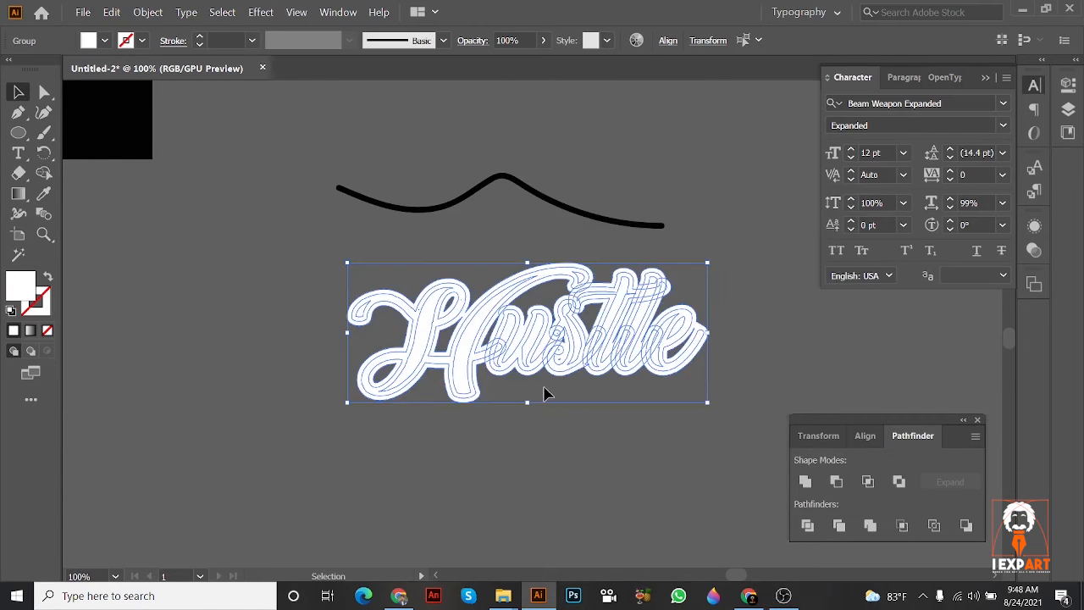
Step: Send the white copy behind the teal lettering and black outline
{"action": "key", "text": "ctrl+plus"}
{"action": "key", "text": "ctrl+plus"}
{"action": "right_click", "coordinate": [502, 301]}
{"action": "mouse_move", "coordinate": [558, 440]}
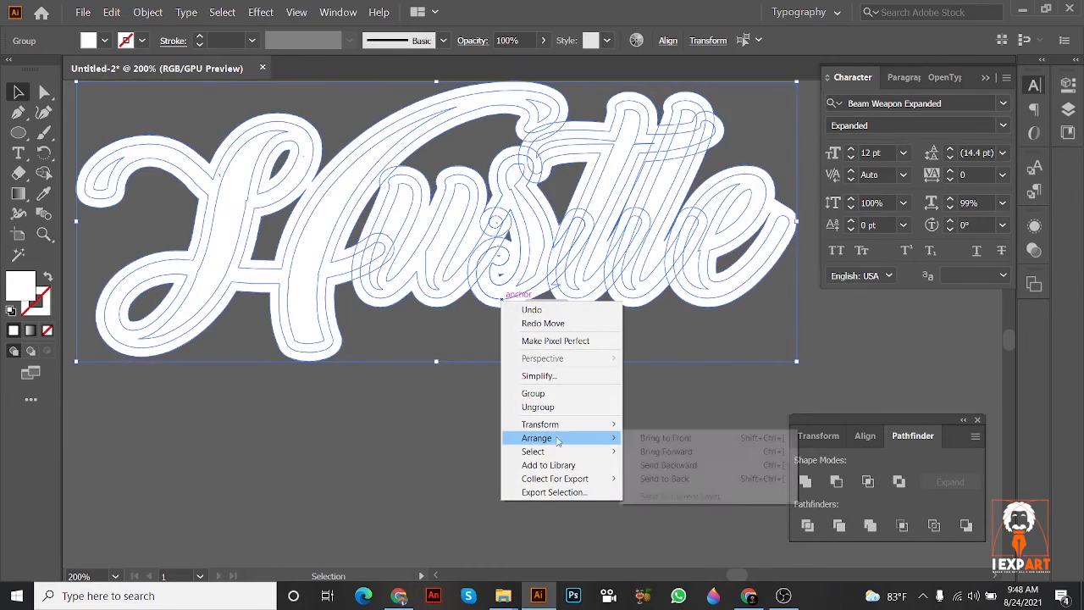
{"action": "left_click", "coordinate": [660, 479]}
{"action": "key", "text": "ctrl+minus"}
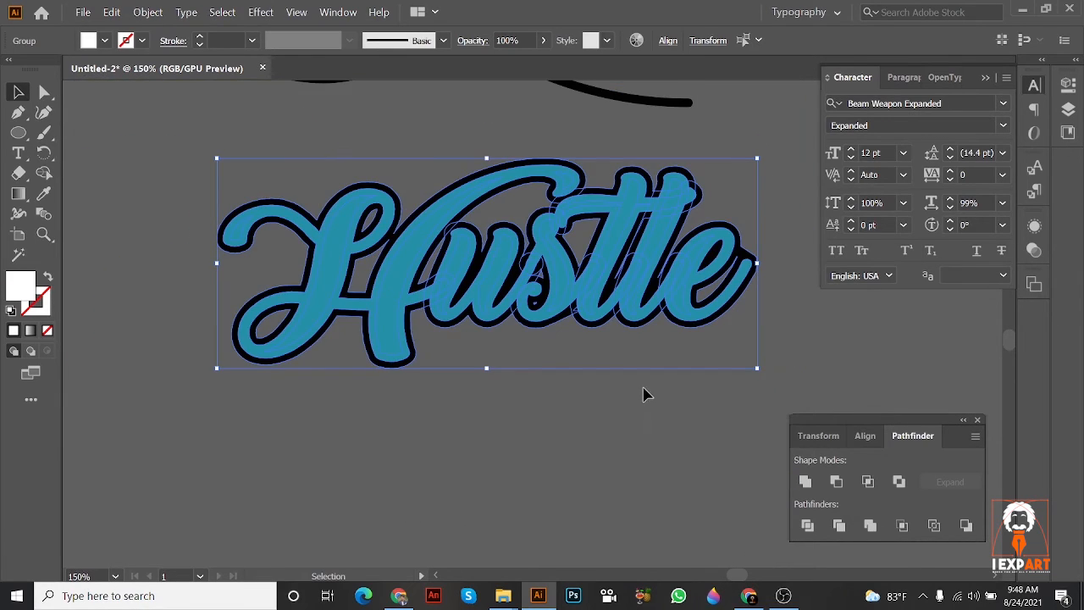
Step: Nudge the white copy three steps down and a net two steps right to form an offset edge, and deselect it
{"action": "key", "text": "Down"}
{"action": "key", "text": "Down"}
{"action": "key", "text": "Down"}
{"action": "key", "text": "Down"}
{"action": "key", "text": "Right"}
{"action": "key", "text": "Right"}
{"action": "key", "text": "Right"}
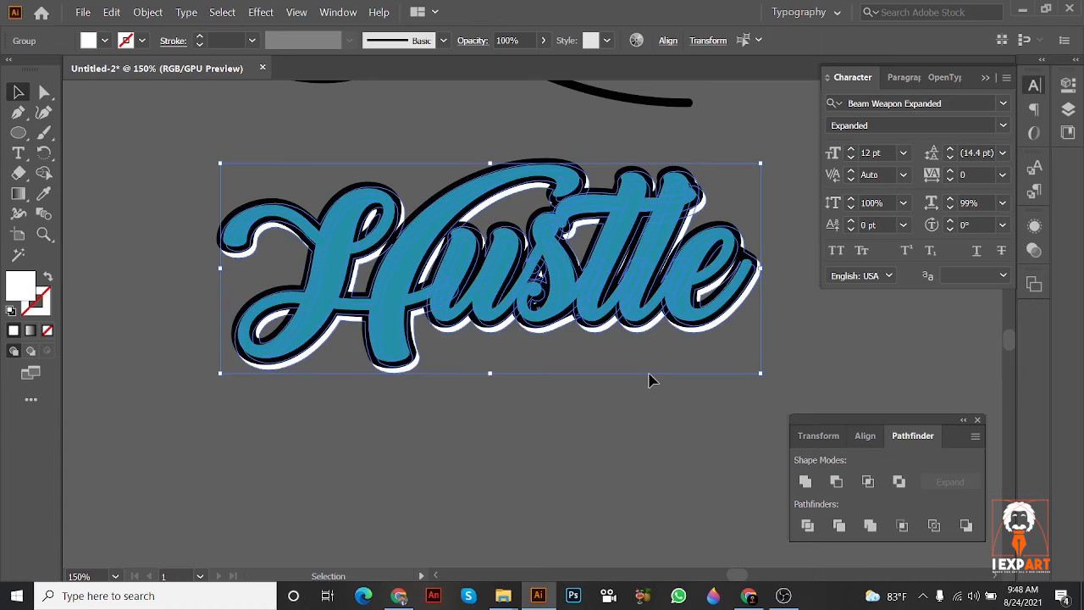
{"action": "key", "text": "Left"}
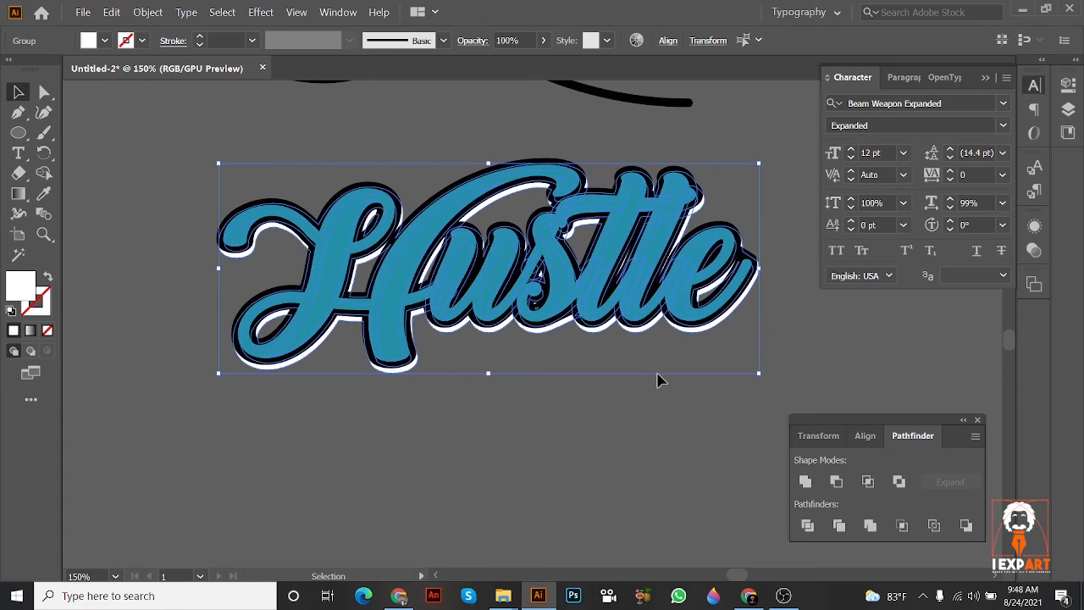
{"action": "left_click", "coordinate": [660, 380]}
Step: Examine the layered outlines around the lettering of the Infinity reference badge
{"action": "left_click_drag", "start_coordinate": [662, 378], "coordinate": [613, 534]}
{"action": "scroll", "coordinate": [611, 322], "scroll_direction": "down", "scroll_amount": 3}
{"action": "left_click_drag", "start_coordinate": [594, 266], "coordinate": [592, 373]}
{"action": "scroll", "coordinate": [449, 241], "scroll_direction": "up", "scroll_amount": 3}
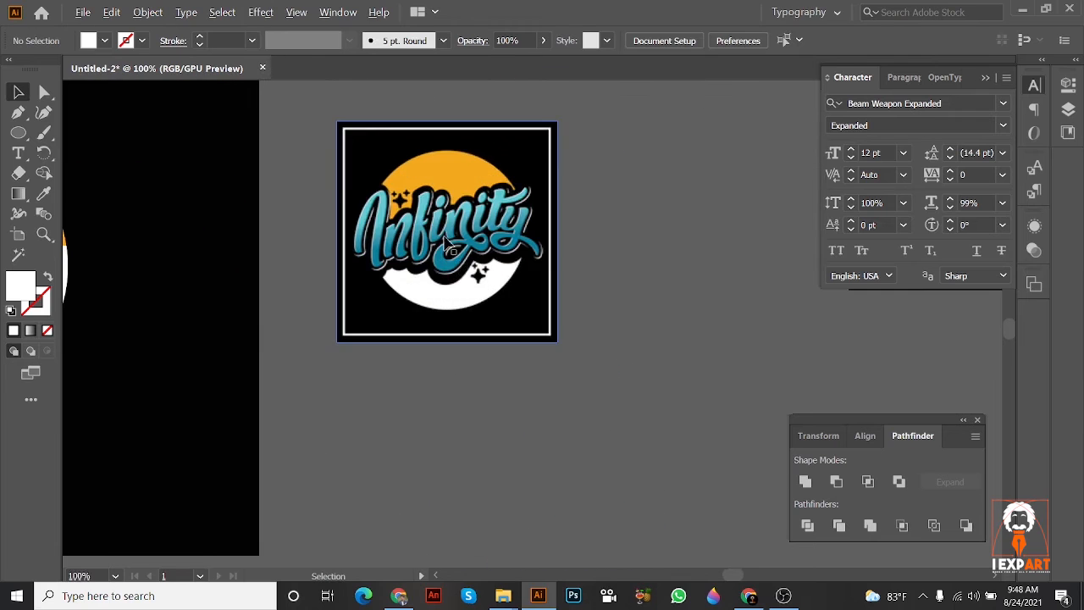
{"action": "scroll", "coordinate": [476, 271], "scroll_direction": "down", "scroll_amount": 1}
{"action": "left_click_drag", "start_coordinate": [476, 285], "coordinate": [448, 119]}
{"action": "left_click_drag", "start_coordinate": [555, 466], "coordinate": [476, 239]}
Step: Select the whole Hustle artwork, including the white offset layer, and fill it with the black sampled from the artboard background
{"action": "left_click", "coordinate": [365, 375]}
{"action": "key", "text": "a"}
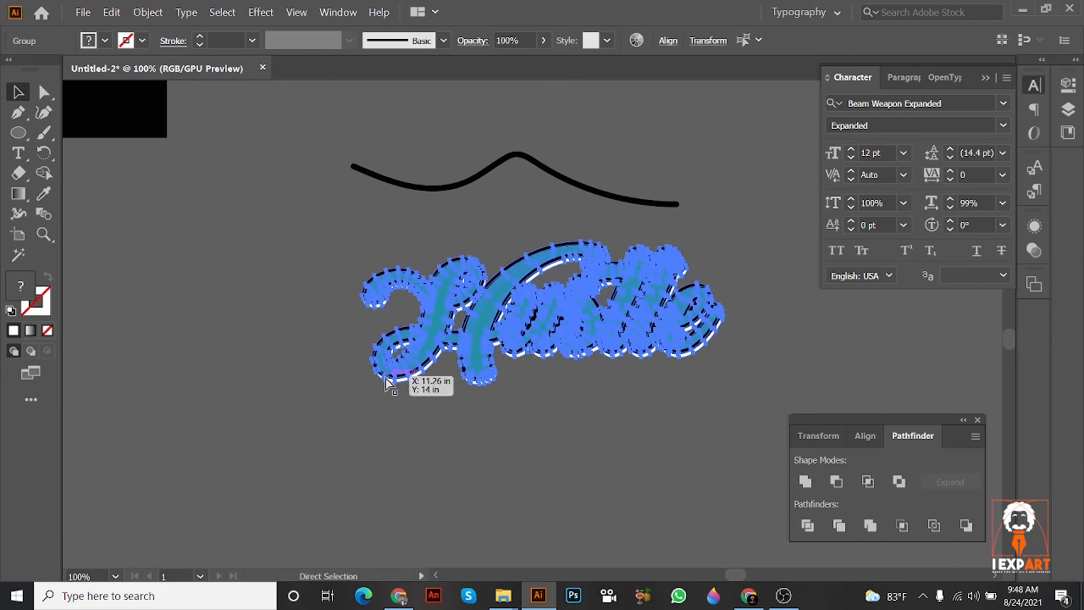
{"action": "key", "text": "v"}
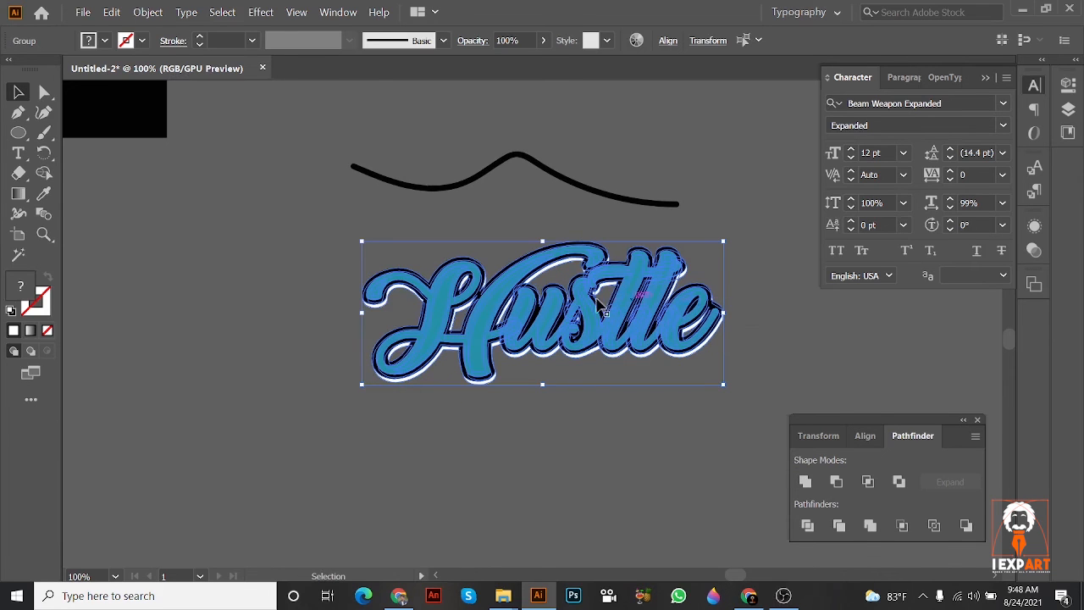
{"action": "left_click", "coordinate": [44, 195]}
{"action": "left_click", "coordinate": [158, 169]}
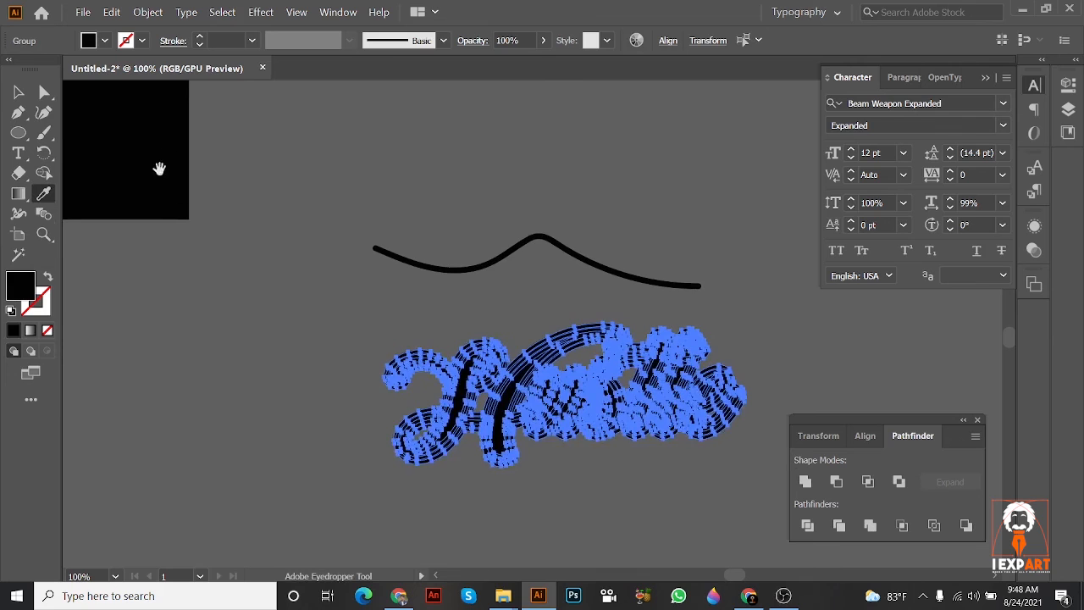
Step: Try to unite all layers of the Hustle artwork into one black silhouette, and undo the merge
{"action": "left_click", "coordinate": [802, 486]}
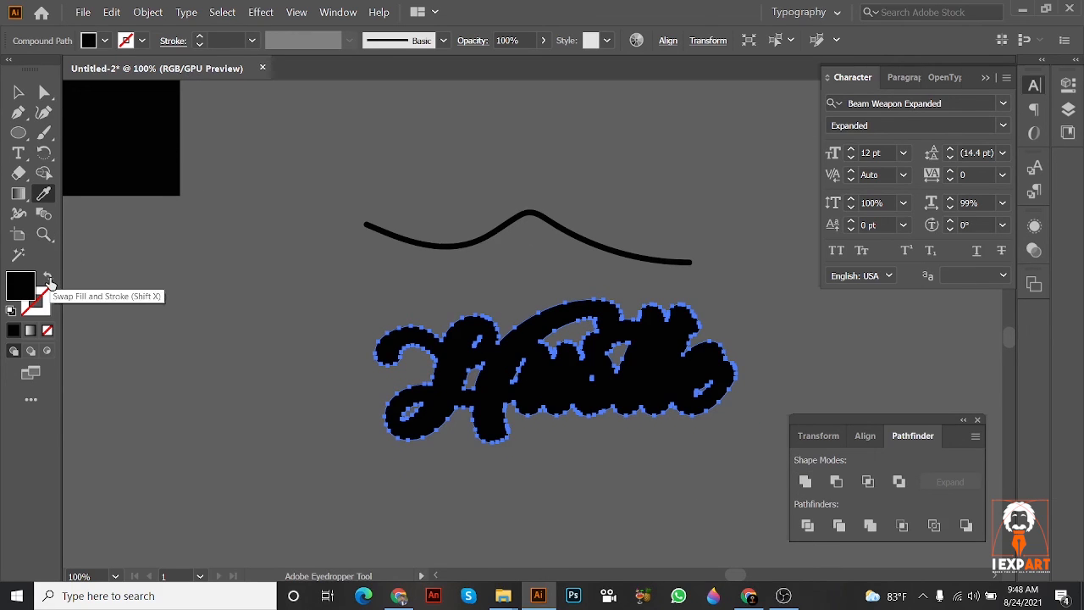
{"action": "key", "text": "ctrl+z"}
Step: Swap fill and stroke on the Hustle artwork and try stroke weights up to 6 pt, ending at 1 pt
{"action": "left_click", "coordinate": [48, 279]}
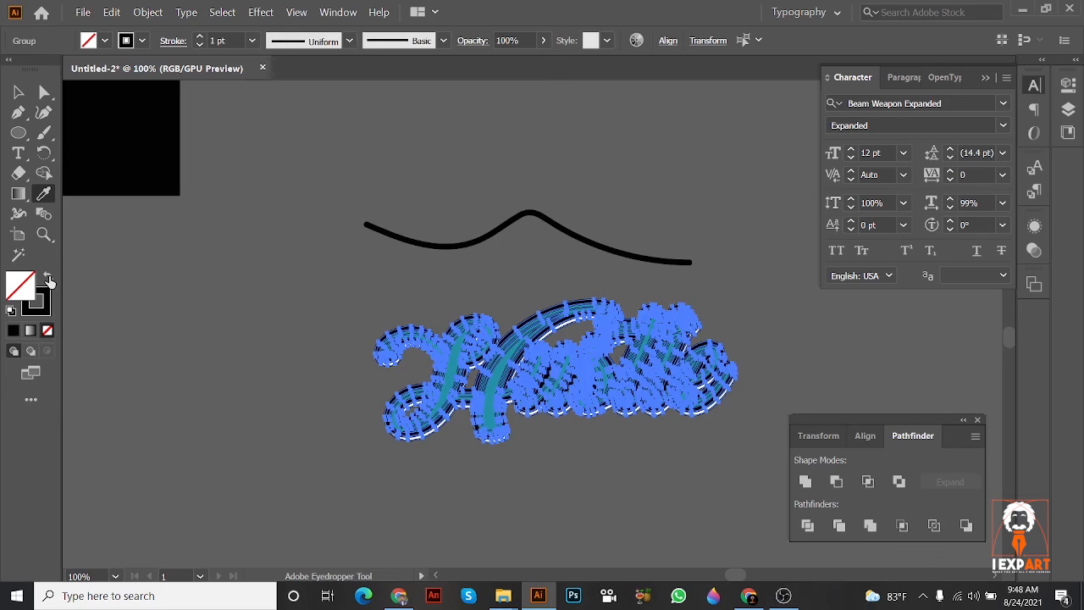
{"action": "left_click", "coordinate": [201, 37]}
{"action": "left_click", "coordinate": [200, 37]}
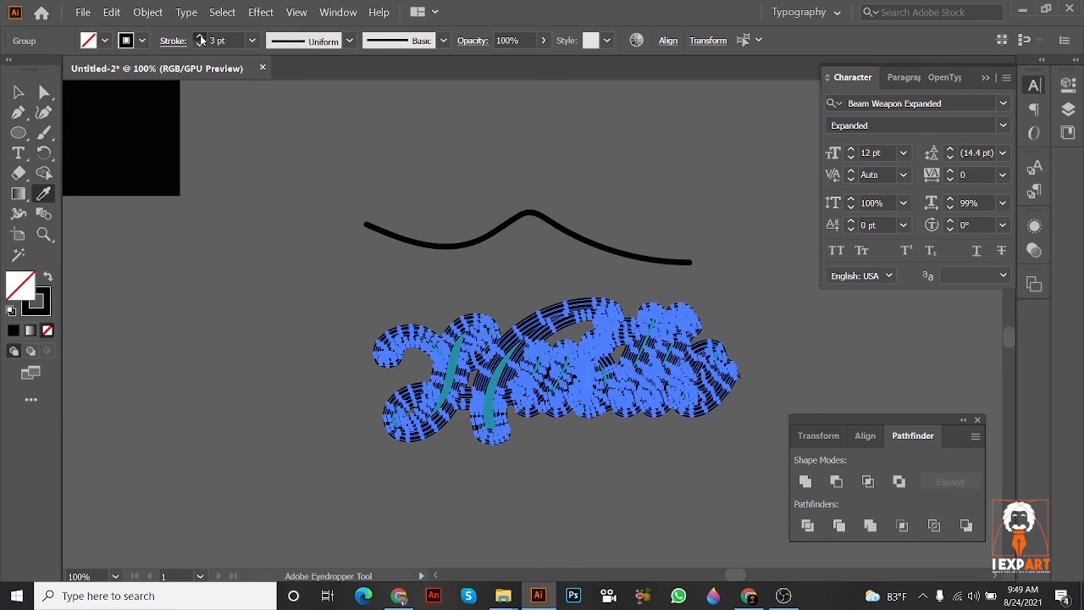
{"action": "left_click", "coordinate": [201, 38]}
{"action": "left_click", "coordinate": [200, 38]}
{"action": "left_click", "coordinate": [201, 37]}
{"action": "left_click", "coordinate": [201, 37]}
{"action": "left_click", "coordinate": [201, 43]}
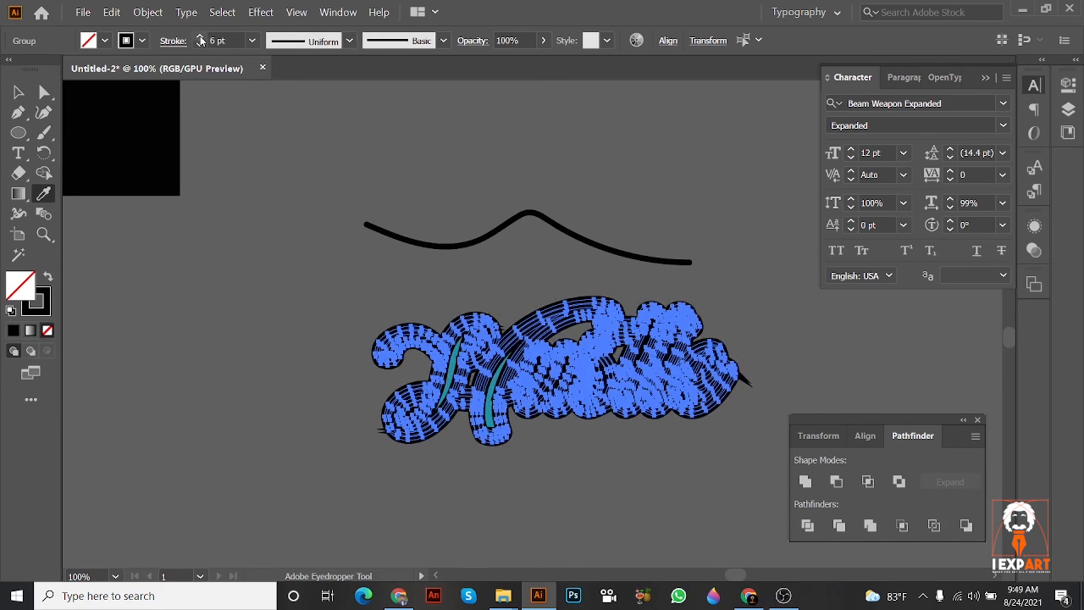
{"action": "left_click", "coordinate": [200, 44]}
{"action": "left_click", "coordinate": [199, 44]}
{"action": "left_click", "coordinate": [200, 44]}
{"action": "left_click", "coordinate": [200, 44]}
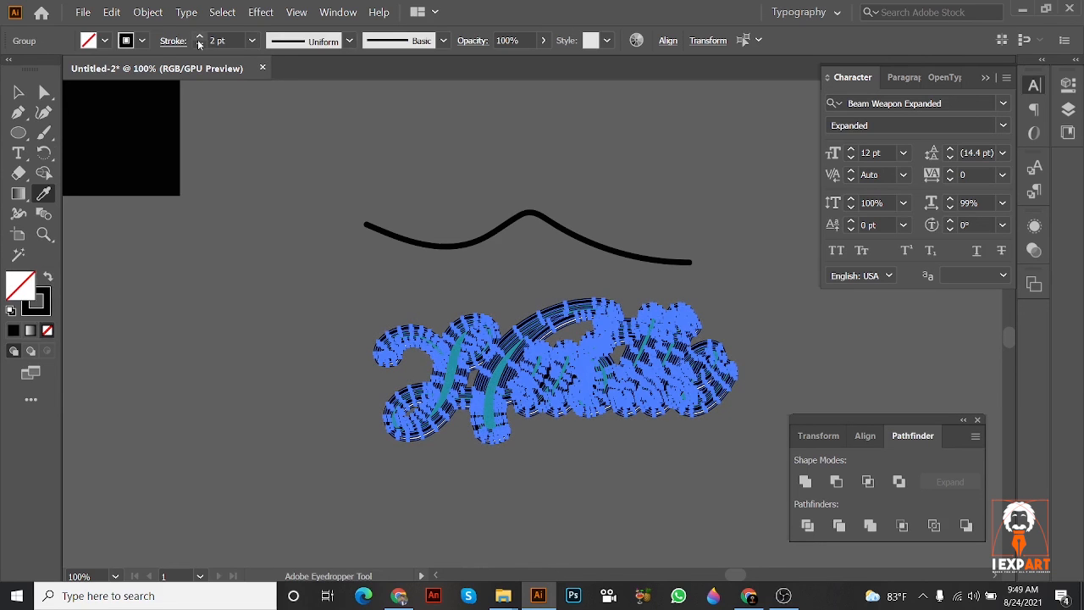
{"action": "left_click", "coordinate": [200, 44]}
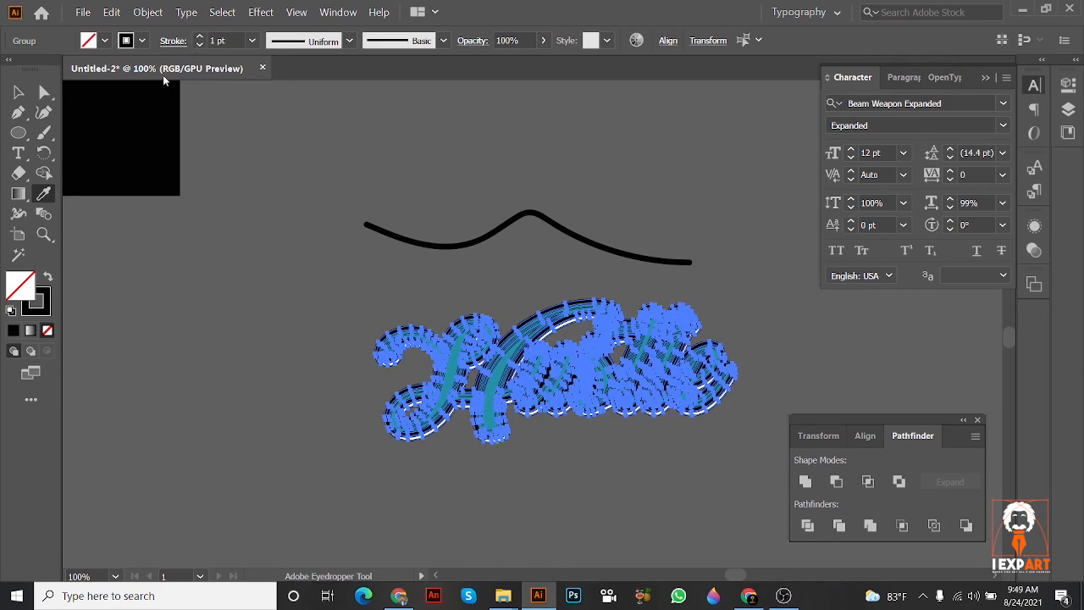
Step: Try to move the teal lettering away from its outlines, and undo the move and the fill and stroke changes
{"action": "left_click", "coordinate": [18, 92]}
{"action": "left_click_drag", "start_coordinate": [548, 368], "coordinate": [282, 376]}
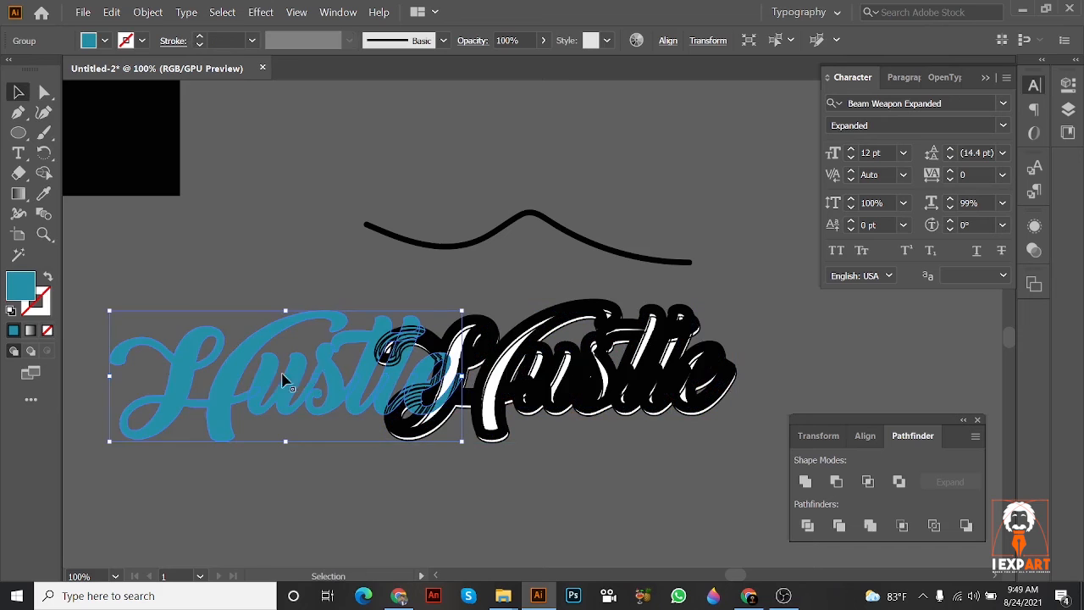
{"action": "key", "text": "ctrl+z"}
{"action": "key", "text": "ctrl+z"}
{"action": "key", "text": "ctrl+z"}
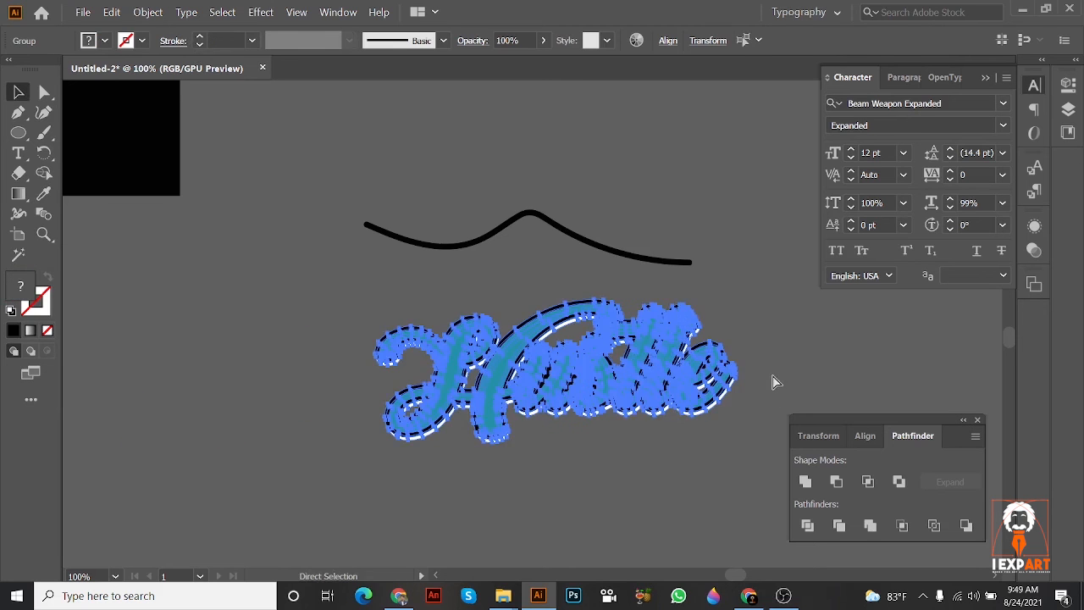
Step: Clear the selection and reselect the layered Hustle lettering as a group
{"action": "left_click", "coordinate": [776, 367]}
{"action": "scroll", "coordinate": [752, 382], "scroll_direction": "up", "scroll_amount": 1}
{"action": "left_click_drag", "start_coordinate": [670, 262], "coordinate": [648, 122]}
{"action": "left_click", "coordinate": [265, 303]}
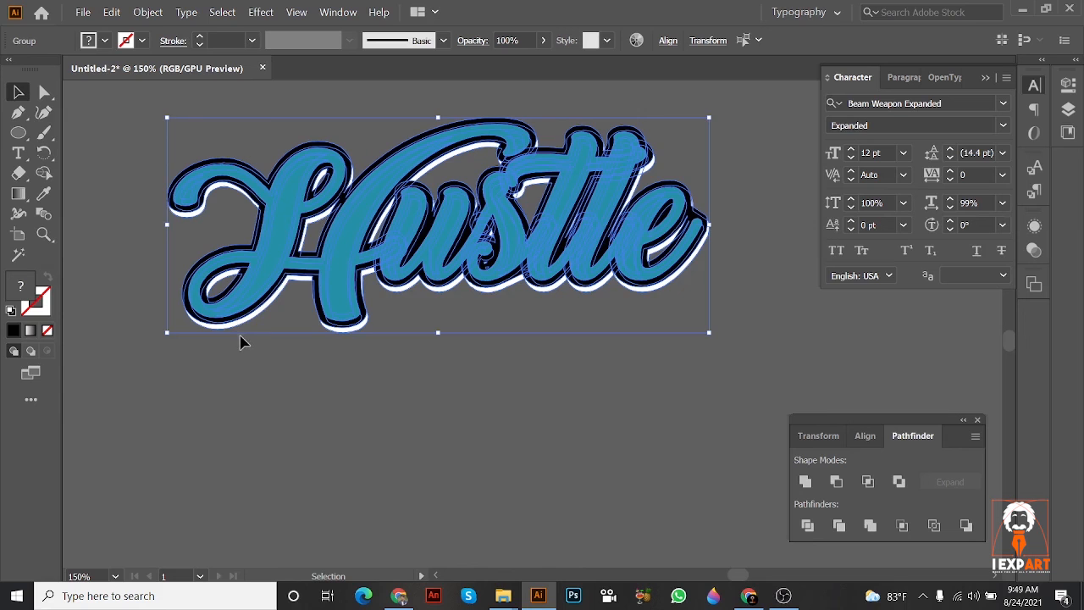
{"action": "left_click", "coordinate": [940, 597]}
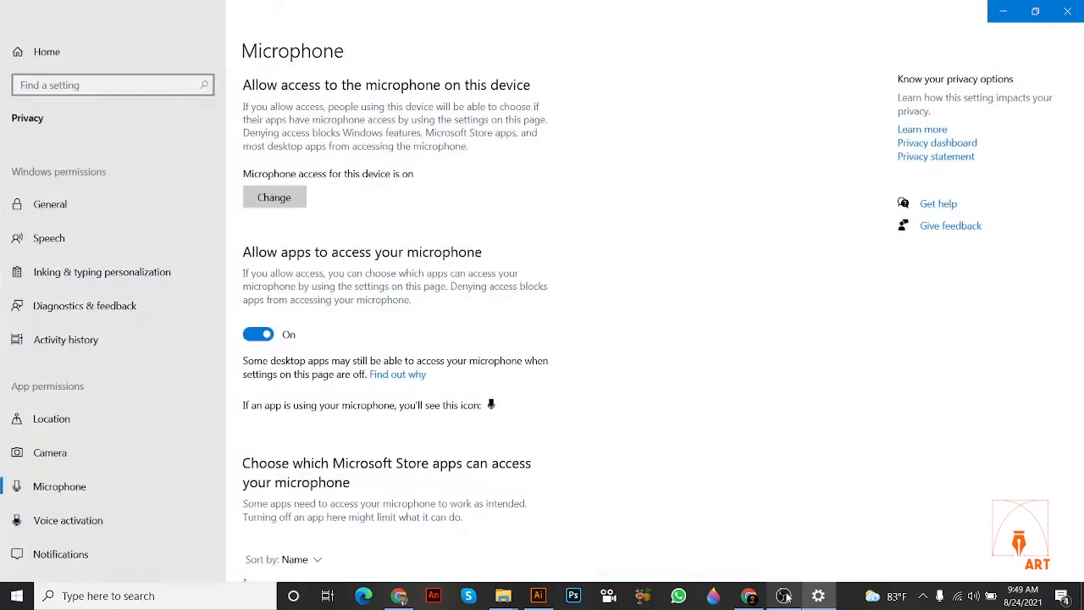
{"action": "left_click", "coordinate": [783, 595]}
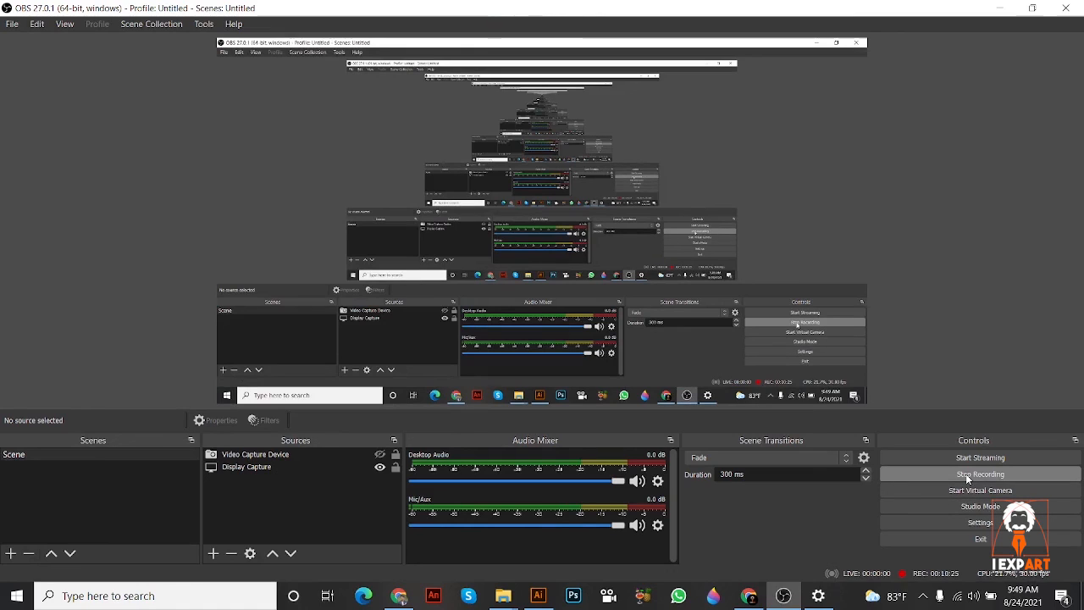
{"action": "left_click", "coordinate": [966, 473]}
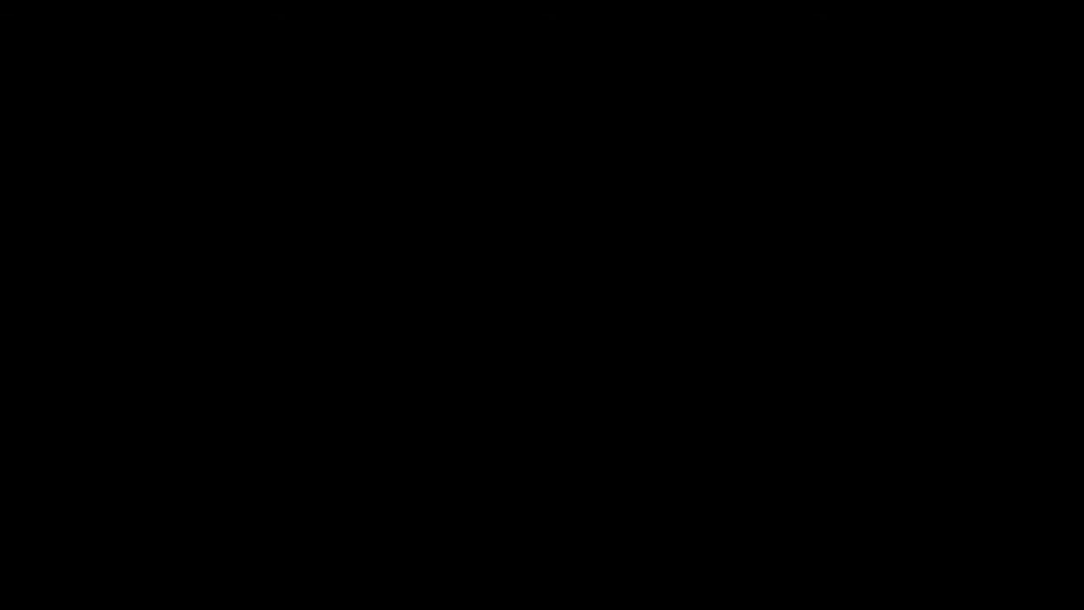